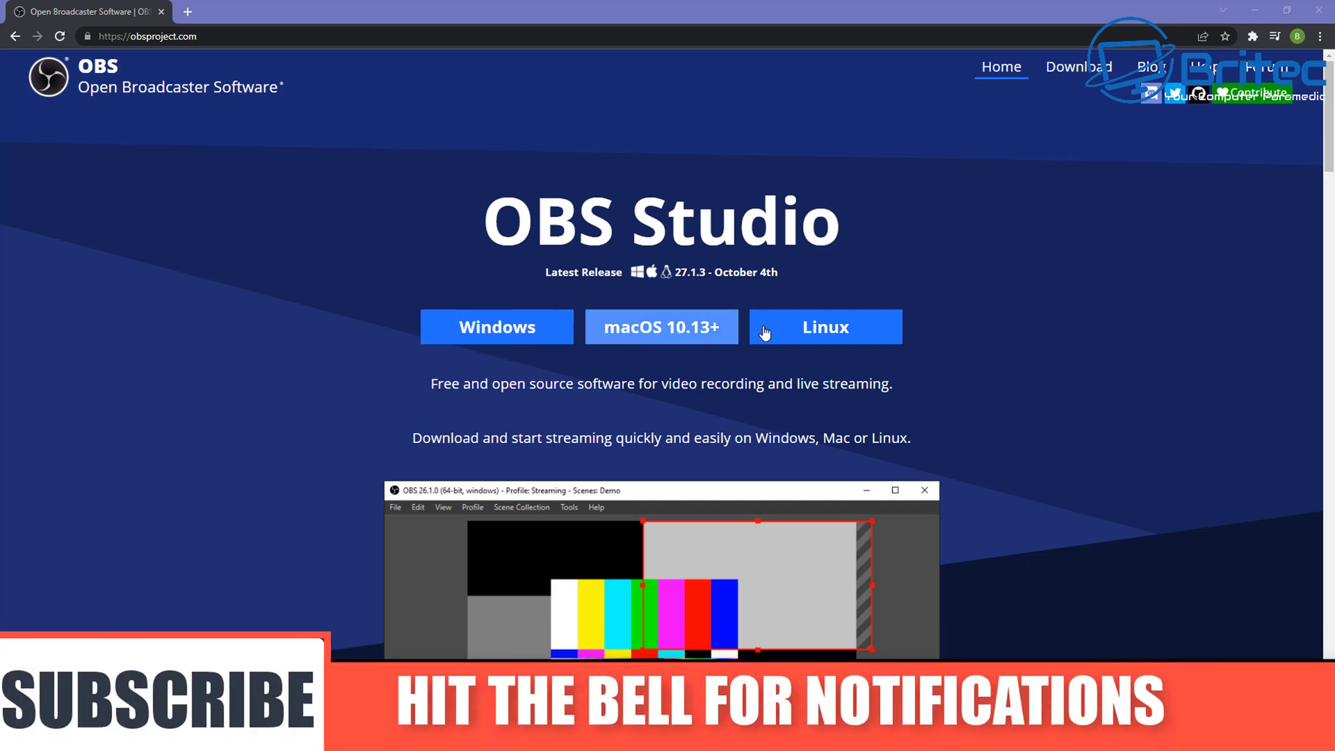
Step: Download the OBS Studio 27.1.3 Windows installer from obsproject.com
left_click(510, 340)
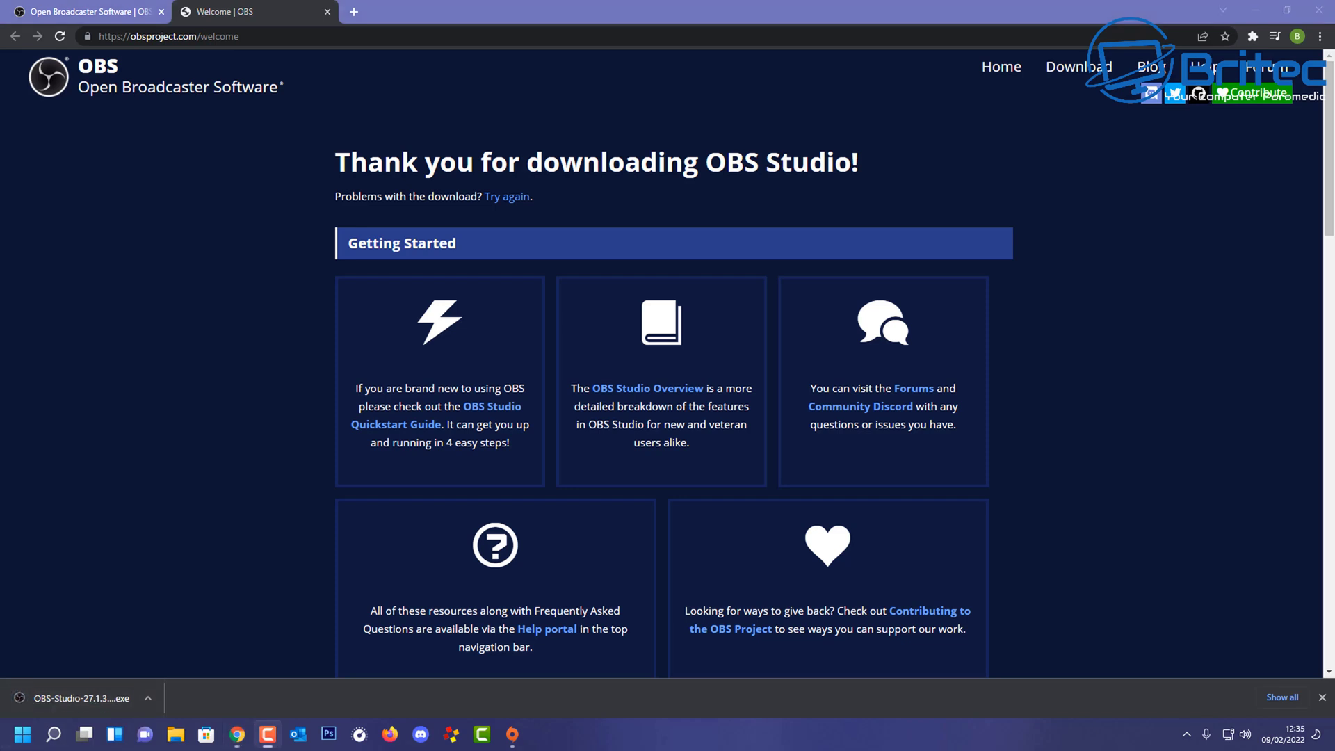
Step: Install OBS Studio 27.1.3 to the default folder, launch it, and cancel the Auto-Configuration Wizard
left_click(65, 699)
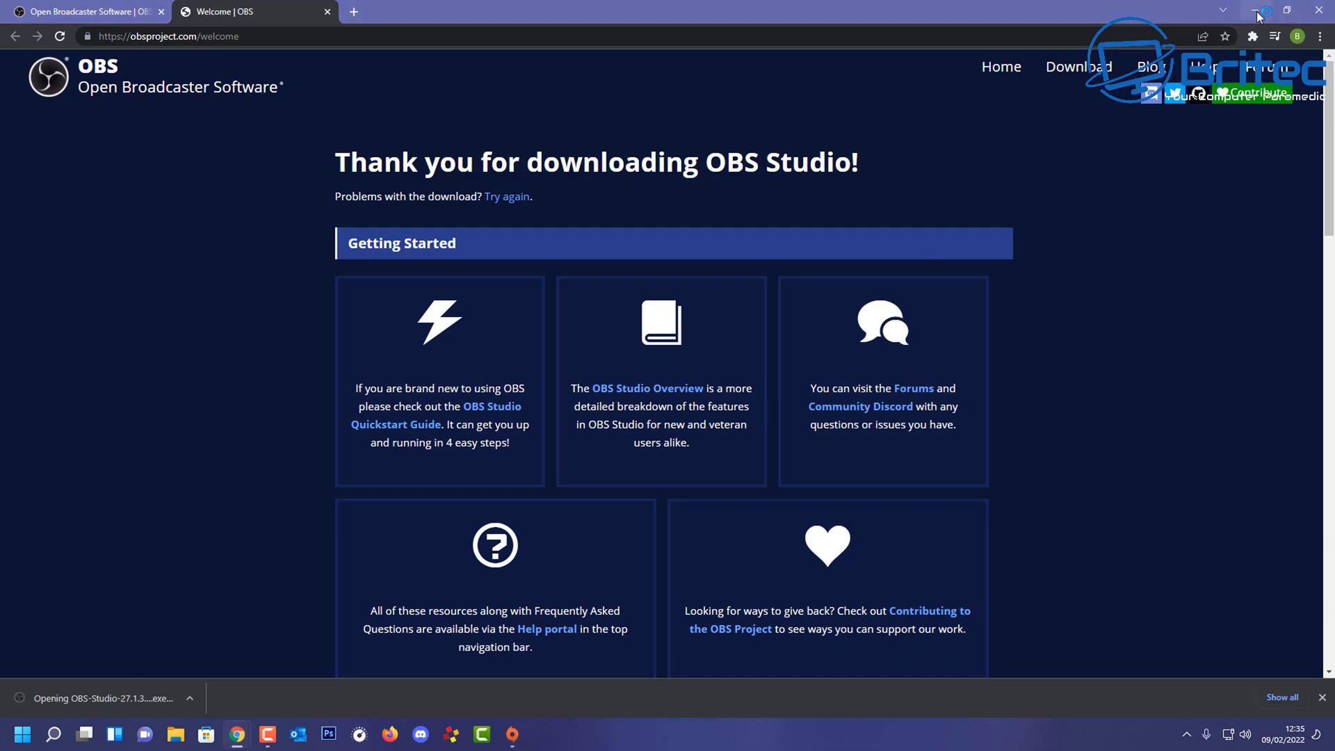
left_click(1260, 14)
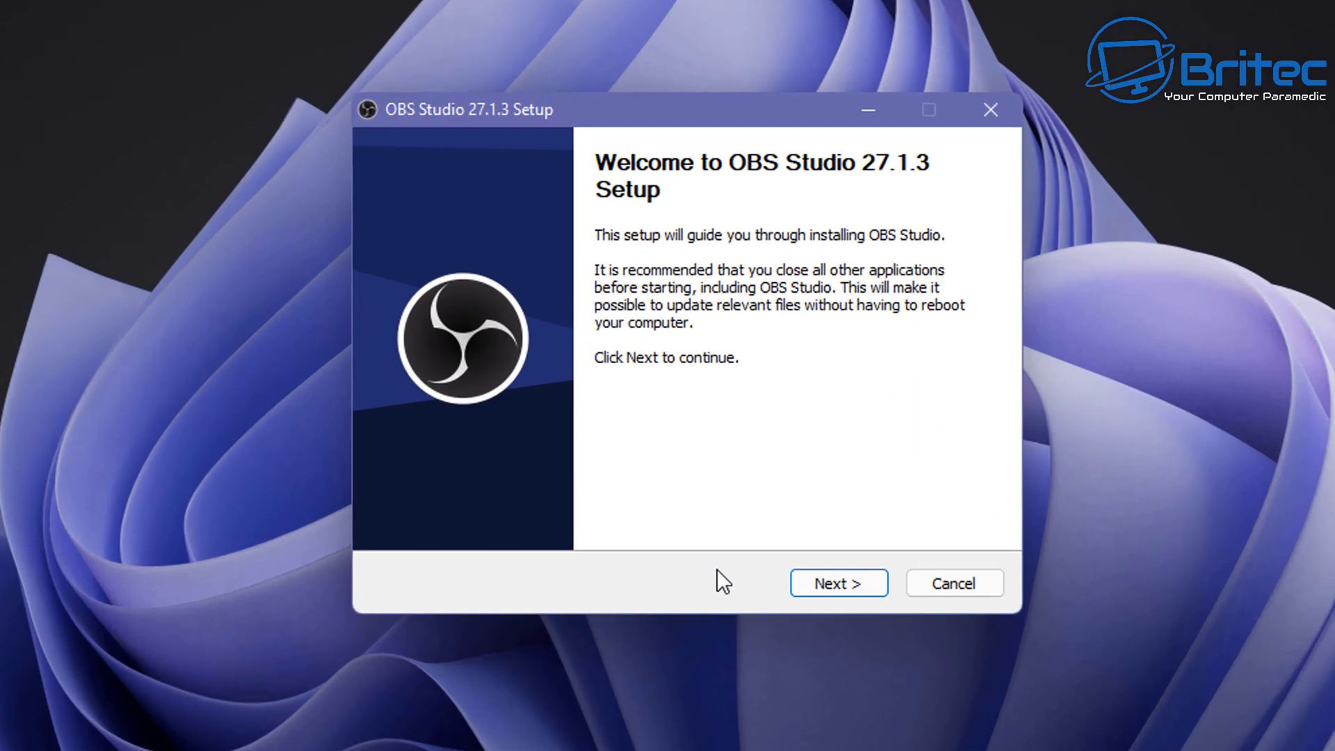
left_click(842, 591)
left_click(837, 591)
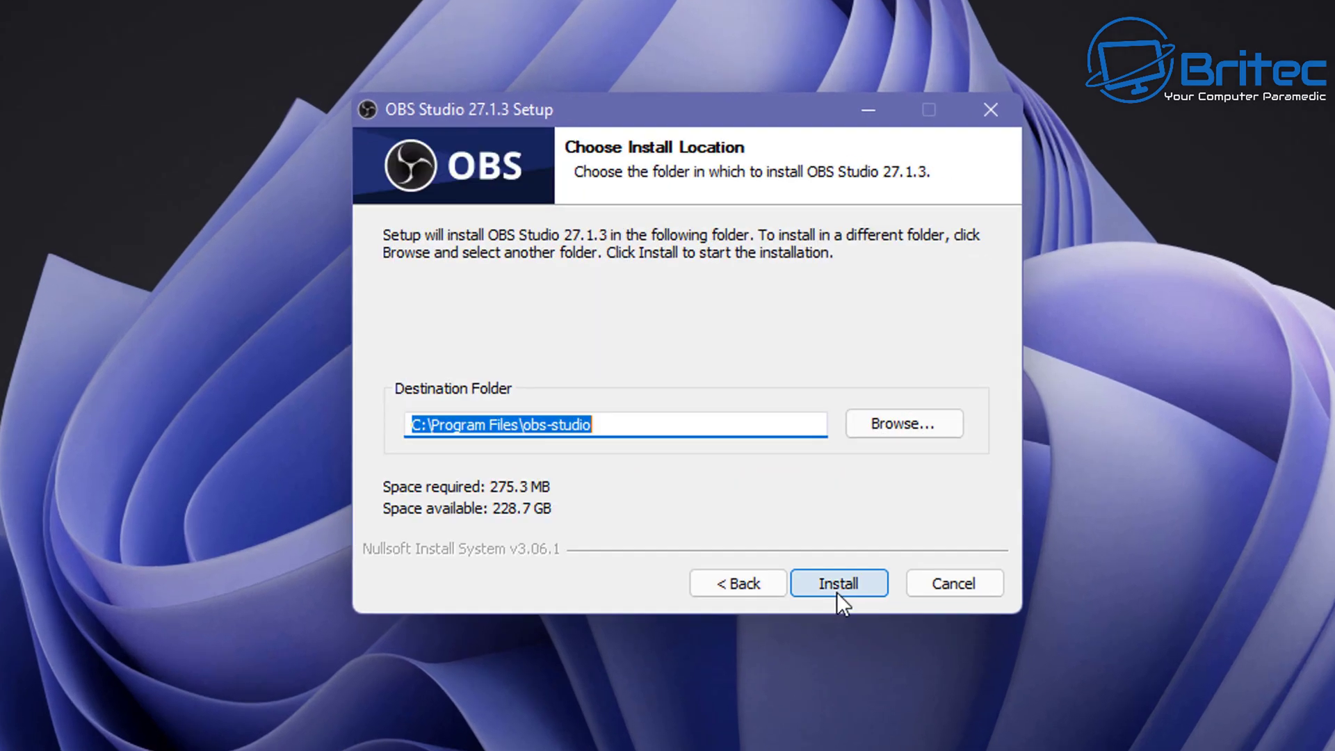
left_click(836, 587)
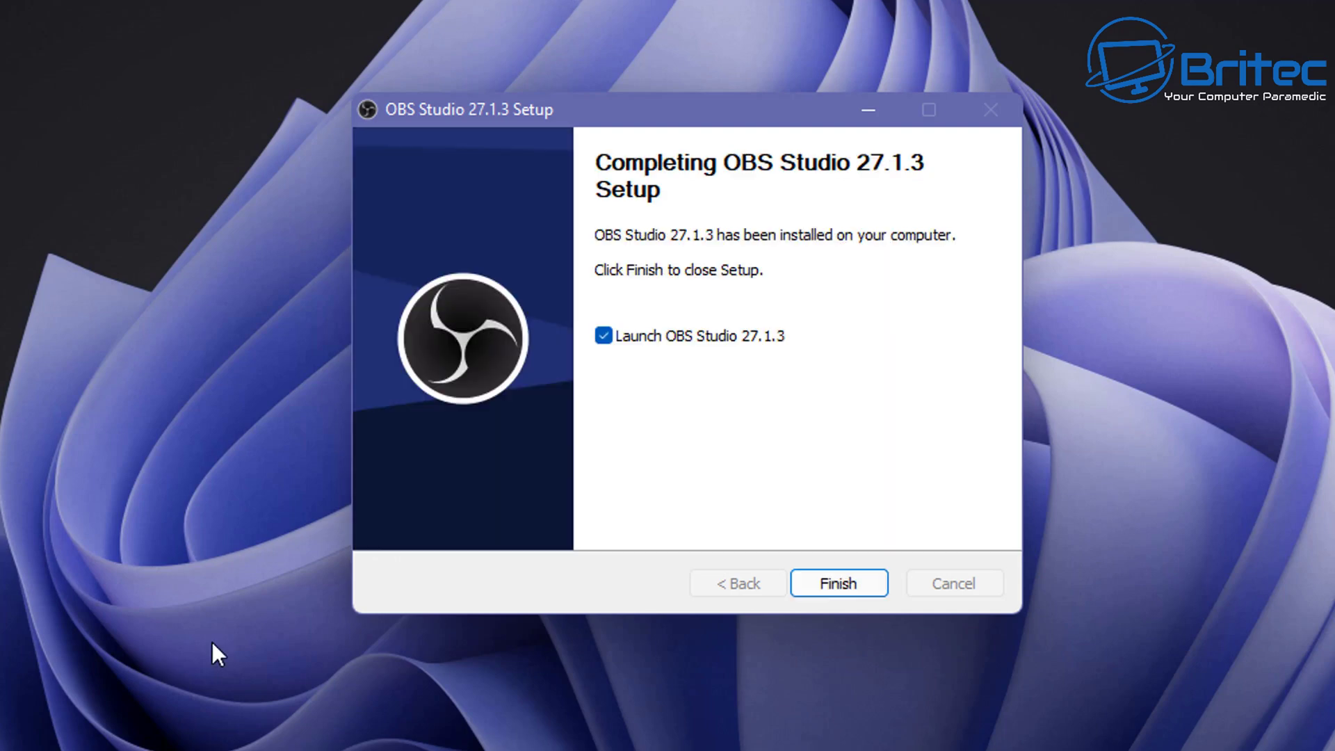
left_click(837, 584)
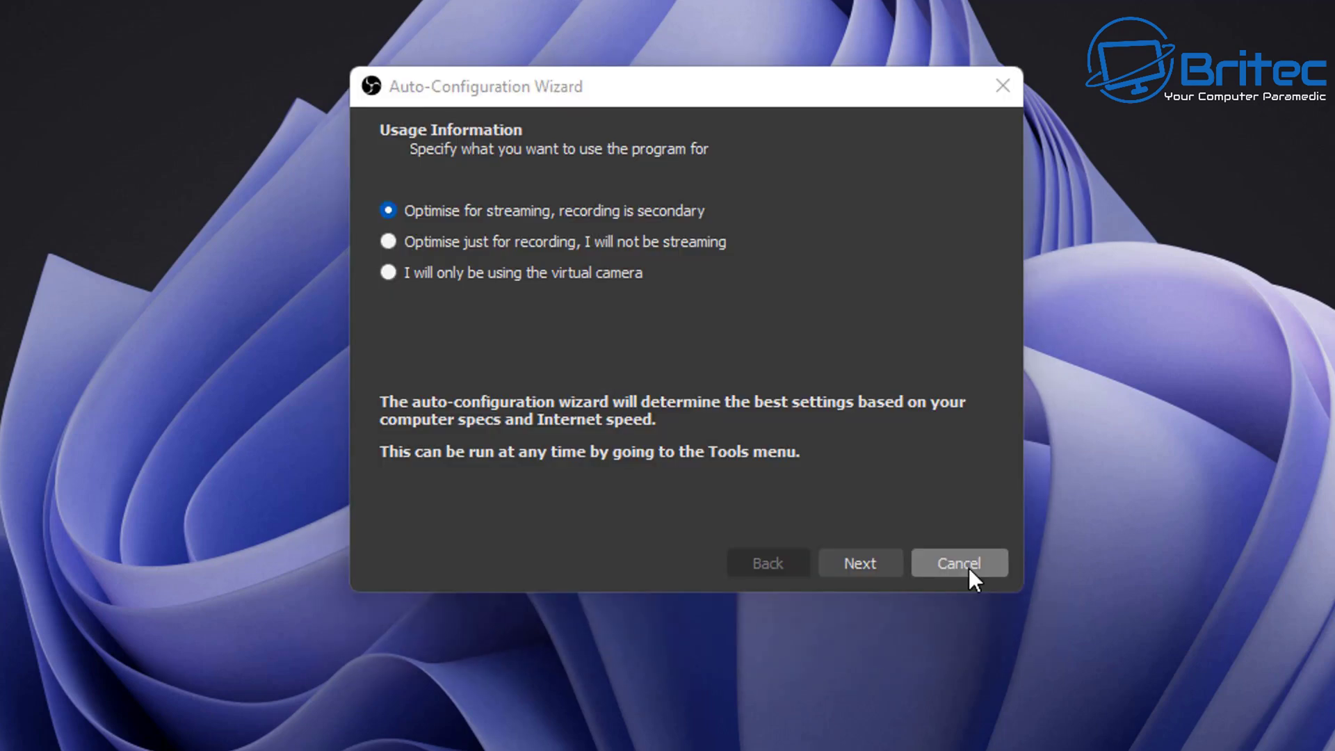
left_click(970, 569)
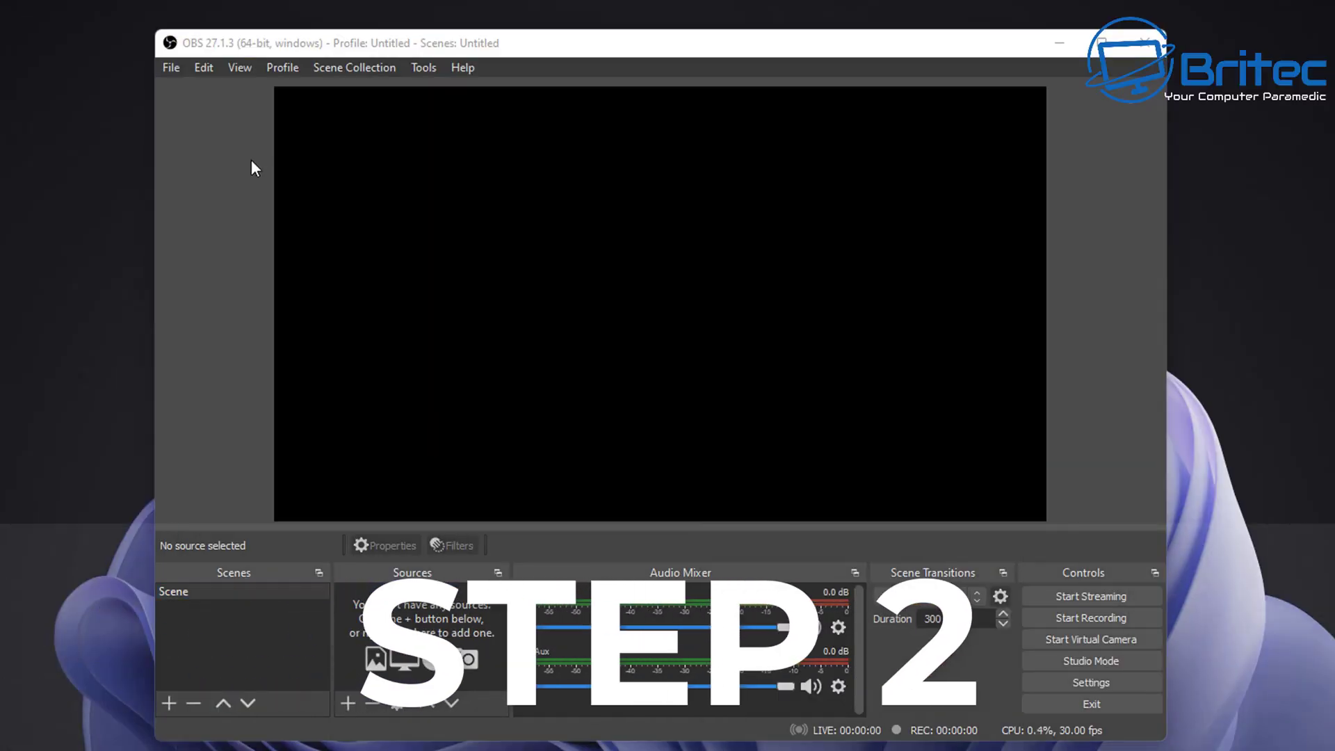
Step: Set the General theme from Dark (Default) to Rachni and save with OK
left_click(171, 69)
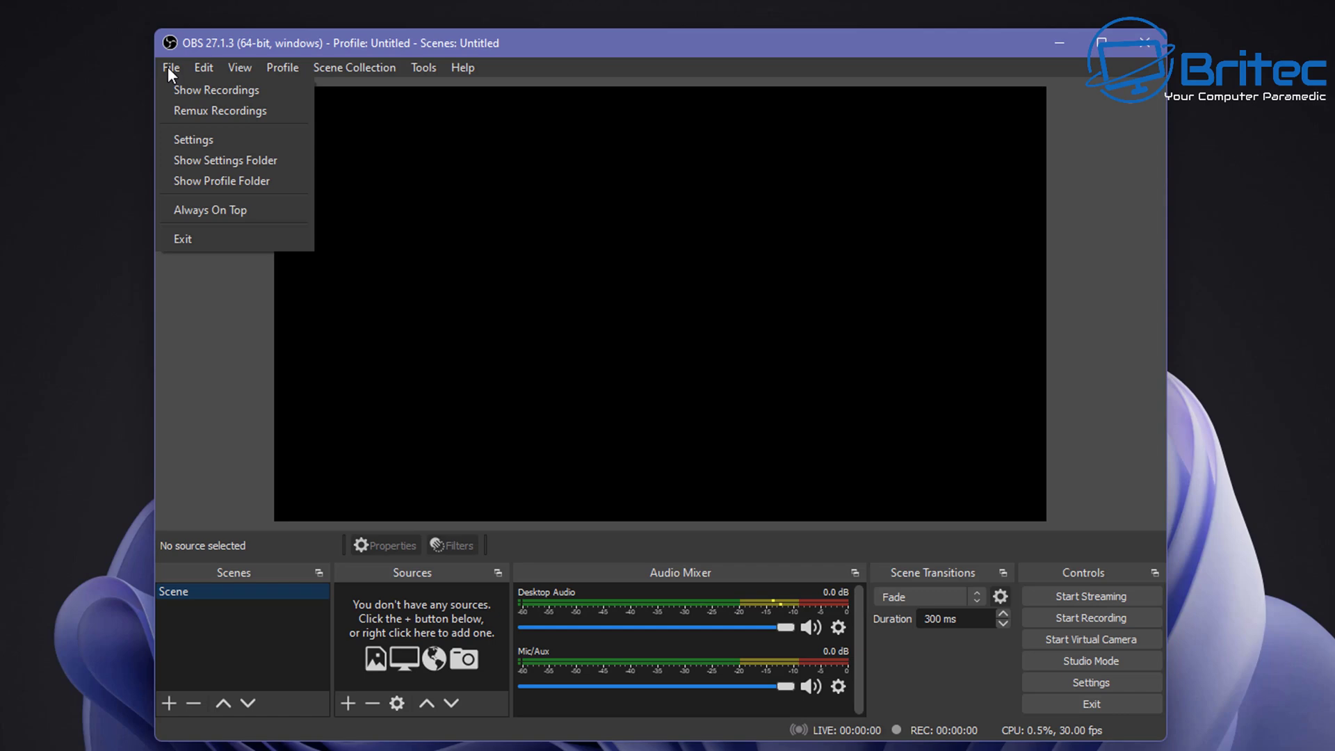
left_click(195, 142)
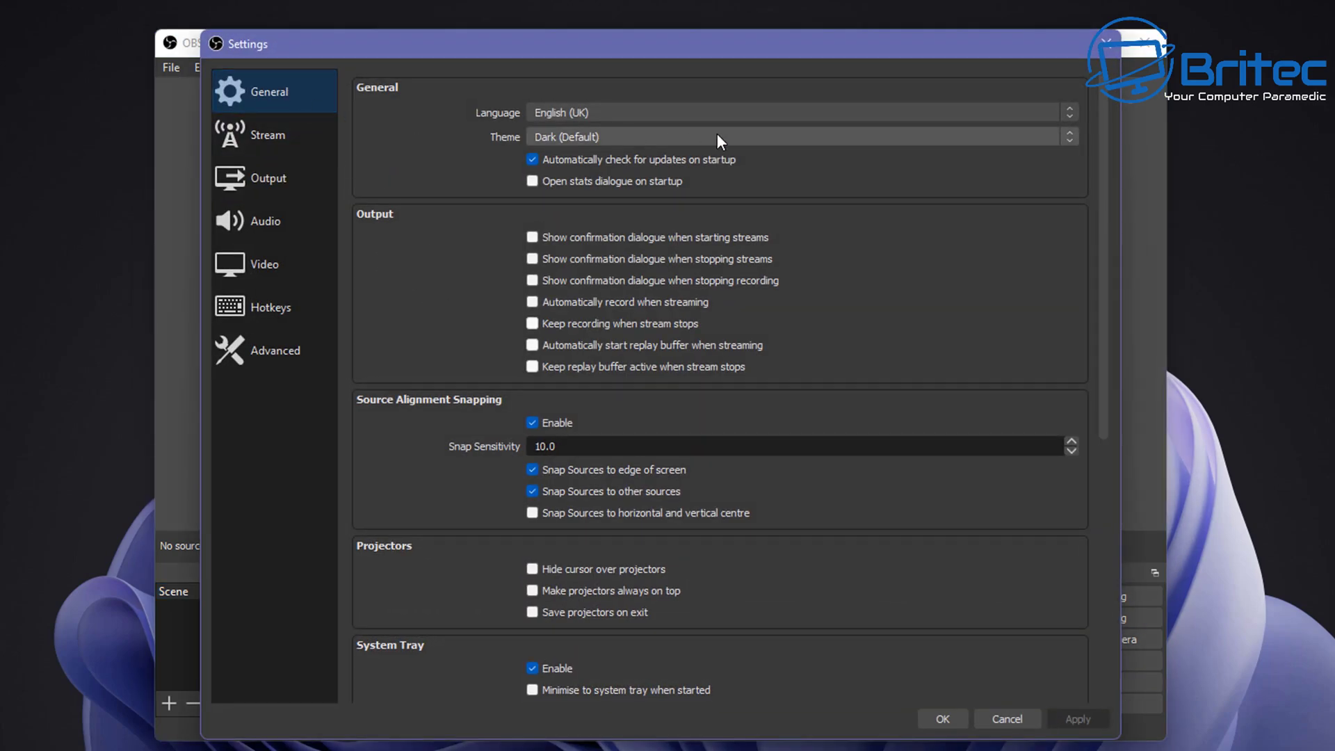
left_click(1061, 136)
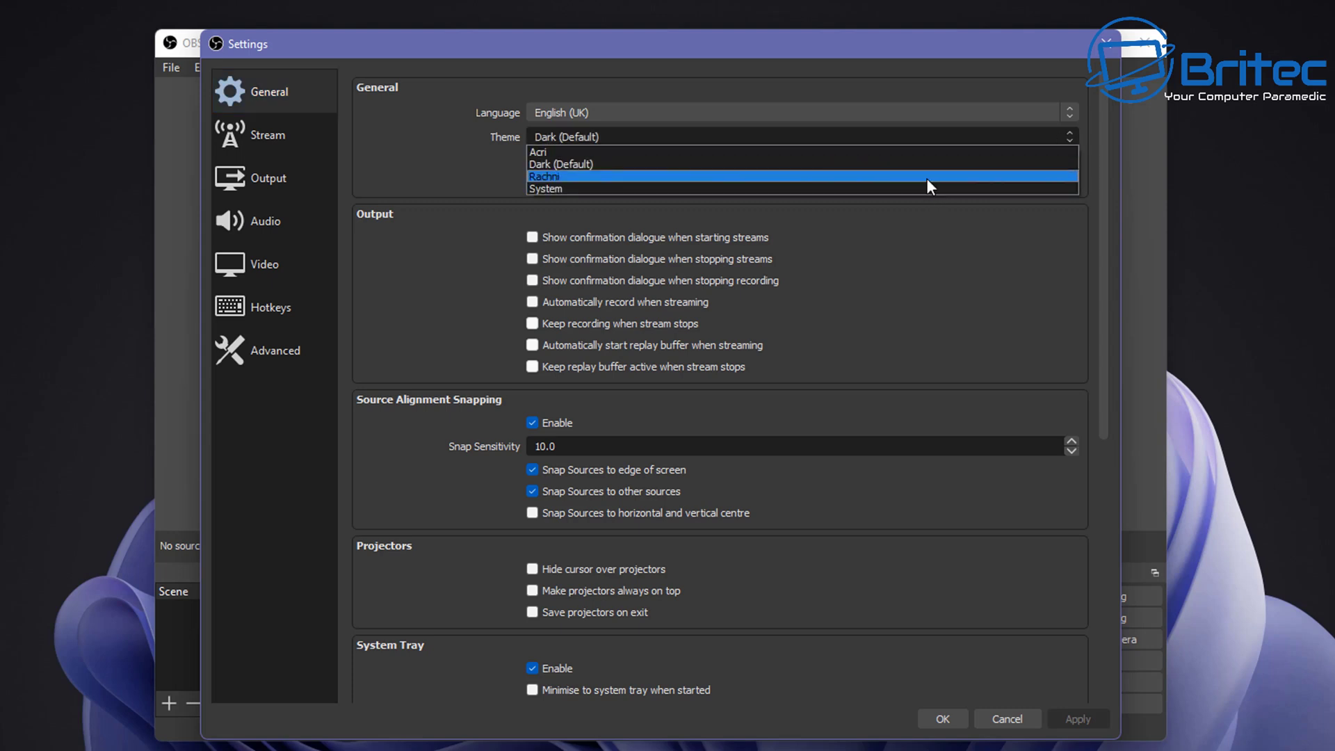
key("Escape")
key("Down")
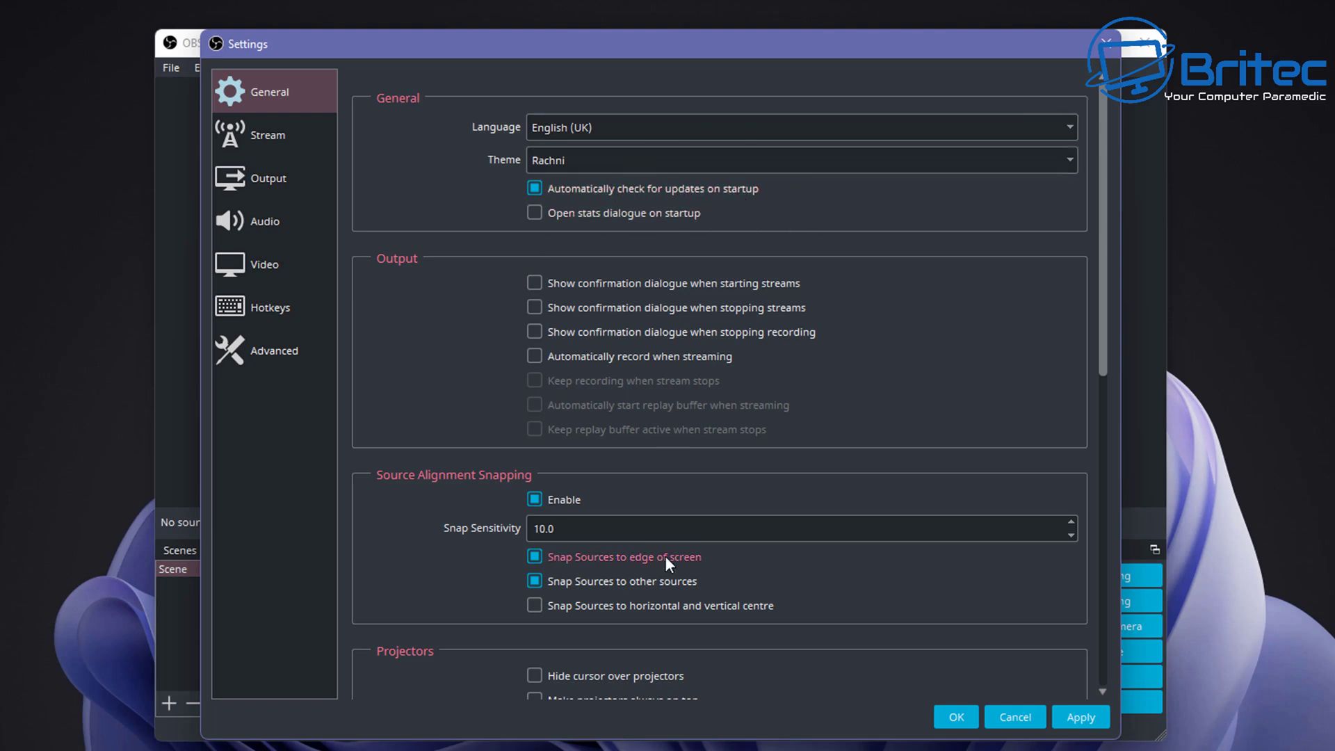
left_click(588, 165)
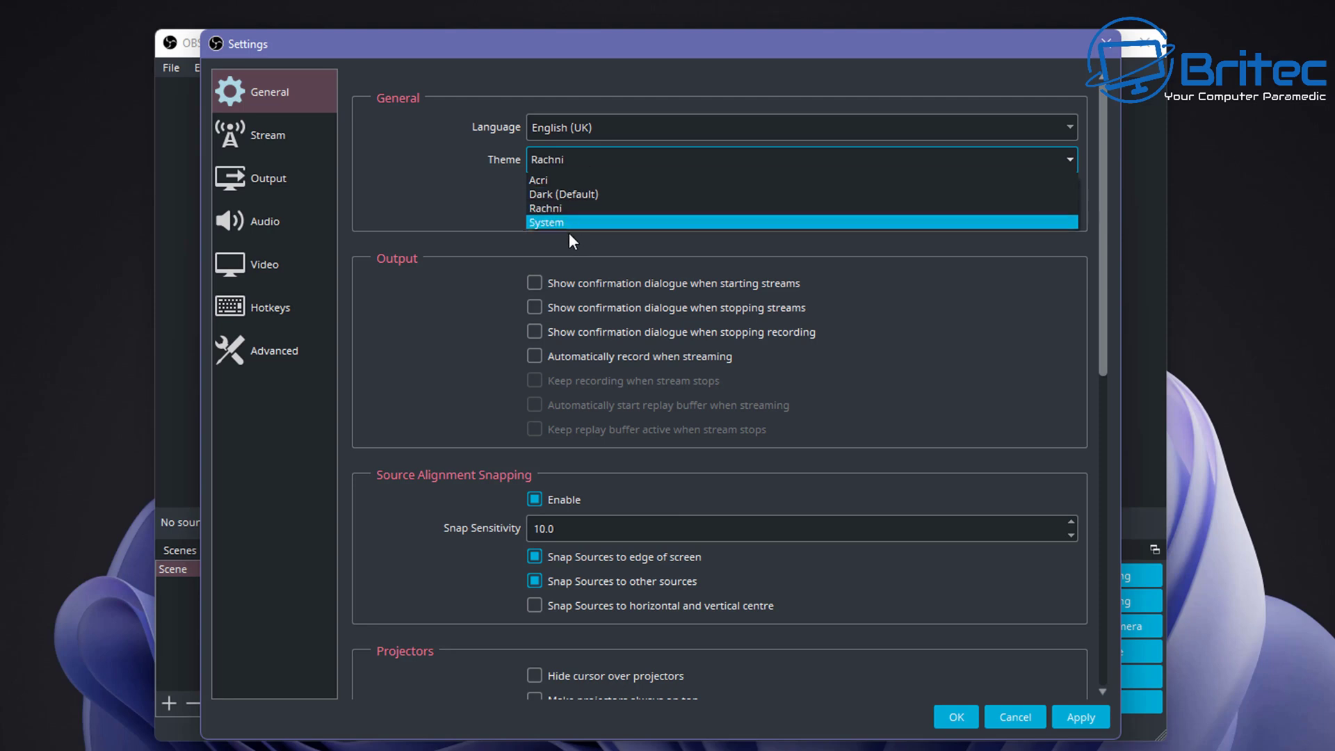
left_click(396, 145)
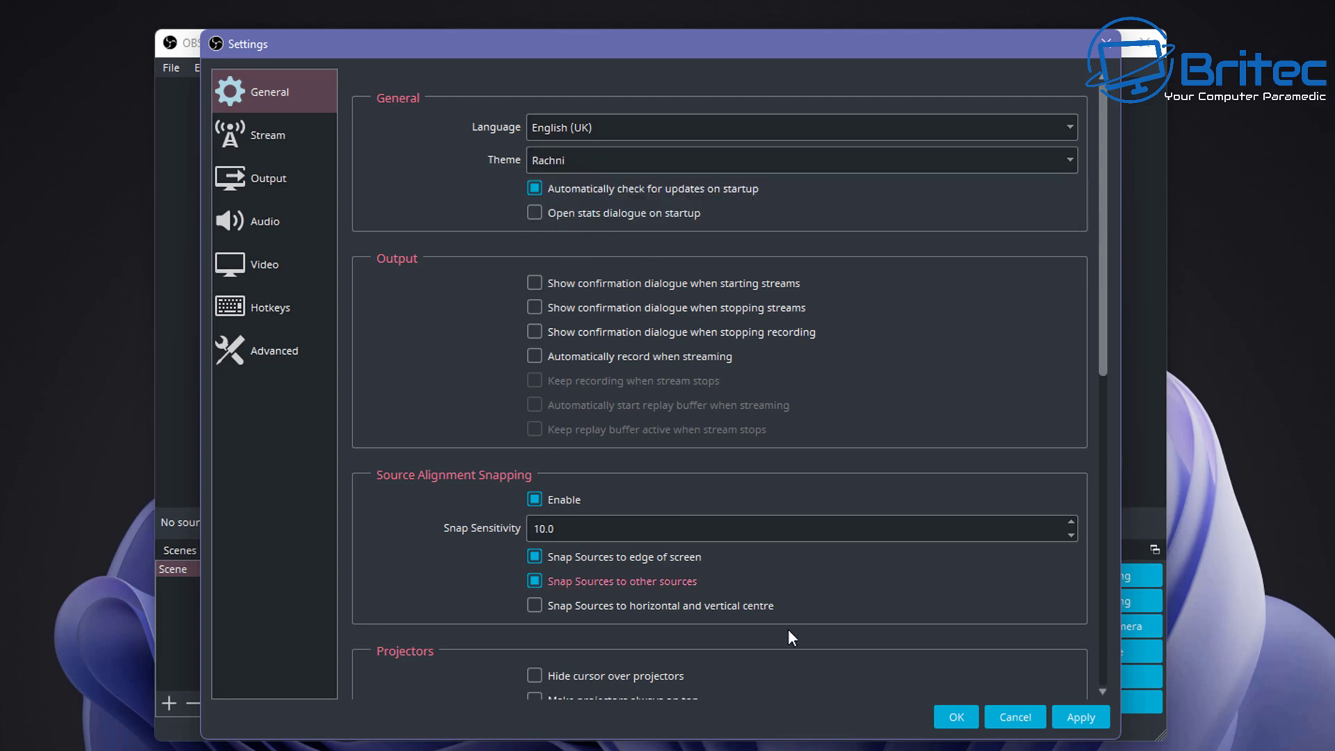
left_click(956, 717)
Step: Add a new scene named 'Recording'
left_click(181, 617)
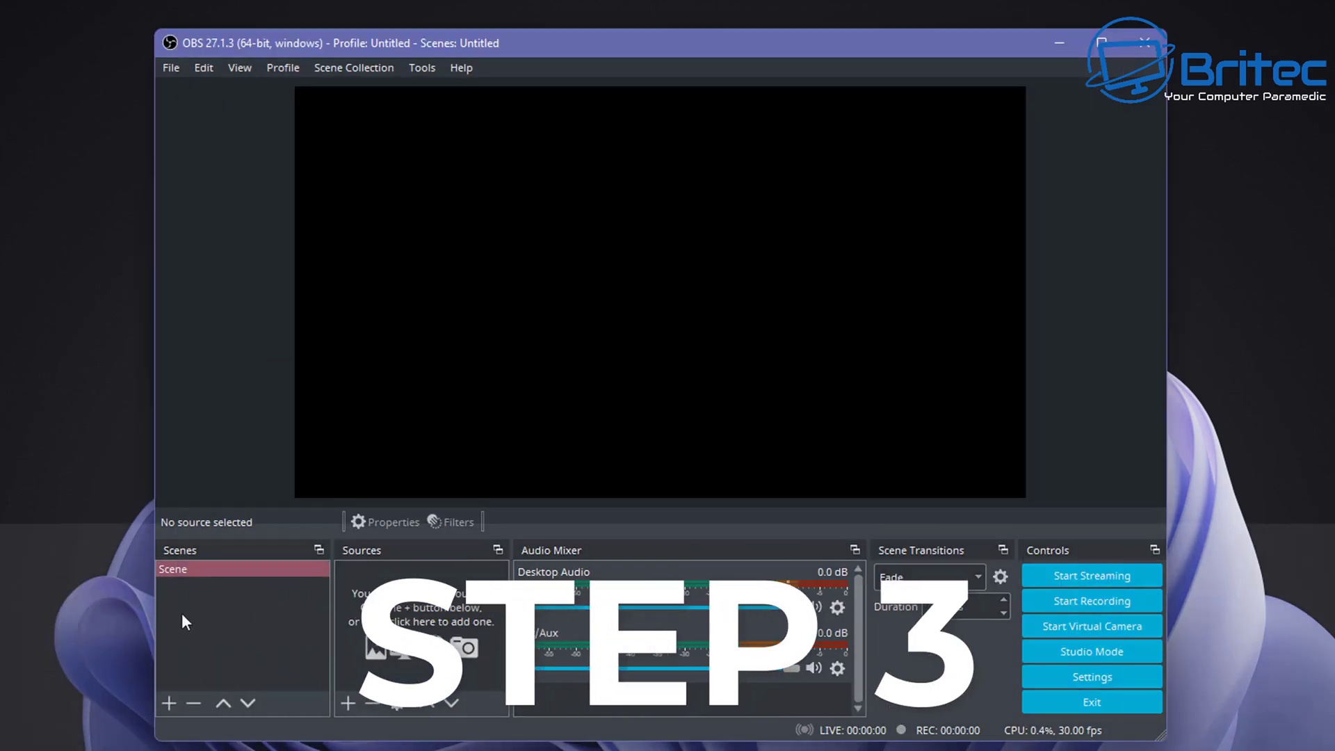
left_click(169, 702)
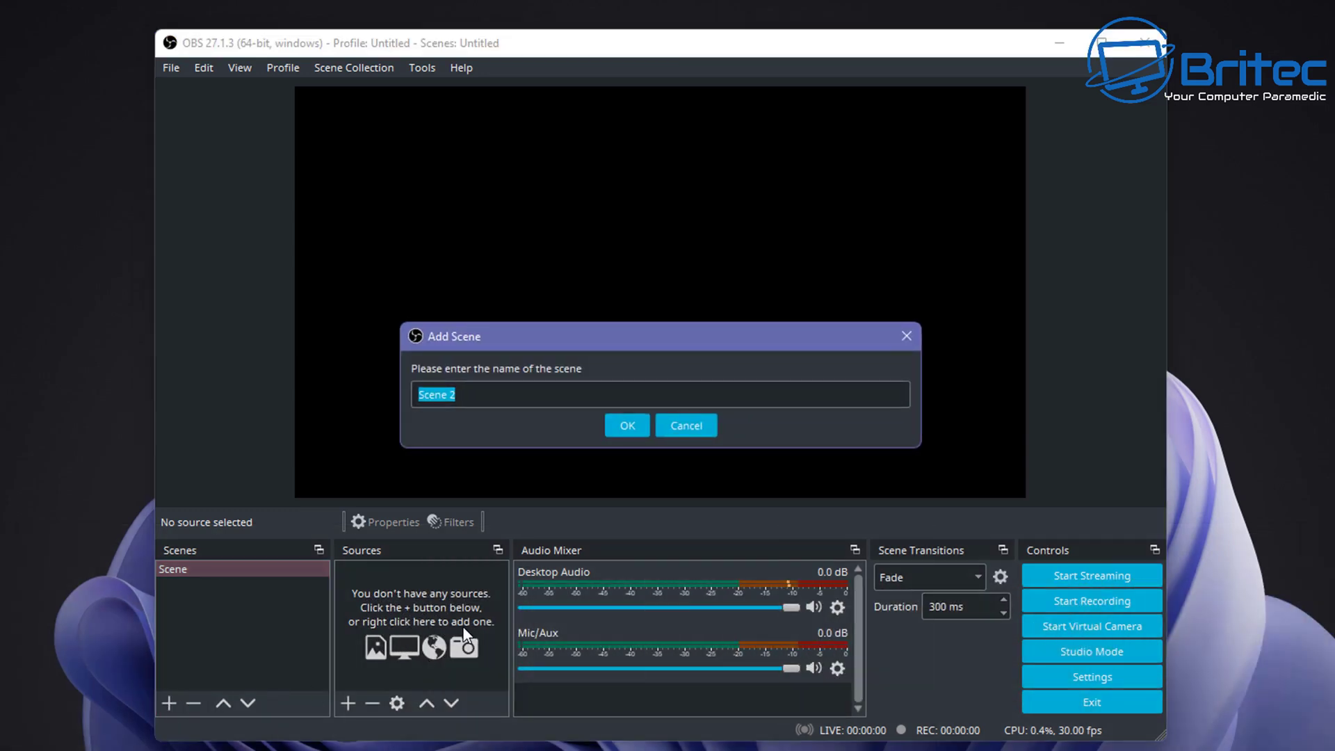
type("Recording")
left_click(632, 421)
Step: Delete the default 'Scene', confirming the removal
left_click(199, 567)
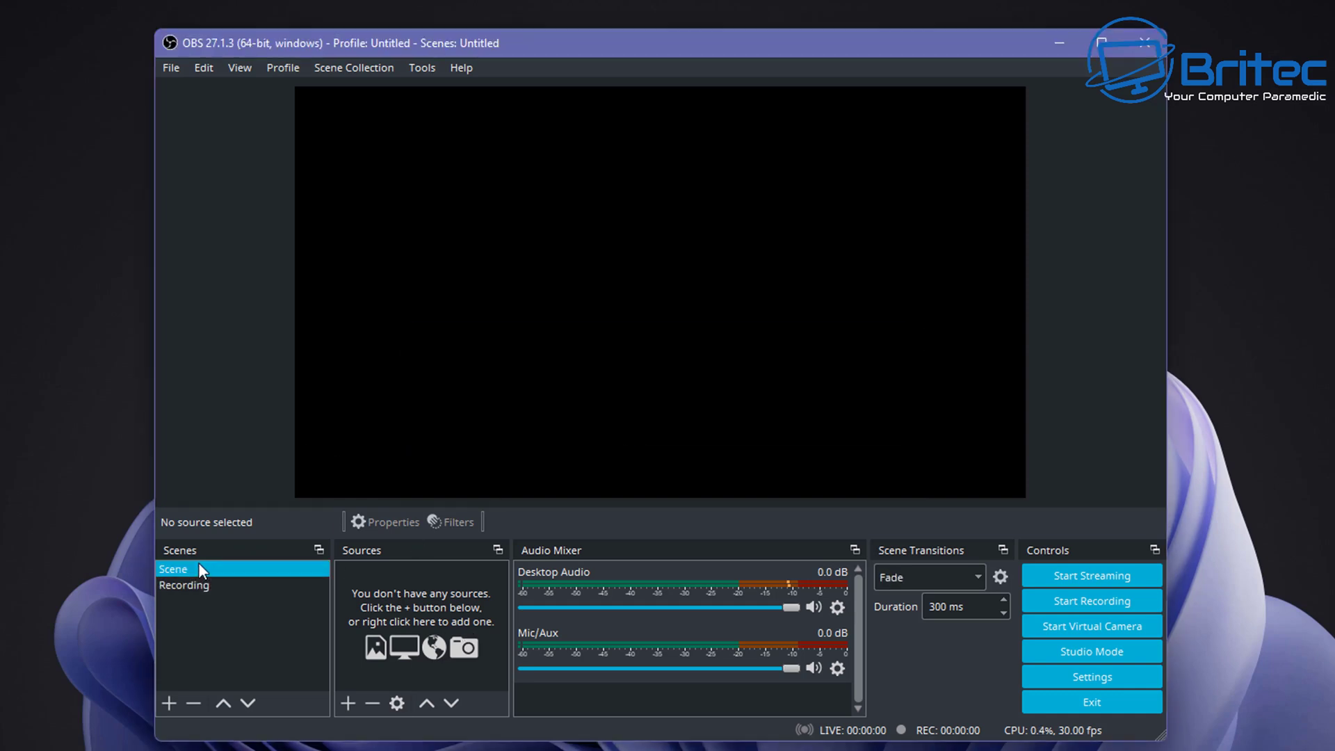
left_click(194, 704)
left_click(712, 421)
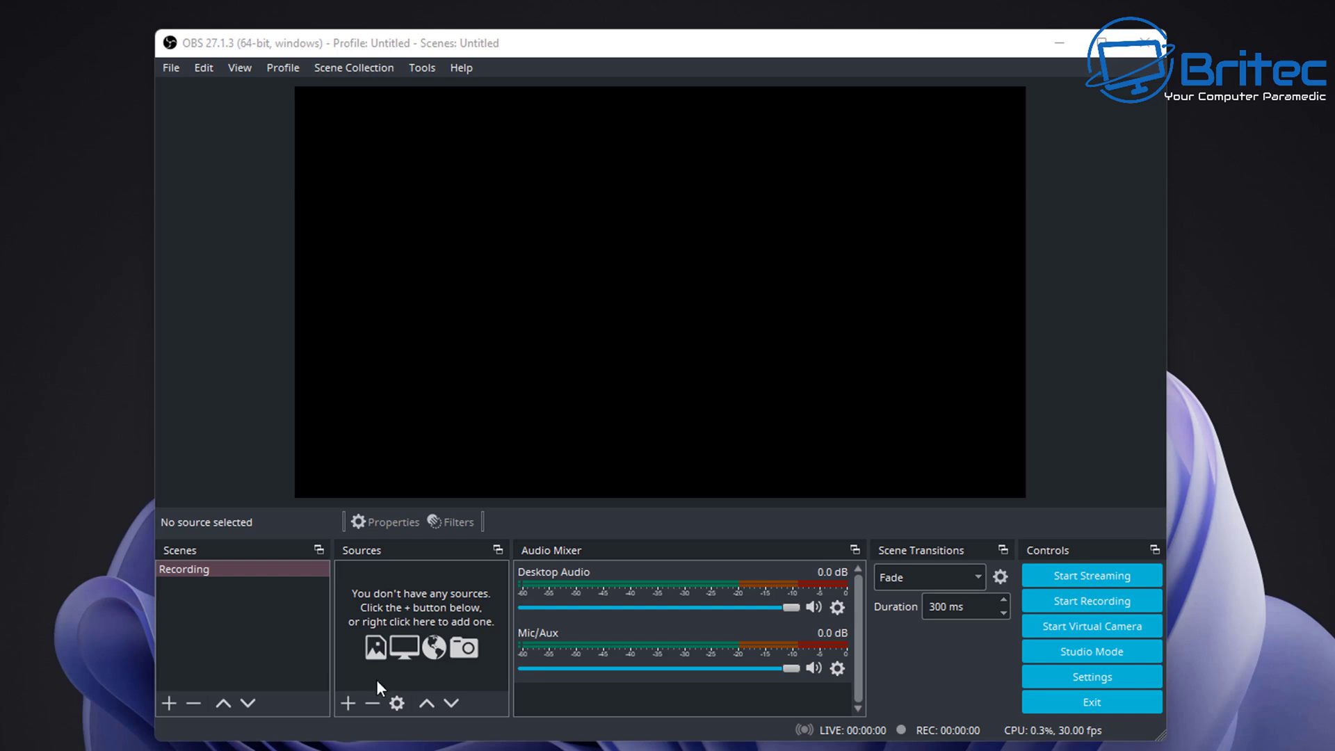
Step: Add a Game Capture source named 'Game Capture', keeping the 'Capture any fullscreen application' mode
left_click(348, 703)
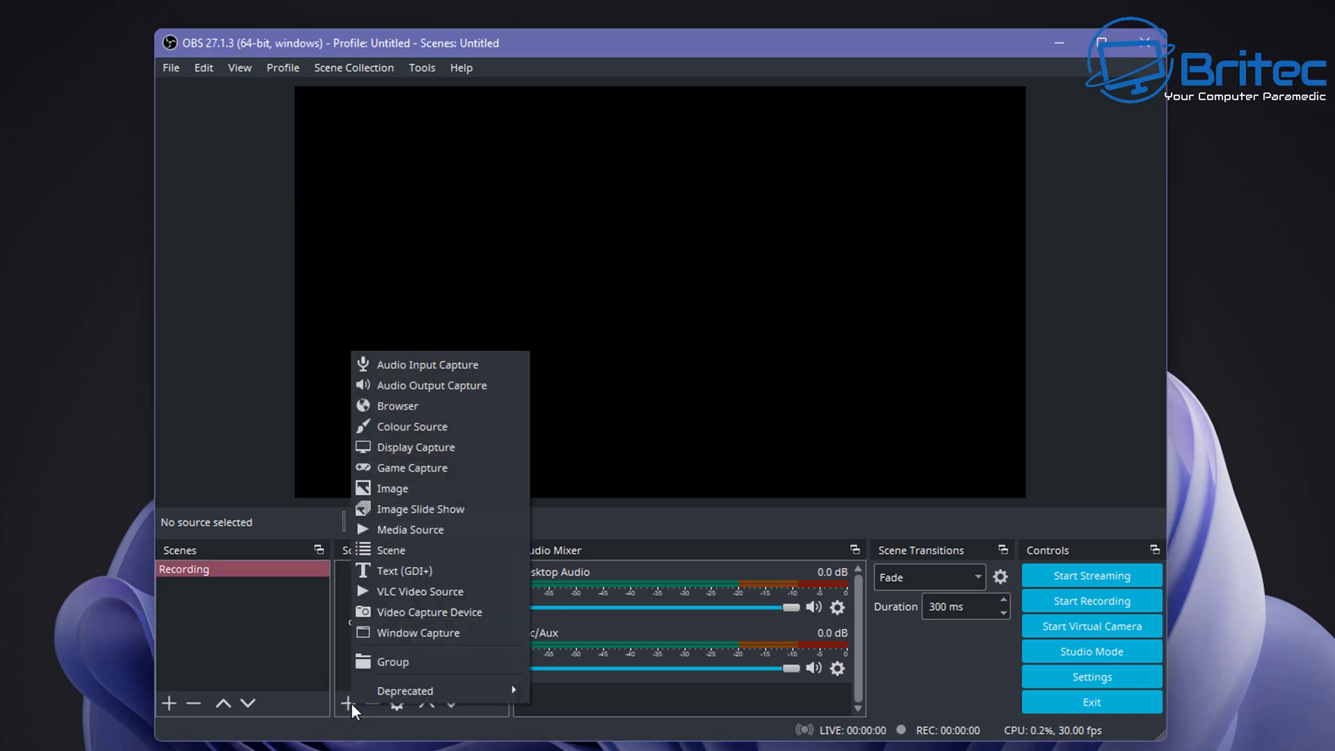
left_click(415, 473)
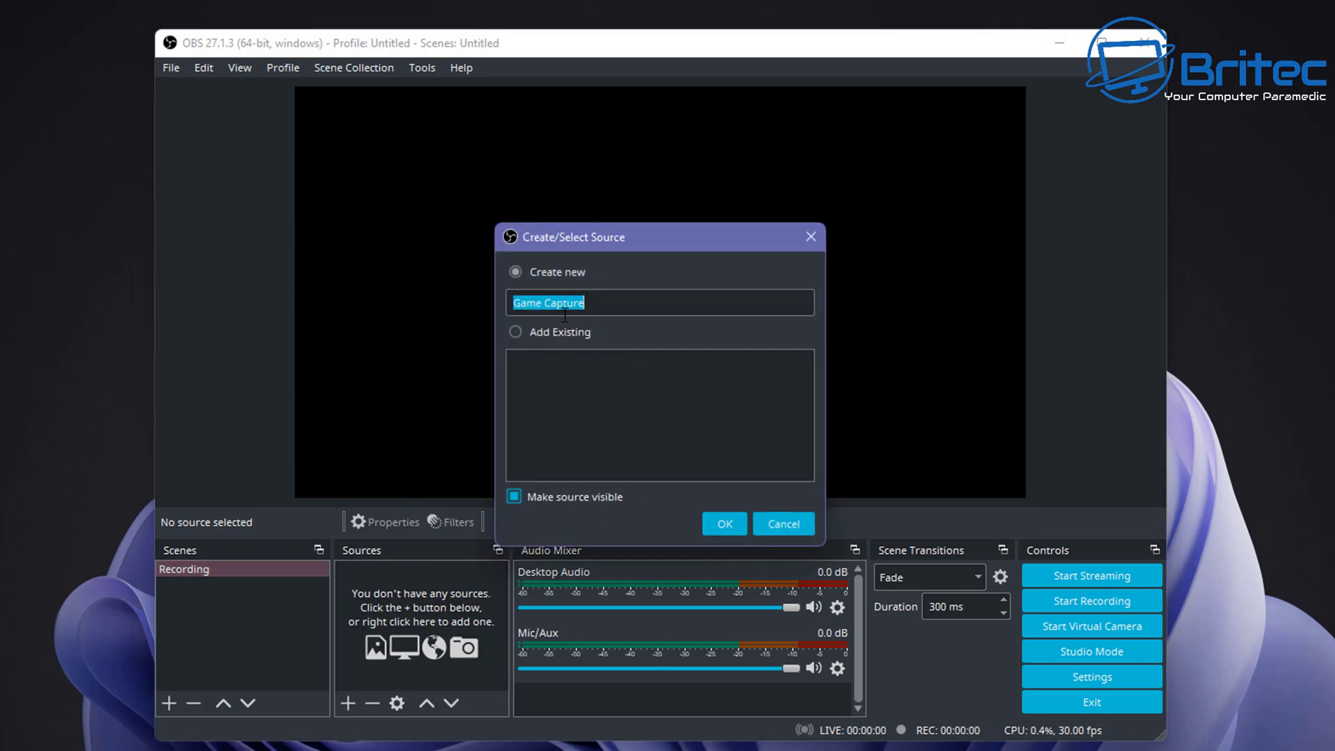
left_click(590, 306)
left_click(725, 529)
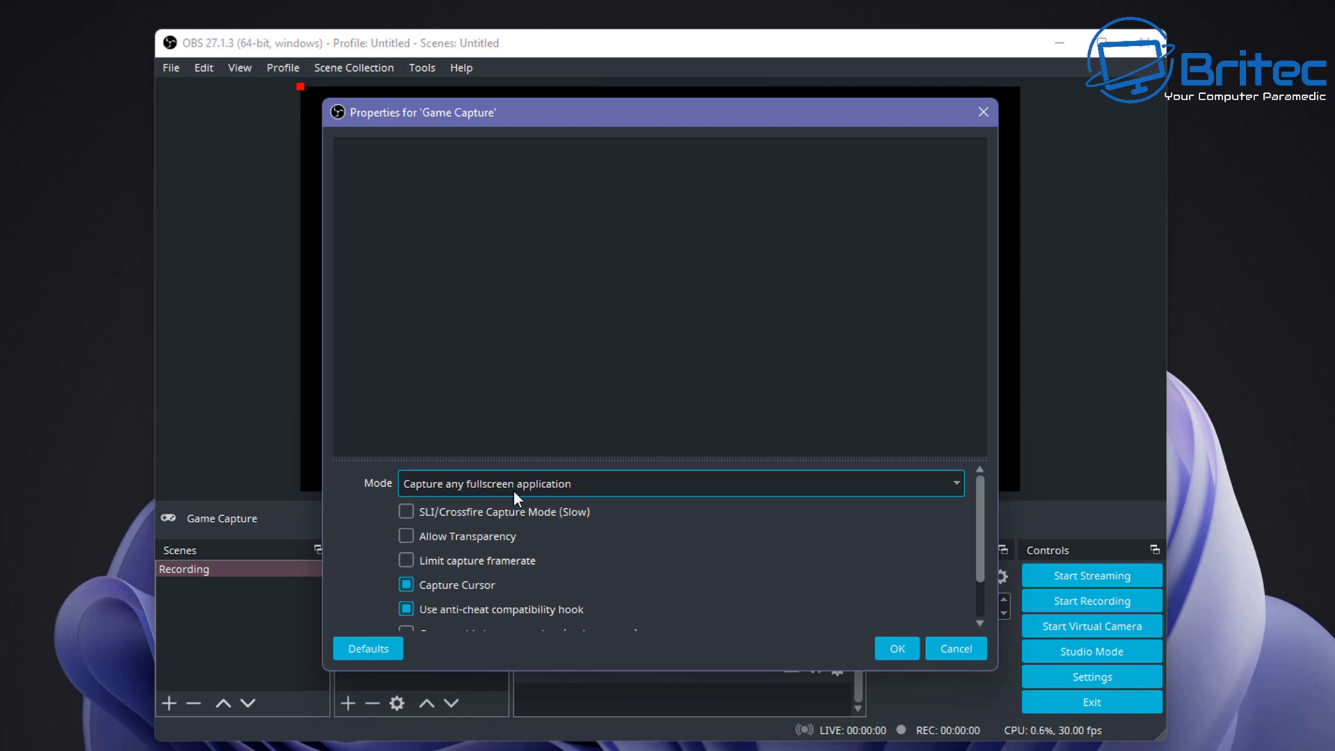
left_click(957, 485)
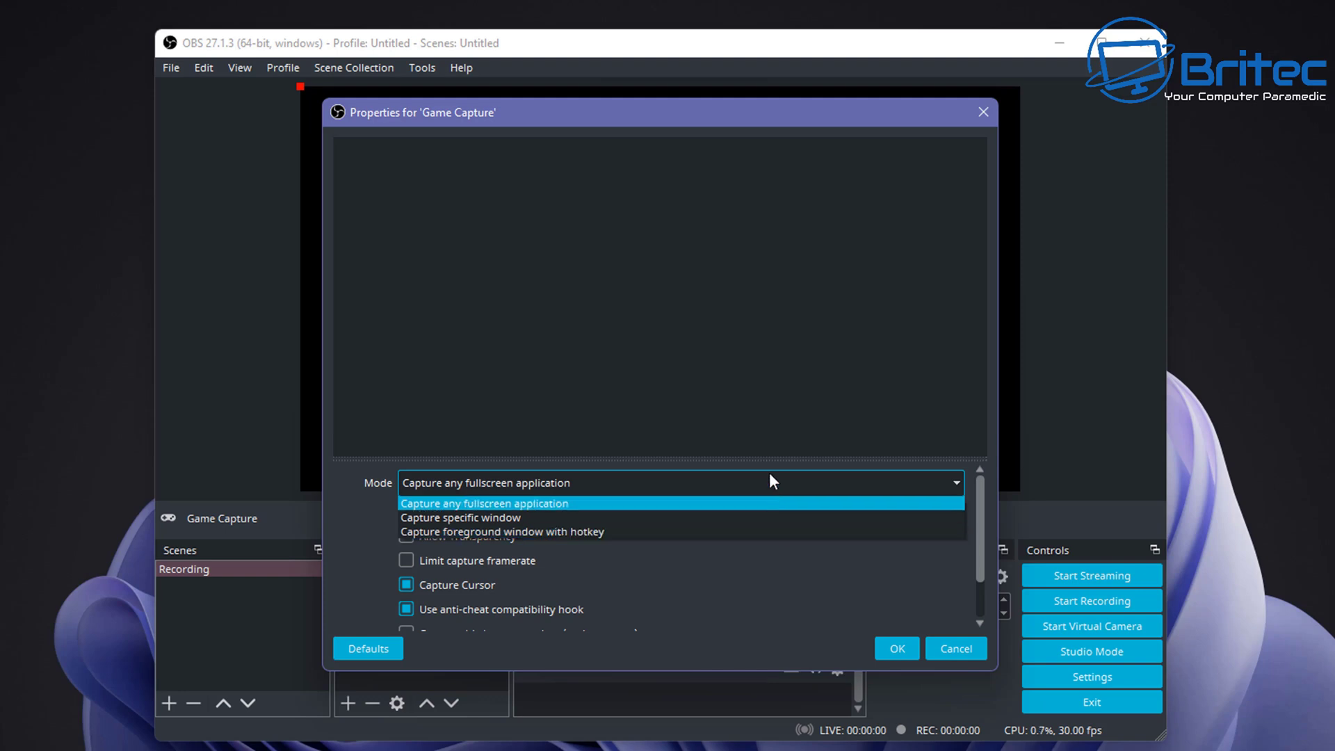
left_click(589, 486)
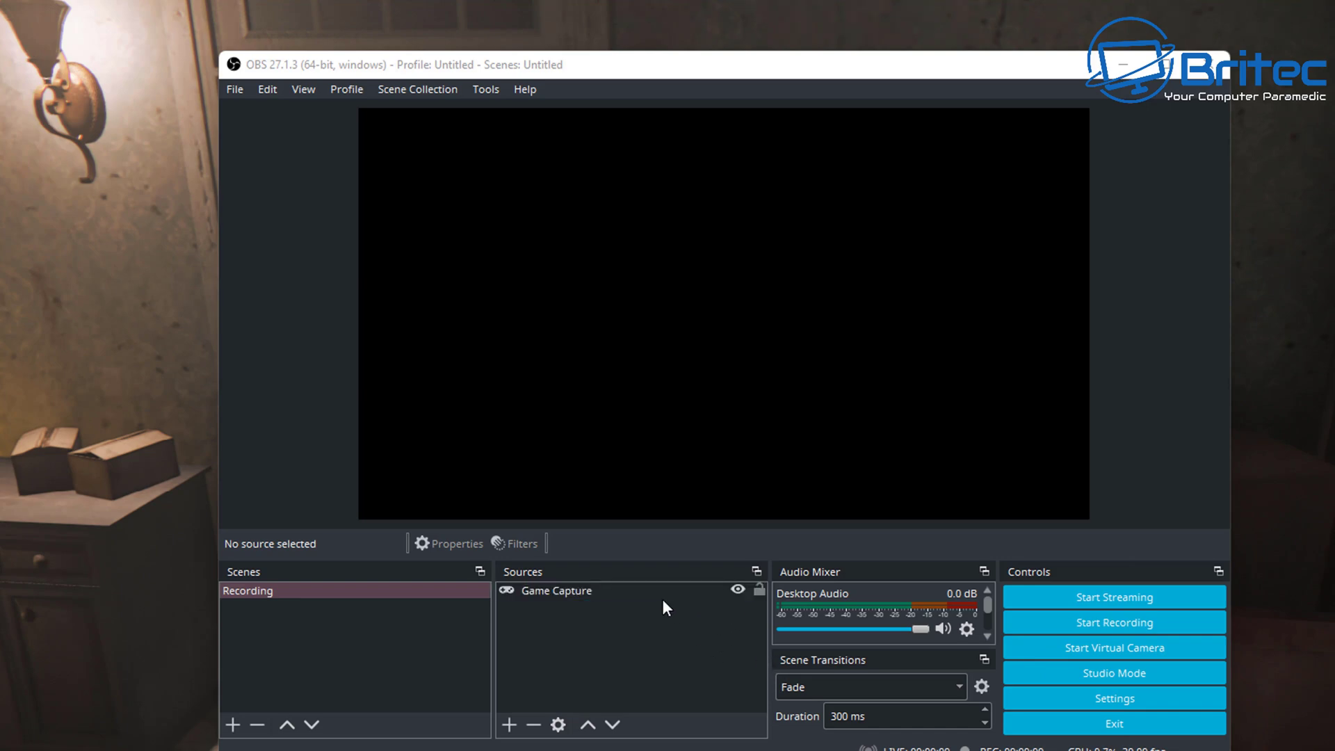
Step: Set the Game Capture source to capture the Mafia III: Definitive Edition window
left_click(557, 595)
double_click(573, 594)
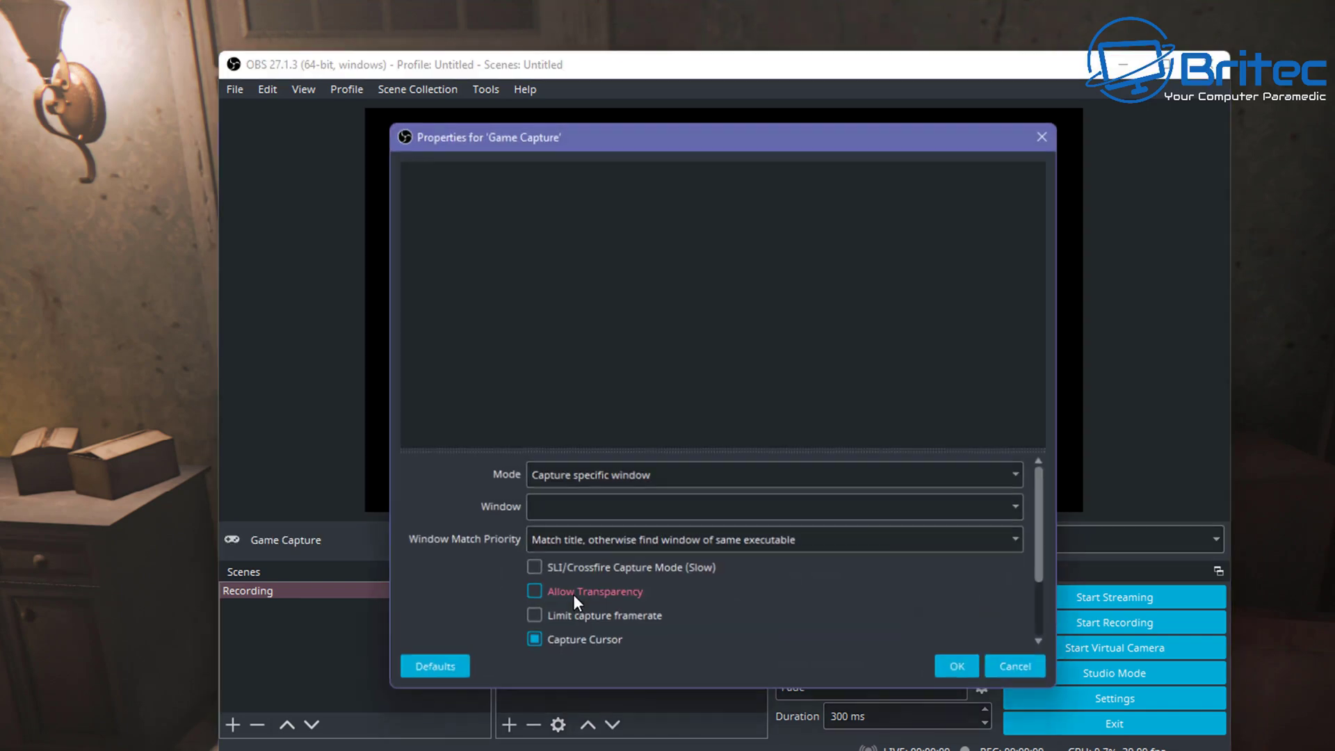
left_click(640, 480)
left_click(634, 494)
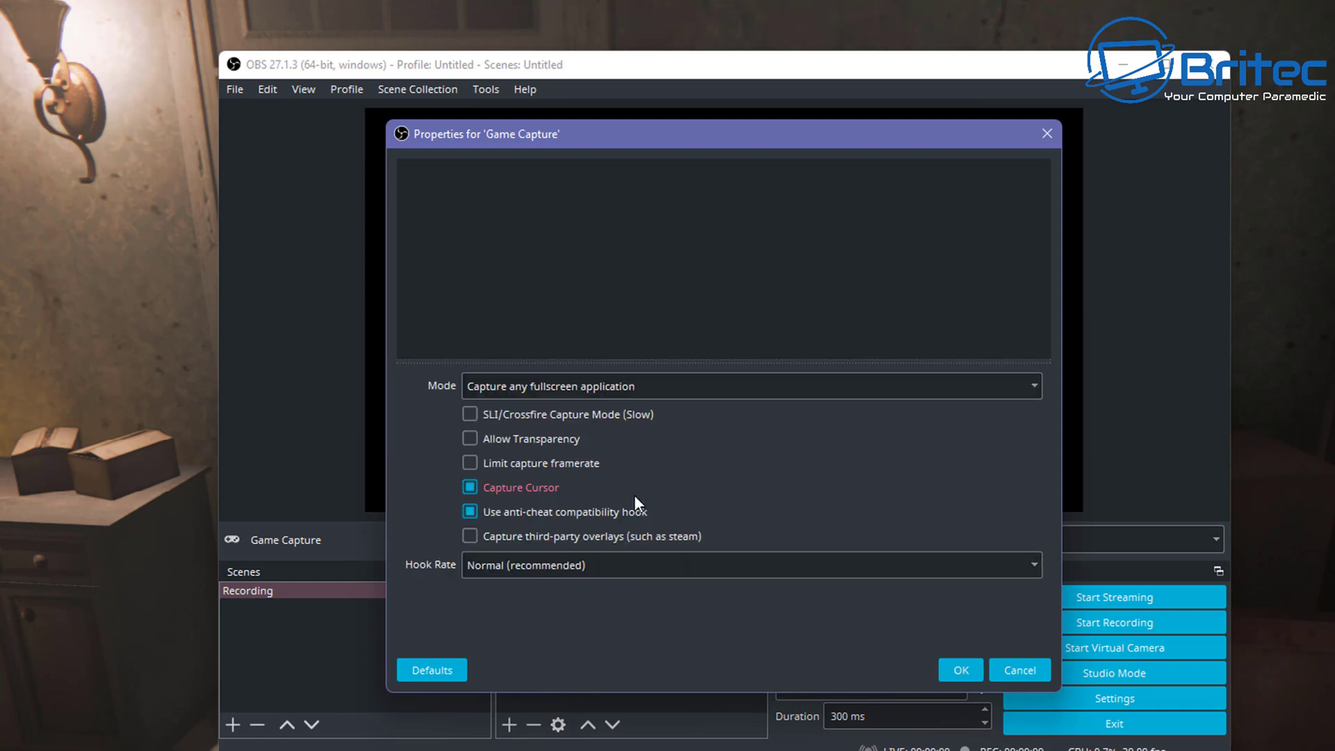
left_click(637, 389)
left_click(623, 423)
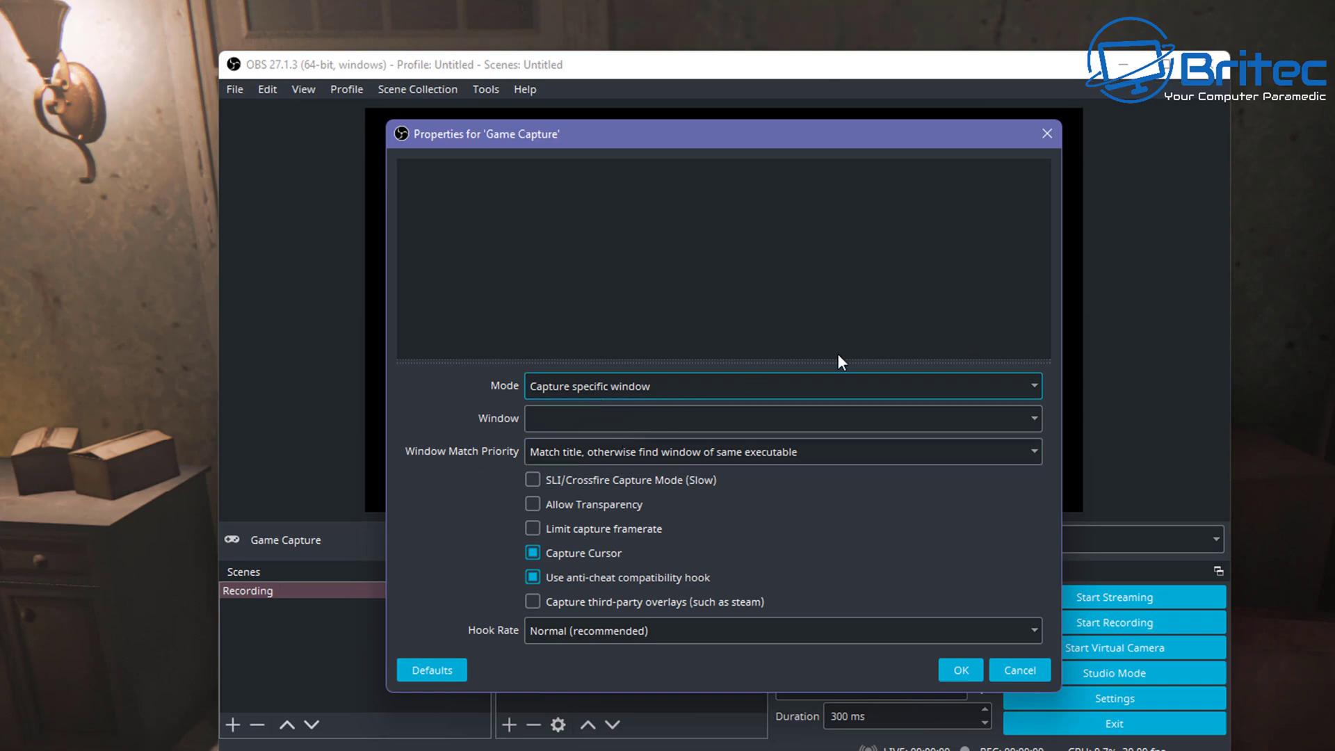
left_click_drag(861, 134, 850, 183)
left_click(800, 464)
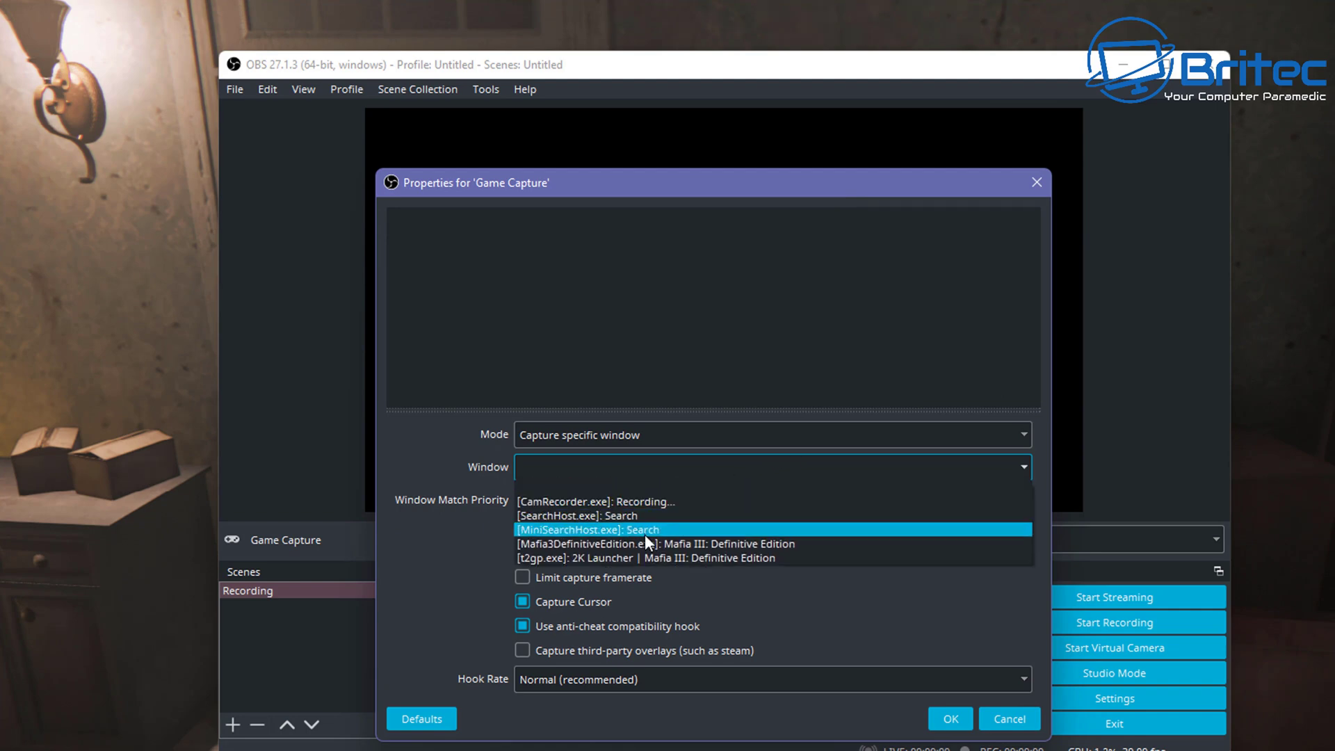
left_click(773, 544)
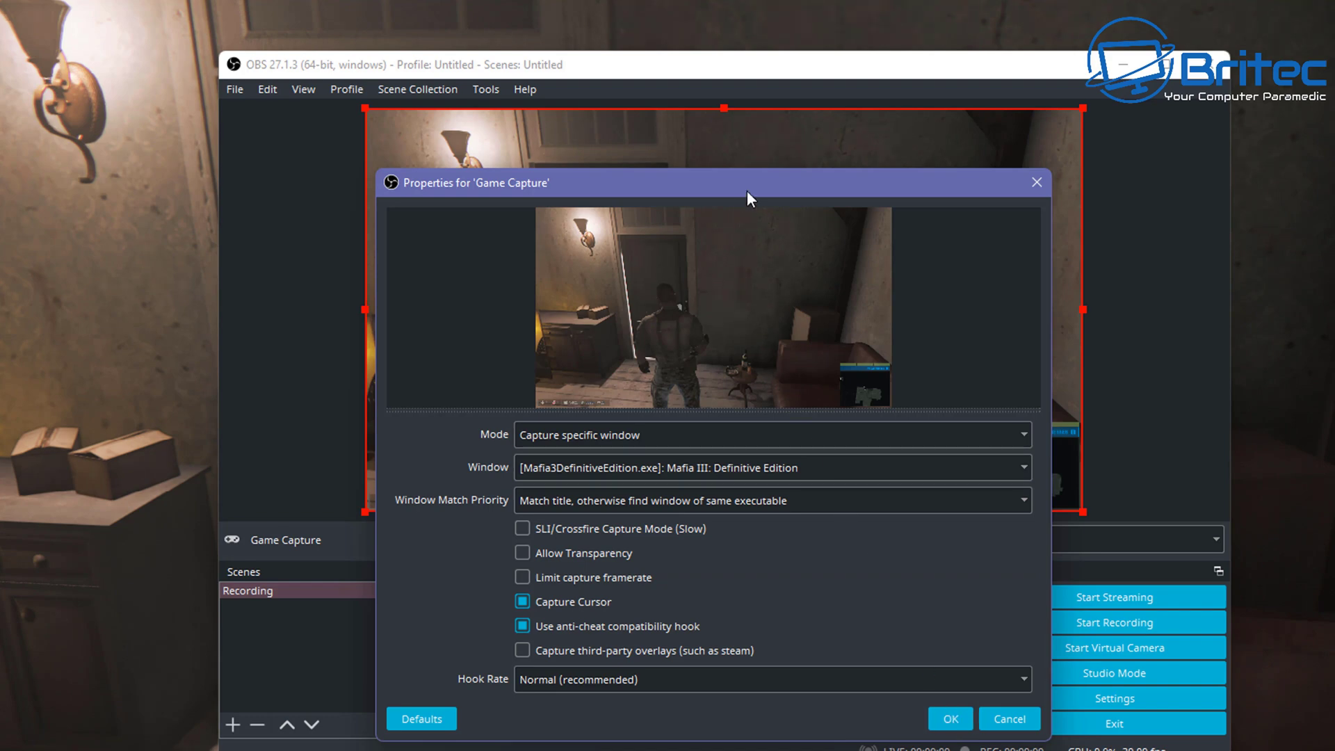
Step: Keep Mafia III selected, then change Mode to 'Capture foreground window with hotkey'
mouse_move(747, 191)
left_mouse_down()
mouse_move(1041, 212)
mouse_move(1292, 203)
mouse_move(899, 194)
mouse_move(740, 173)
left_mouse_up()
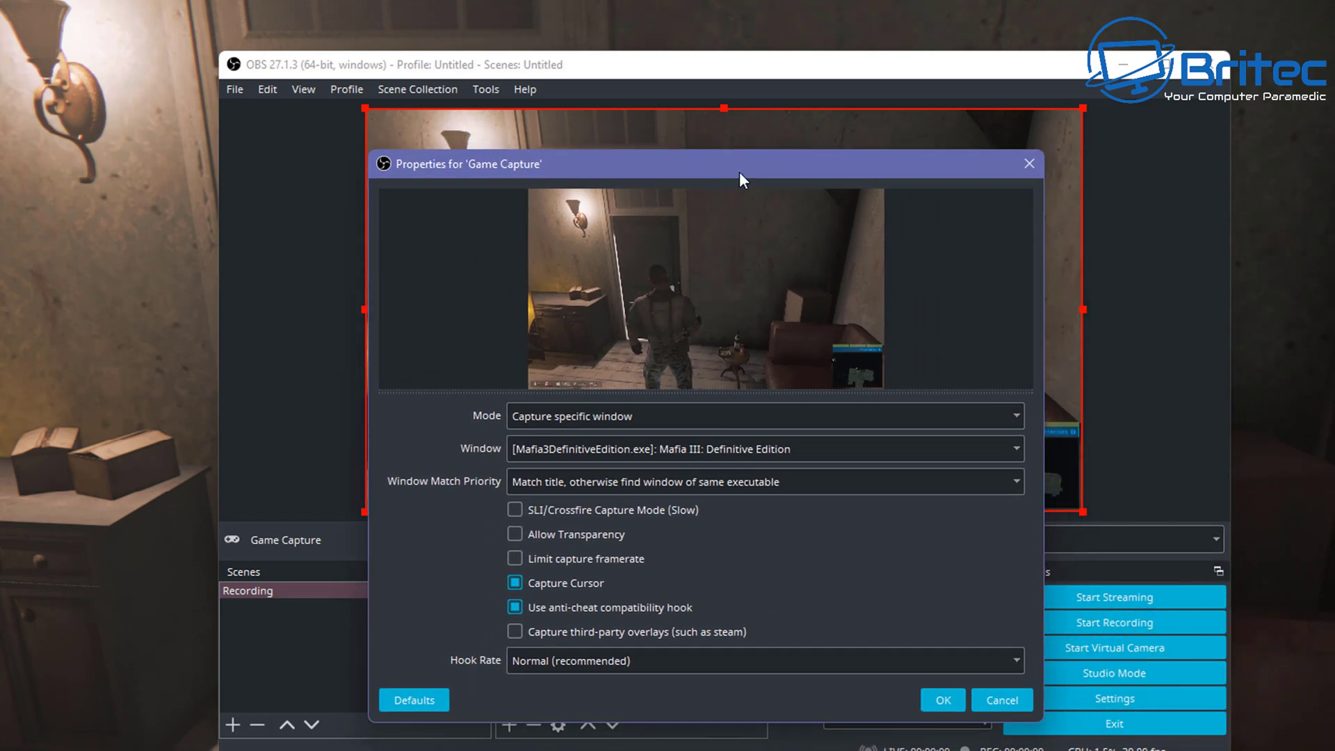
left_click(765, 453)
left_click(761, 460)
left_click(751, 449)
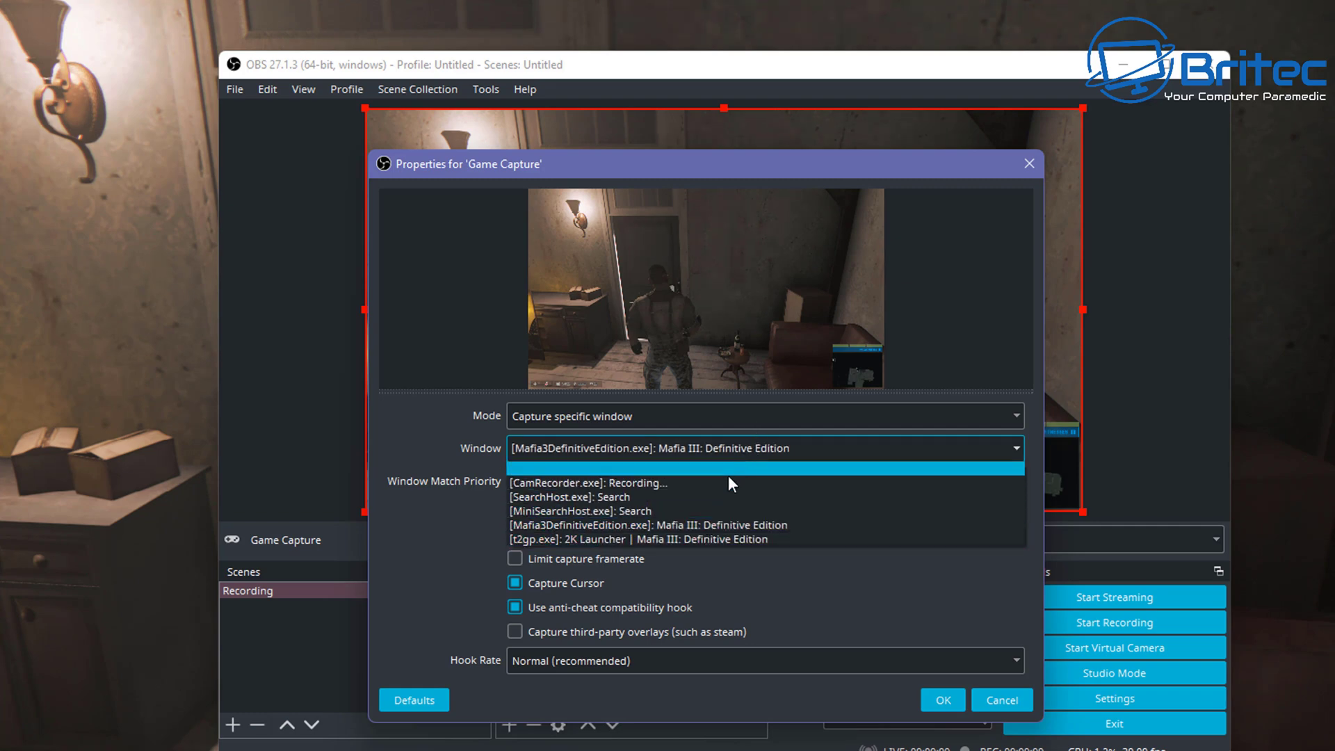
left_click(452, 433)
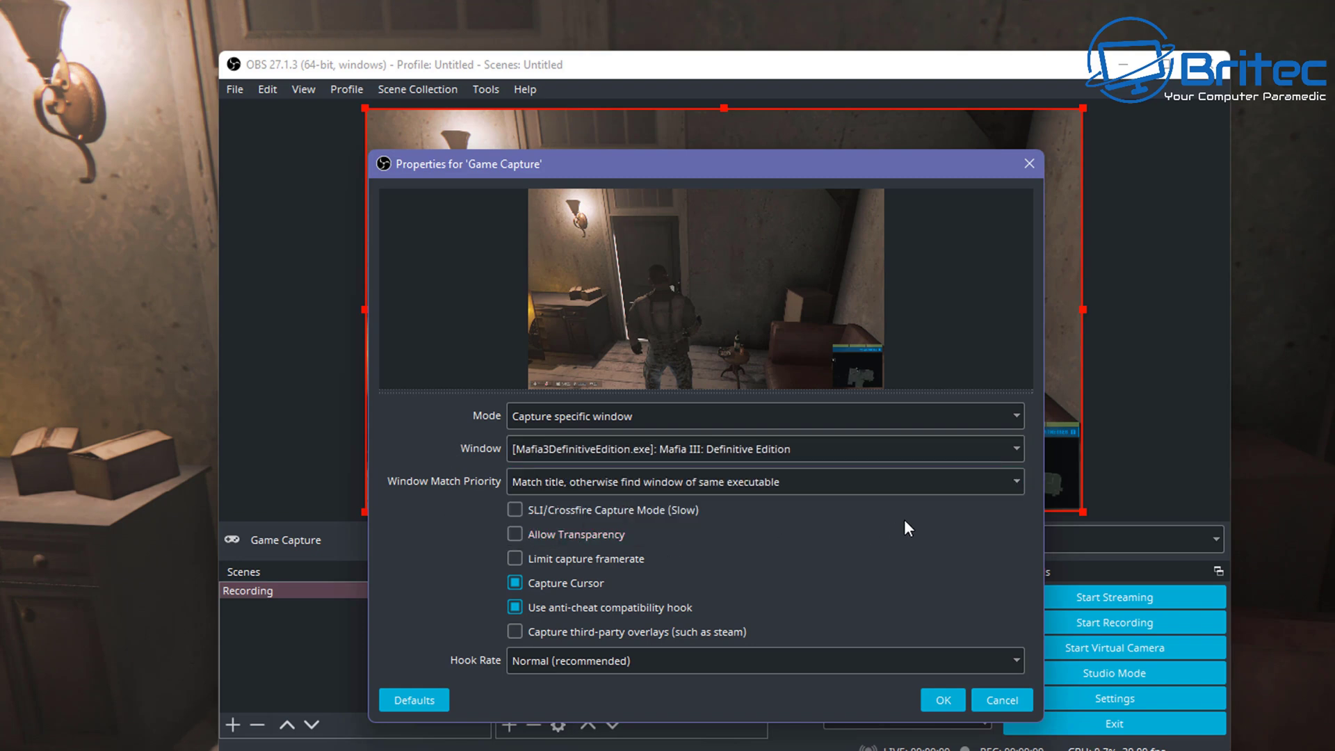
left_click(792, 419)
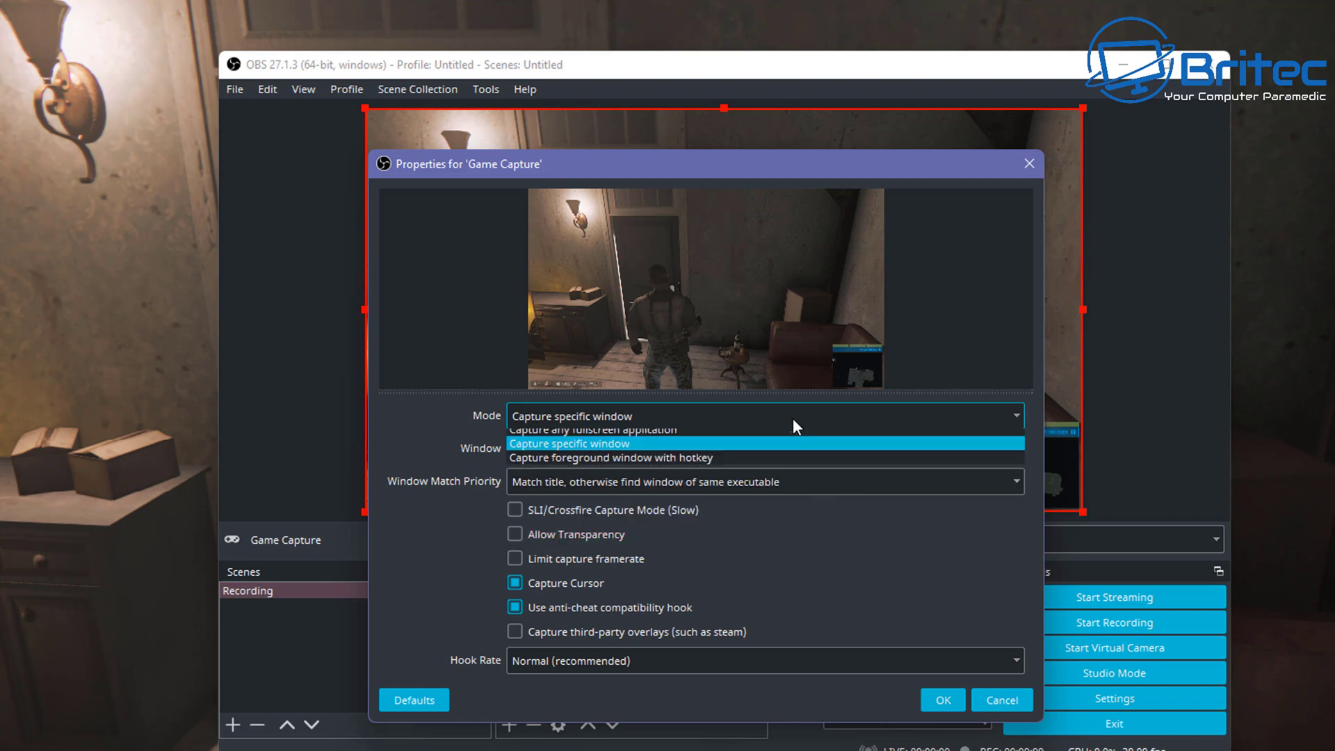
left_click(769, 464)
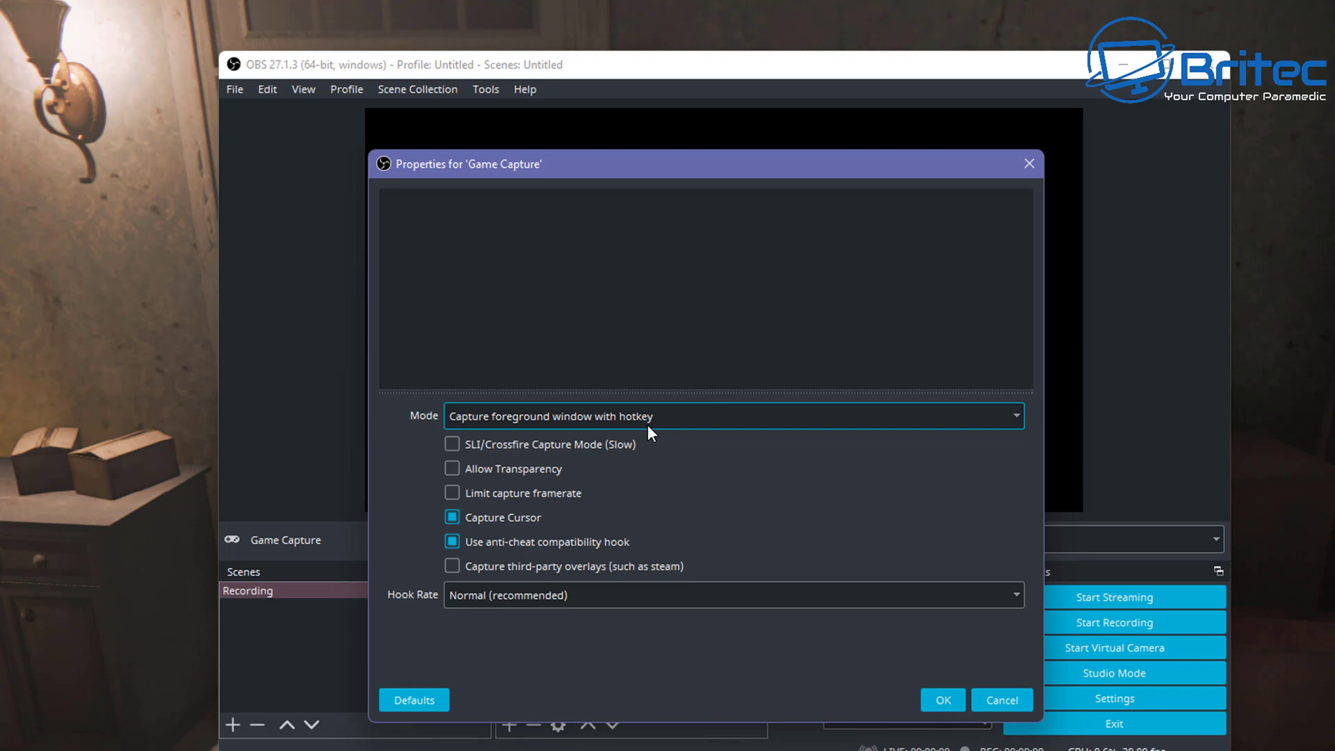
Step: Confirm the Game Capture properties and go to the Game Capture section of the Hotkeys settings
left_click(935, 704)
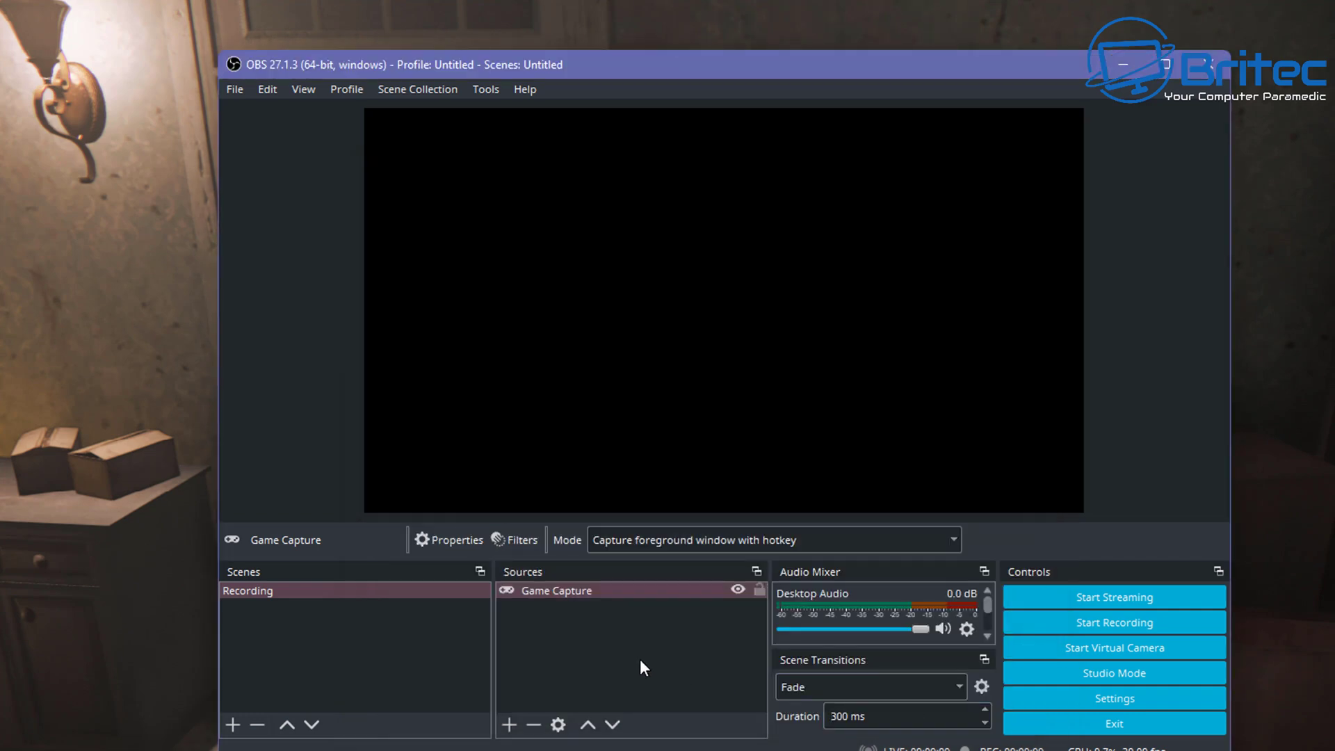
left_click(1100, 698)
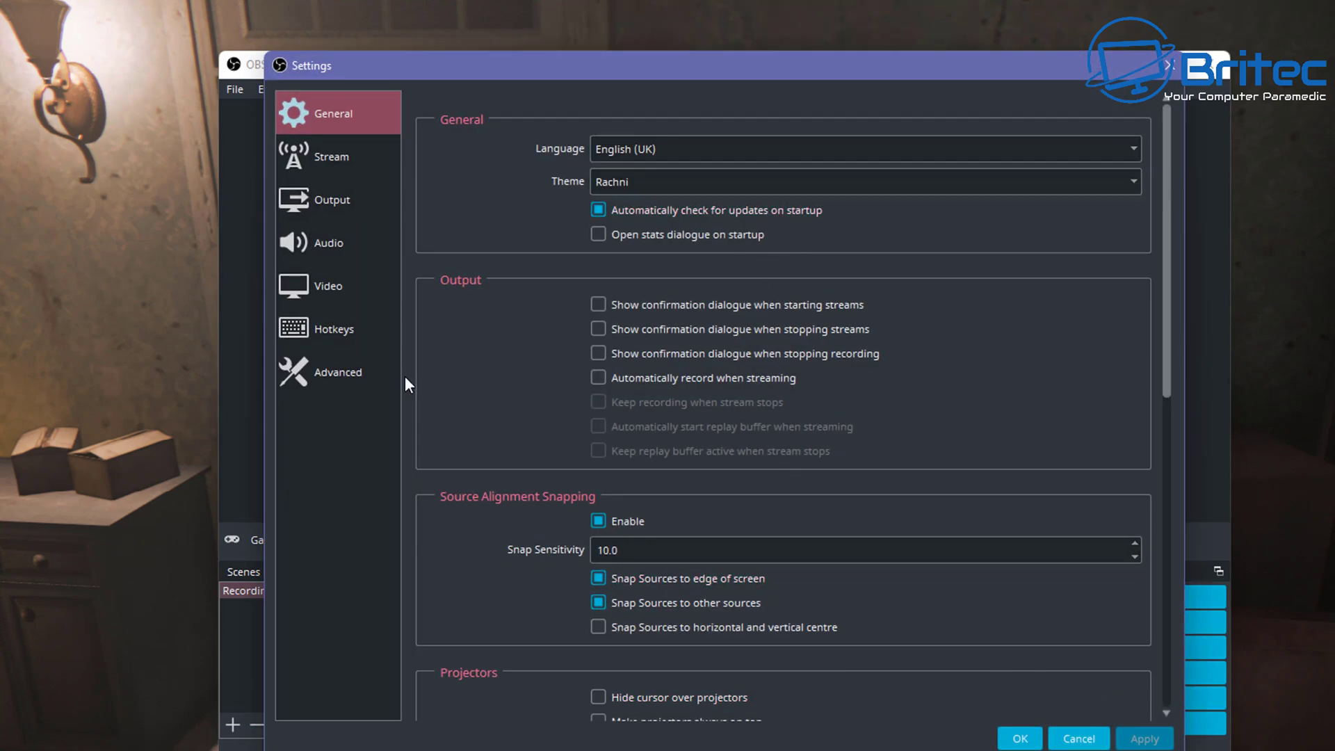
left_click(344, 335)
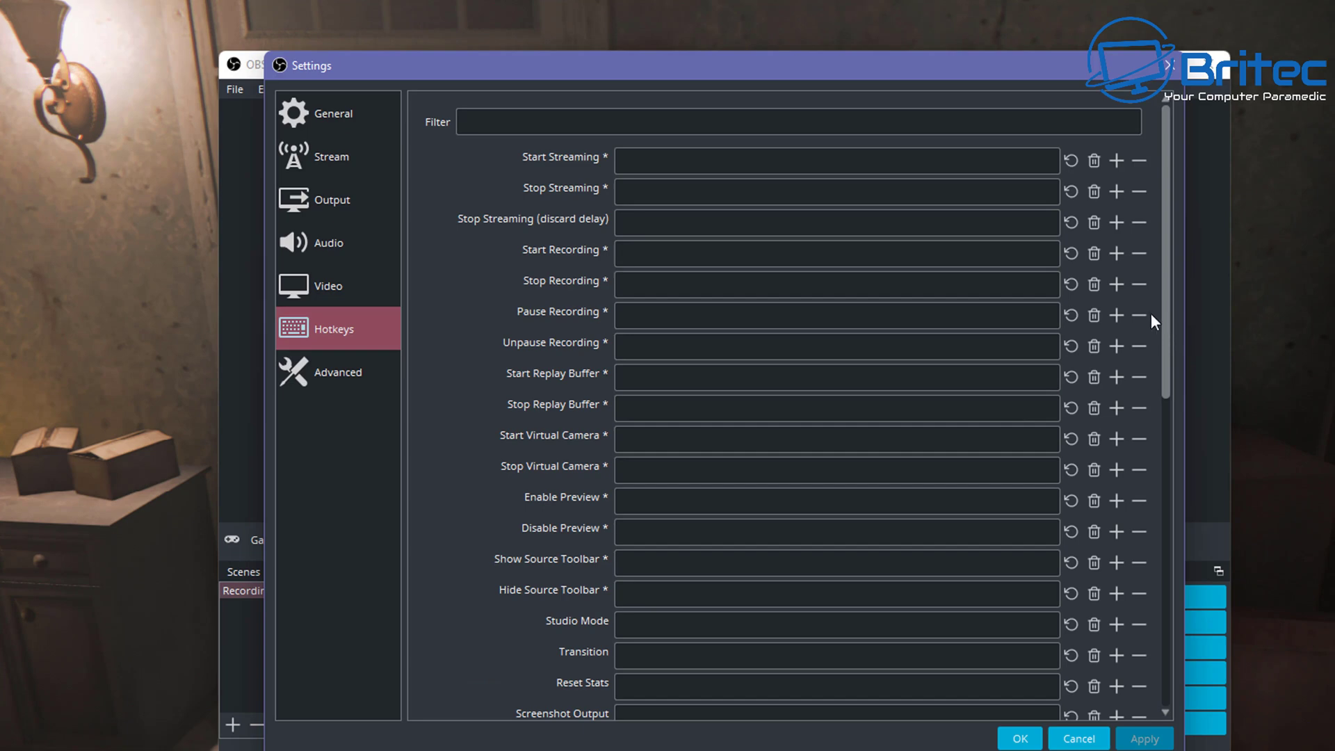
left_click_drag(1167, 237, 1179, 584)
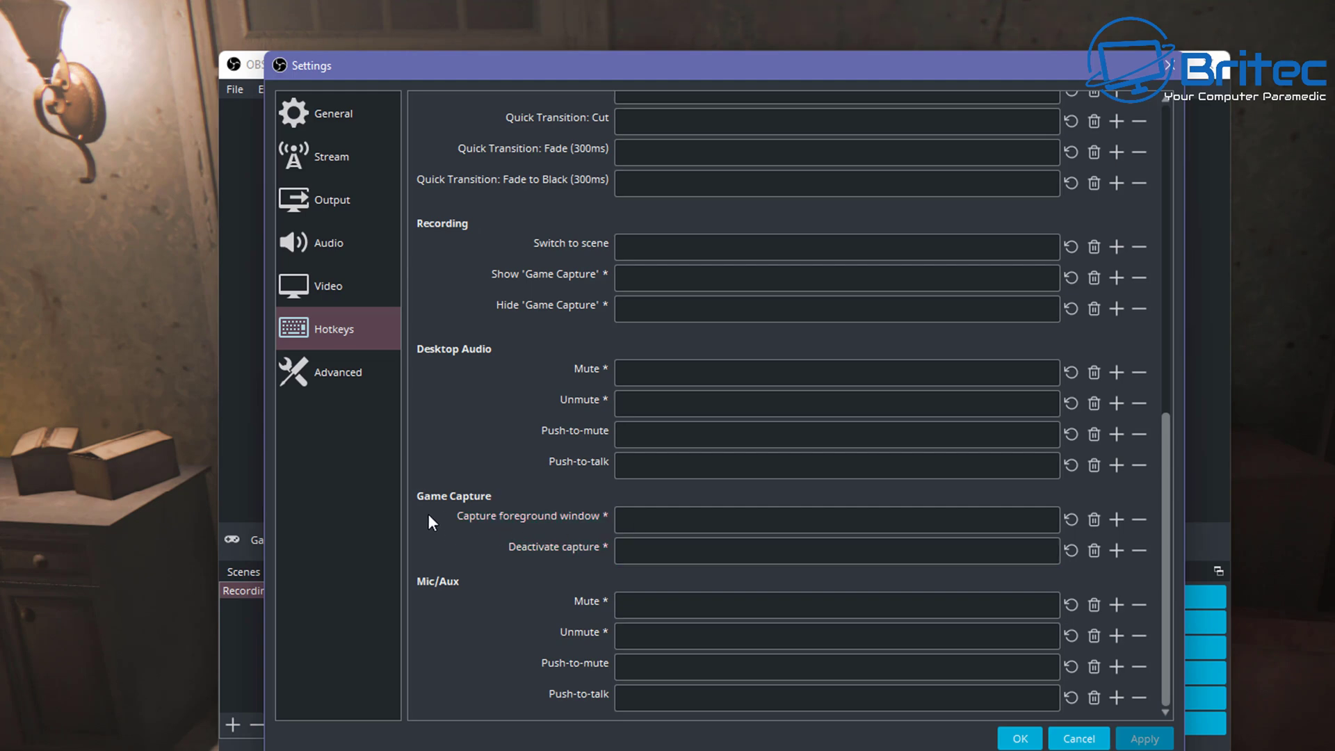
Step: Set the Capture foreground window hotkey to CTRL + SHIFT + R
left_click(604, 516)
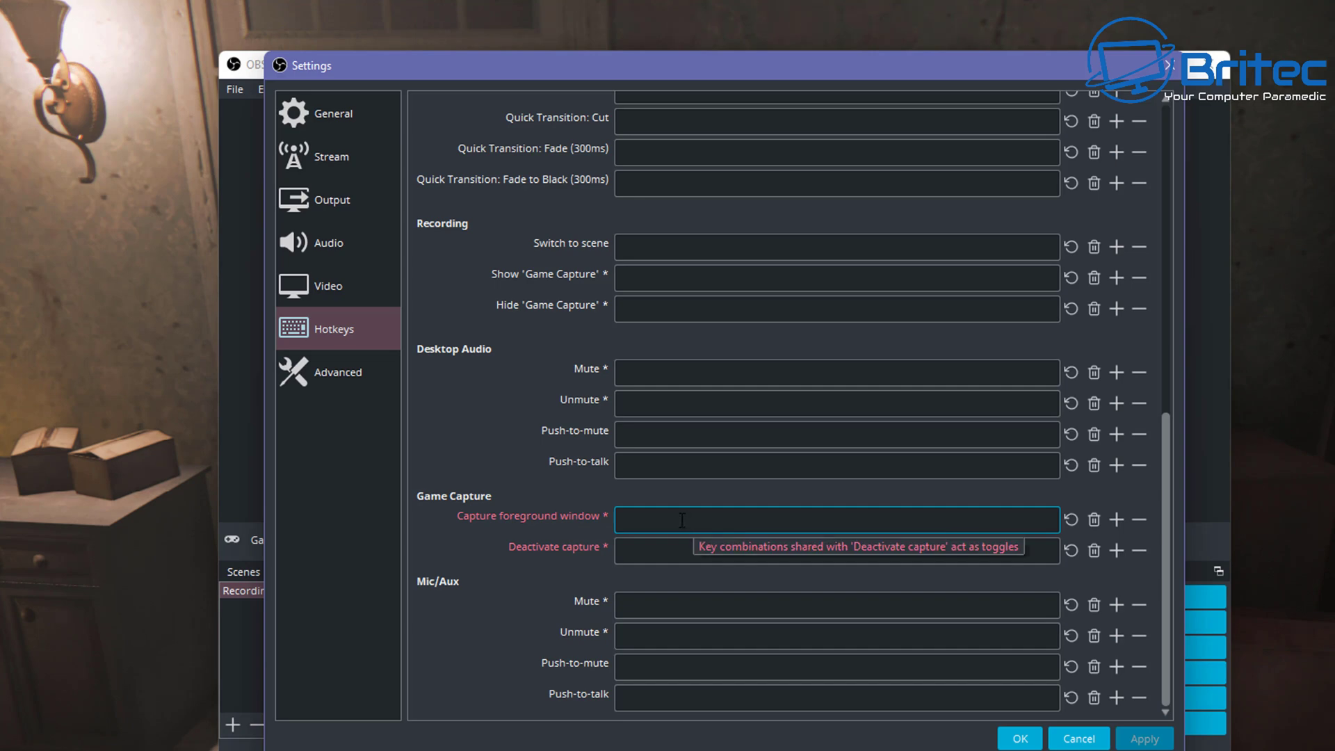
key("ctrl+Caps_Lock")
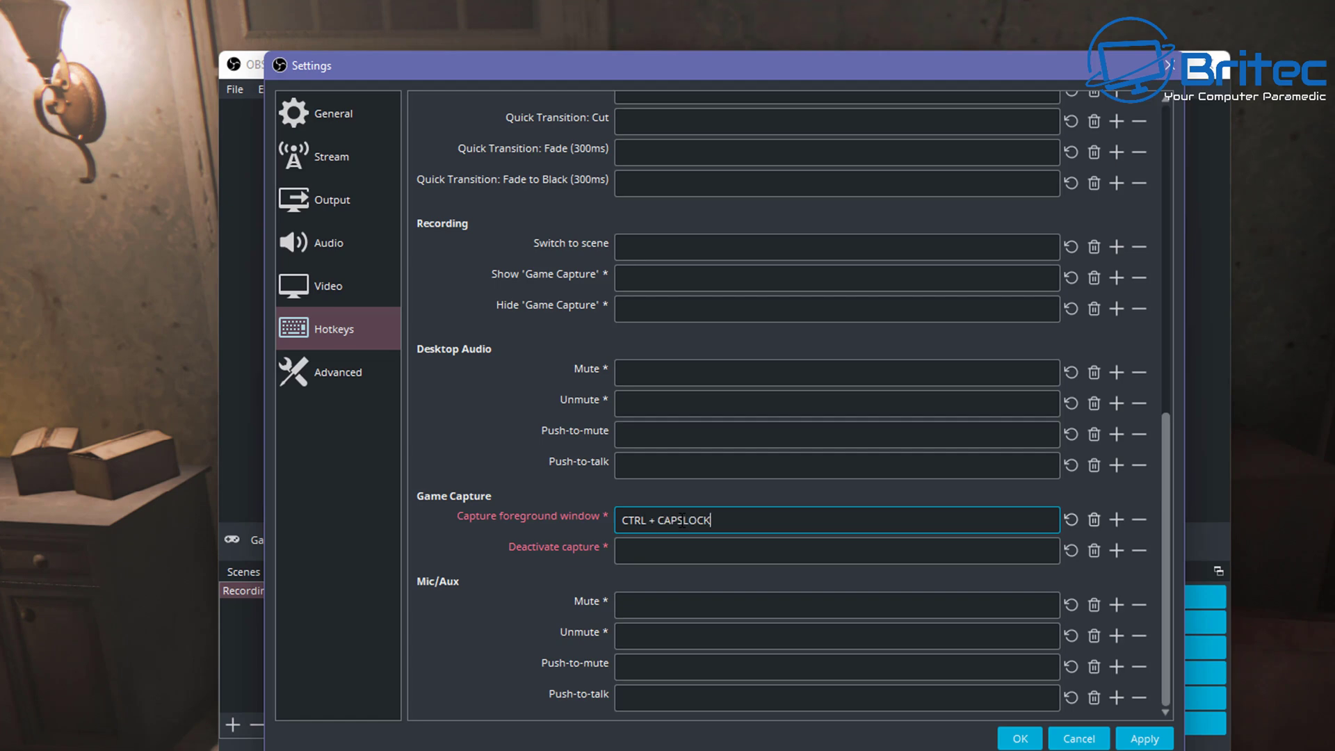
key("ctrl+shift")
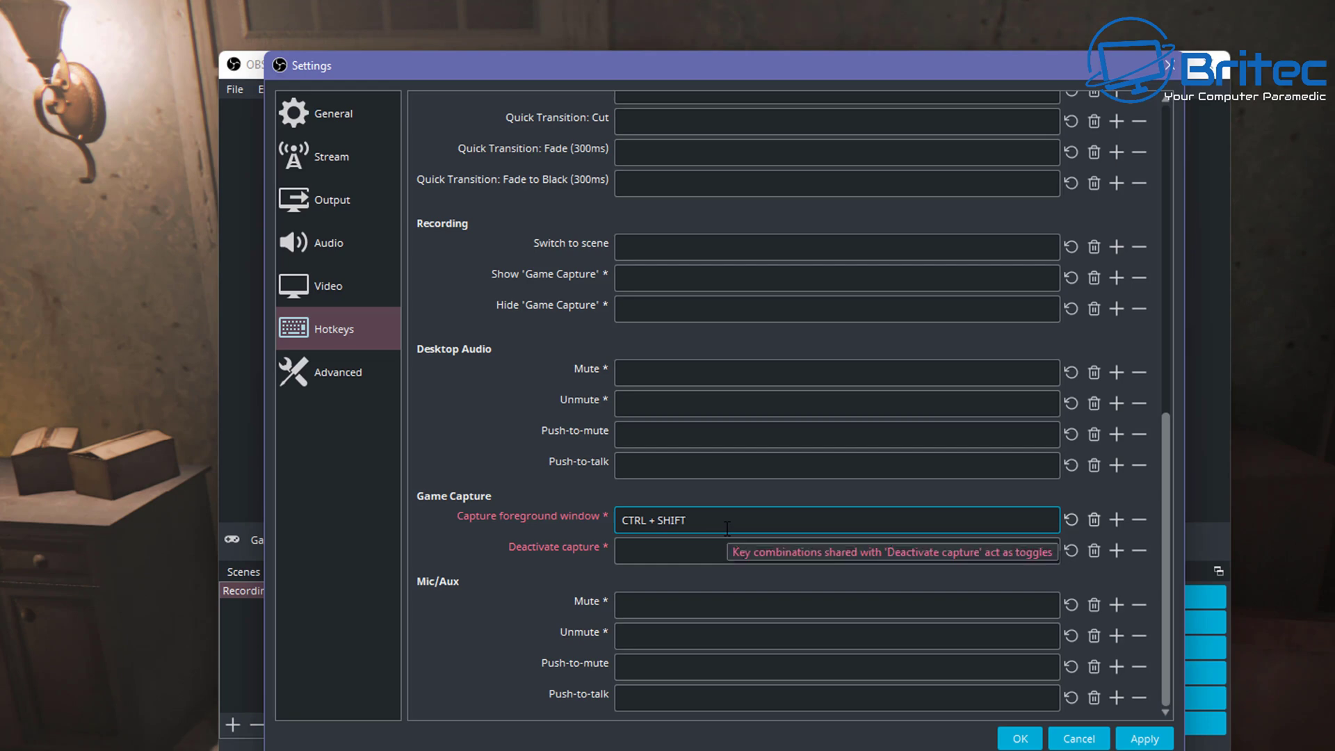
key("ctrl+r")
key("ctrl+BackSpace")
key("ctrl+shift+r")
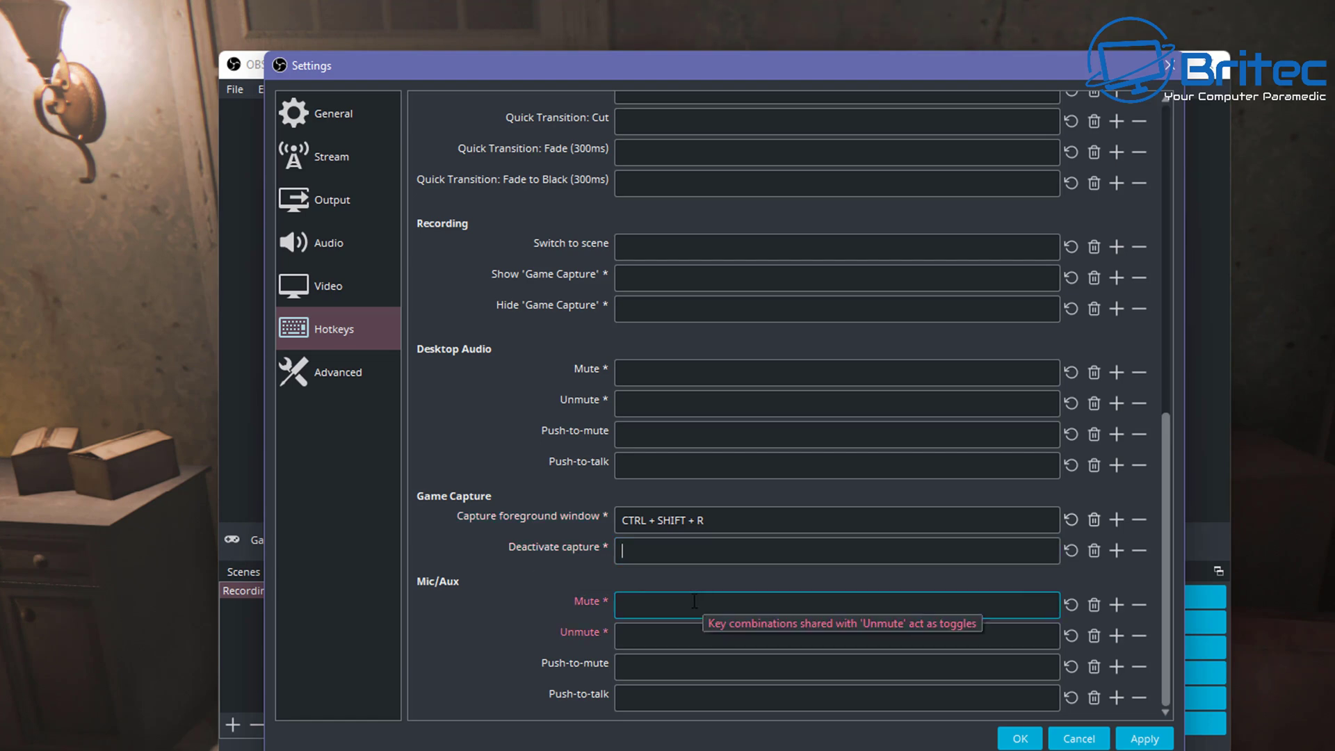
Step: Set the Deactivate capture hotkey to CTRL + SHIFT + S and apply the settings
key("ctrl")
key("ctrl+shift")
key("ctrl+shift+s")
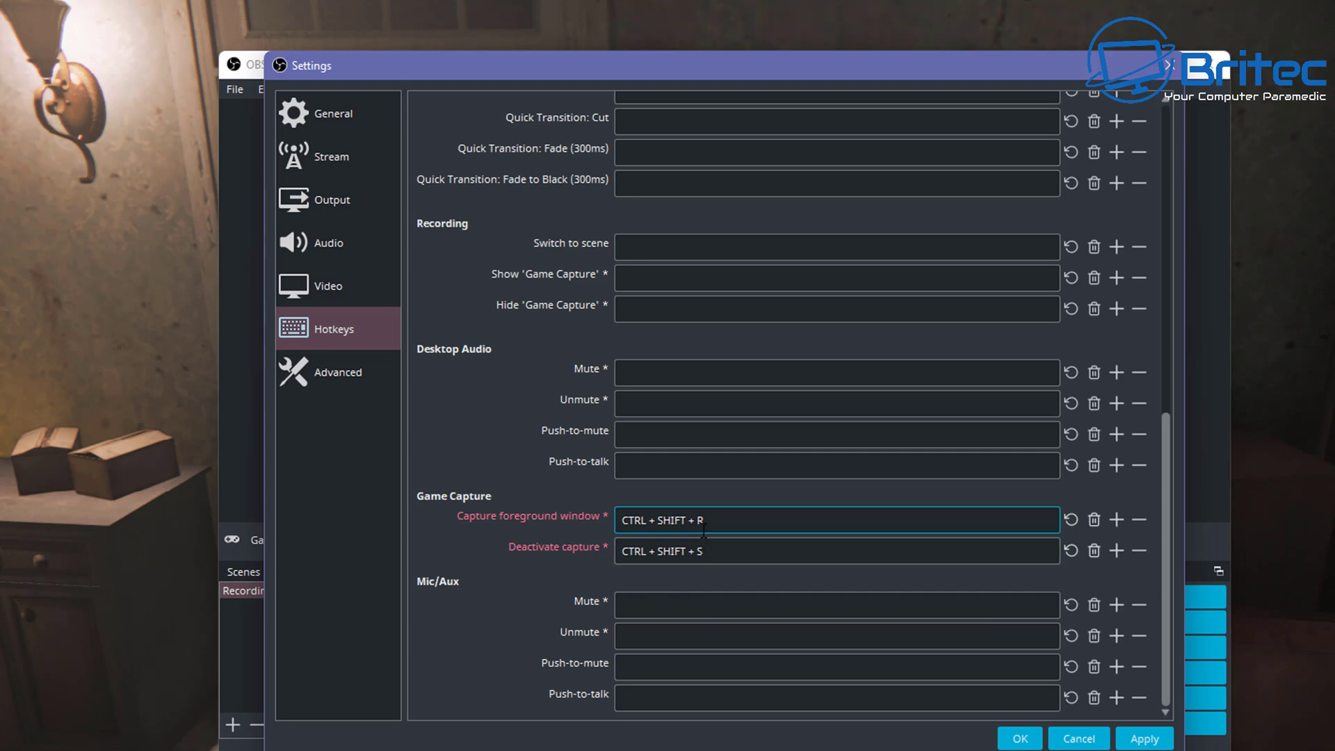
left_click(1142, 739)
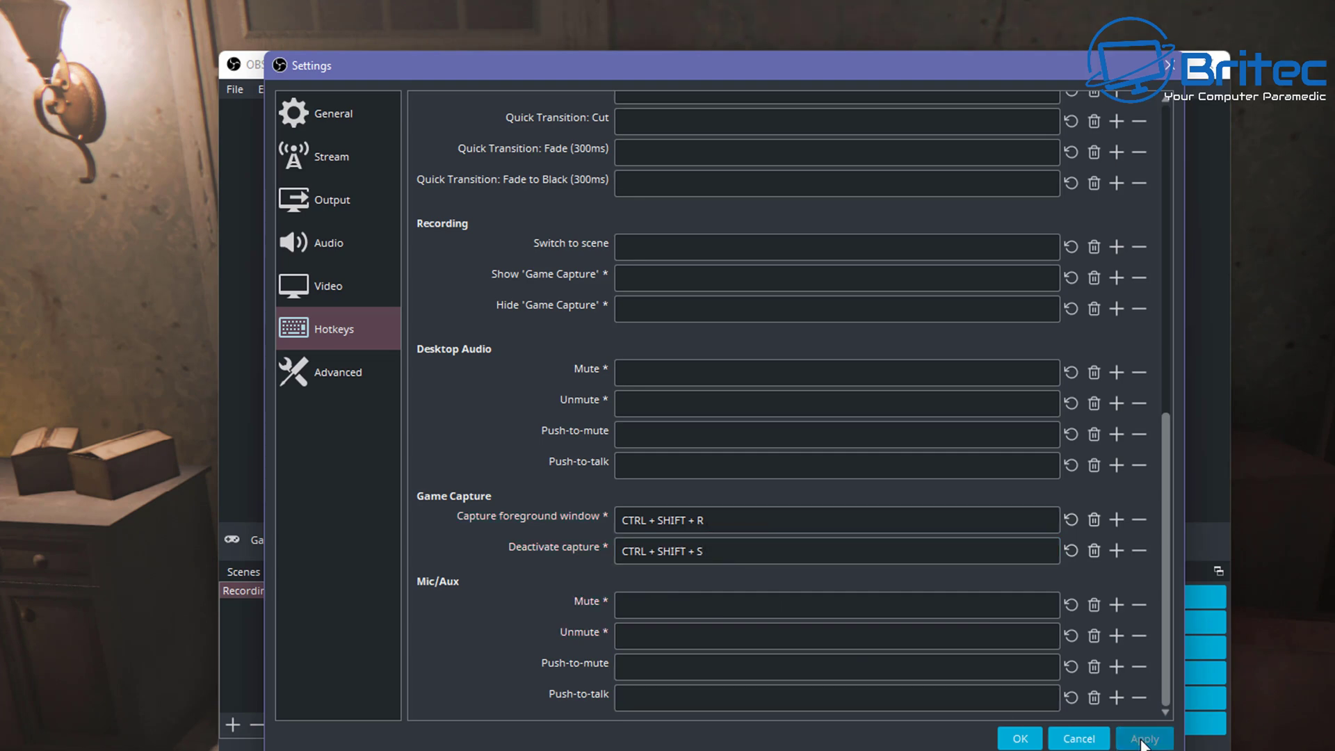
left_click(1025, 740)
Step: Check the Game Capture Window list to confirm Mafia III: Definitive Edition fills the preview
left_click(561, 595)
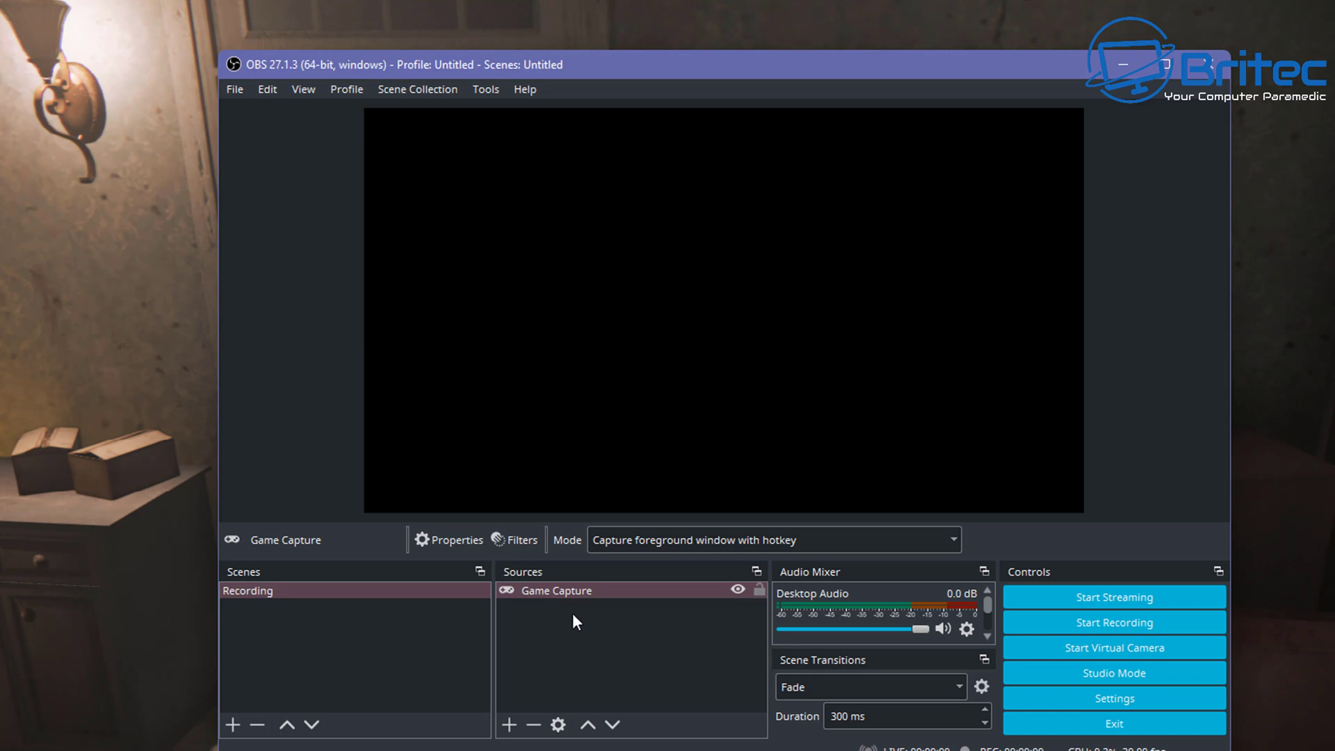
left_click(624, 330)
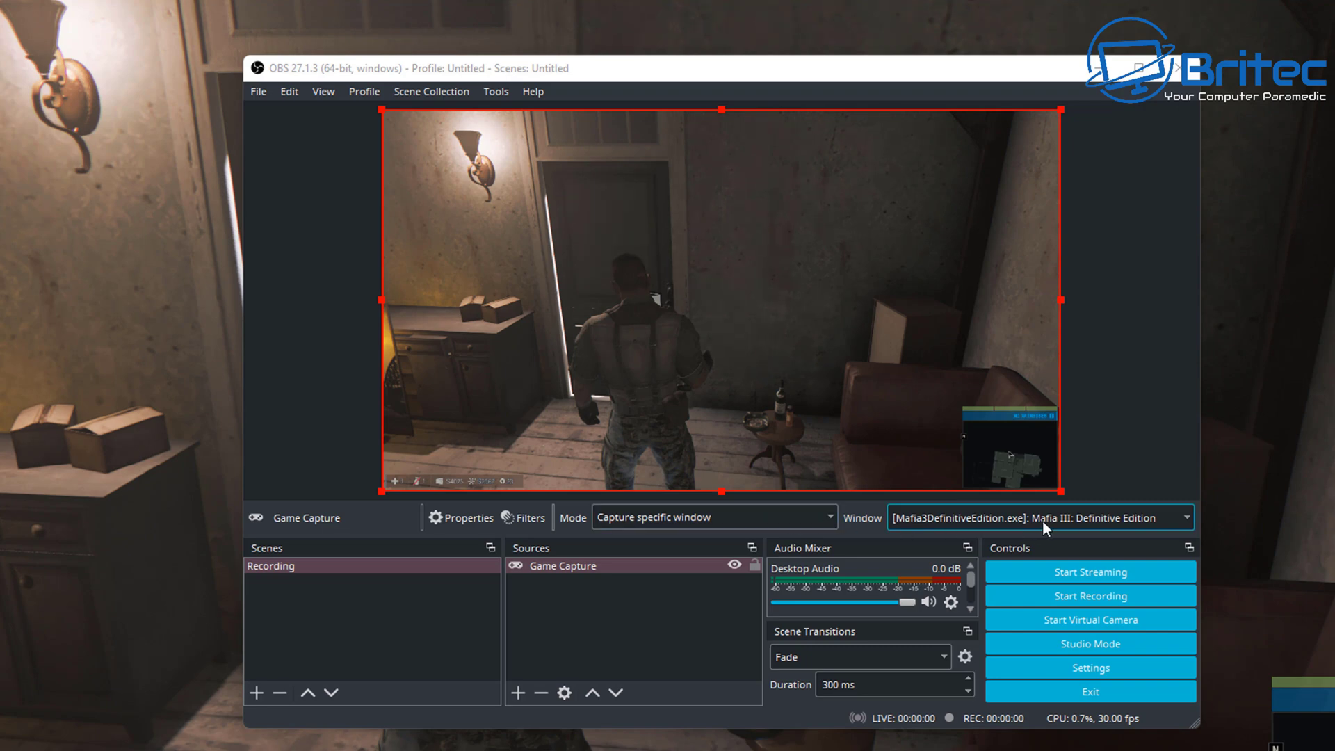
left_click(1178, 517)
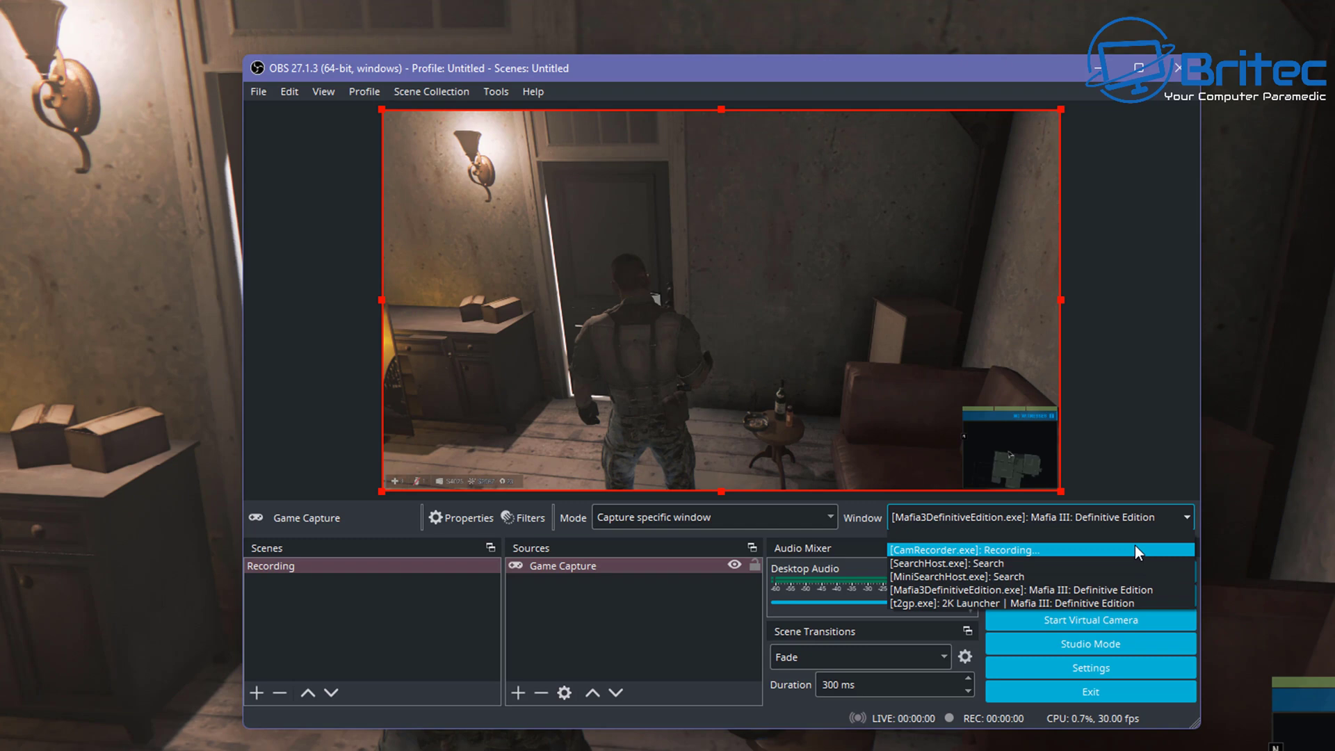
key("Up")
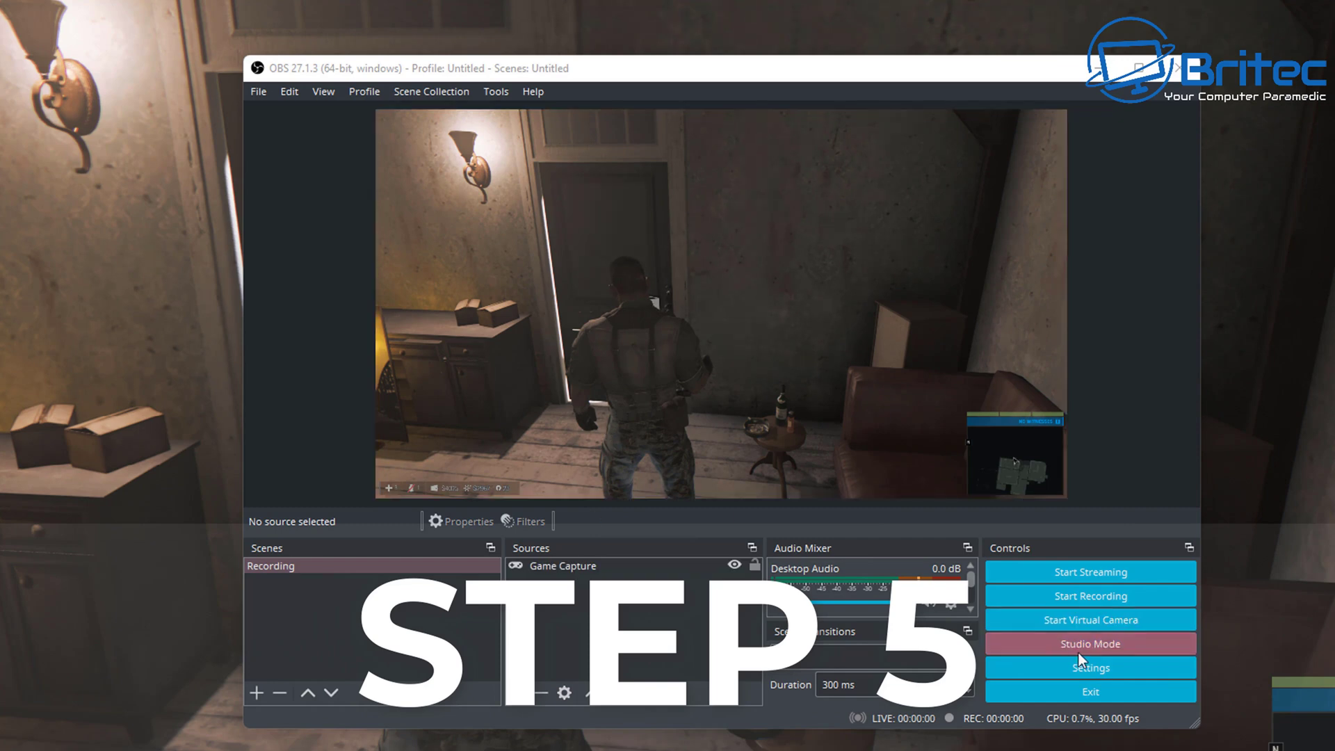
Step: Set the Start Recording hotkey to CTRL + SHIFT + R
left_click(1083, 669)
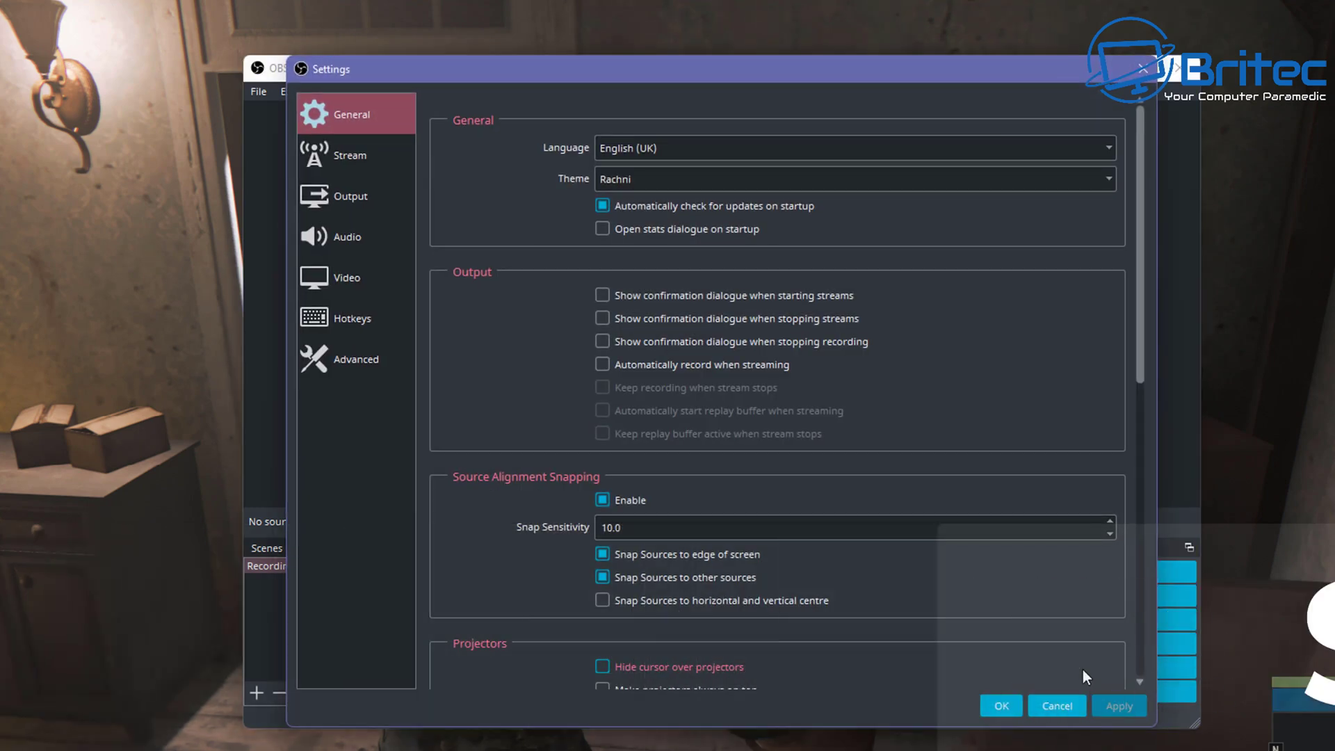
left_click(344, 323)
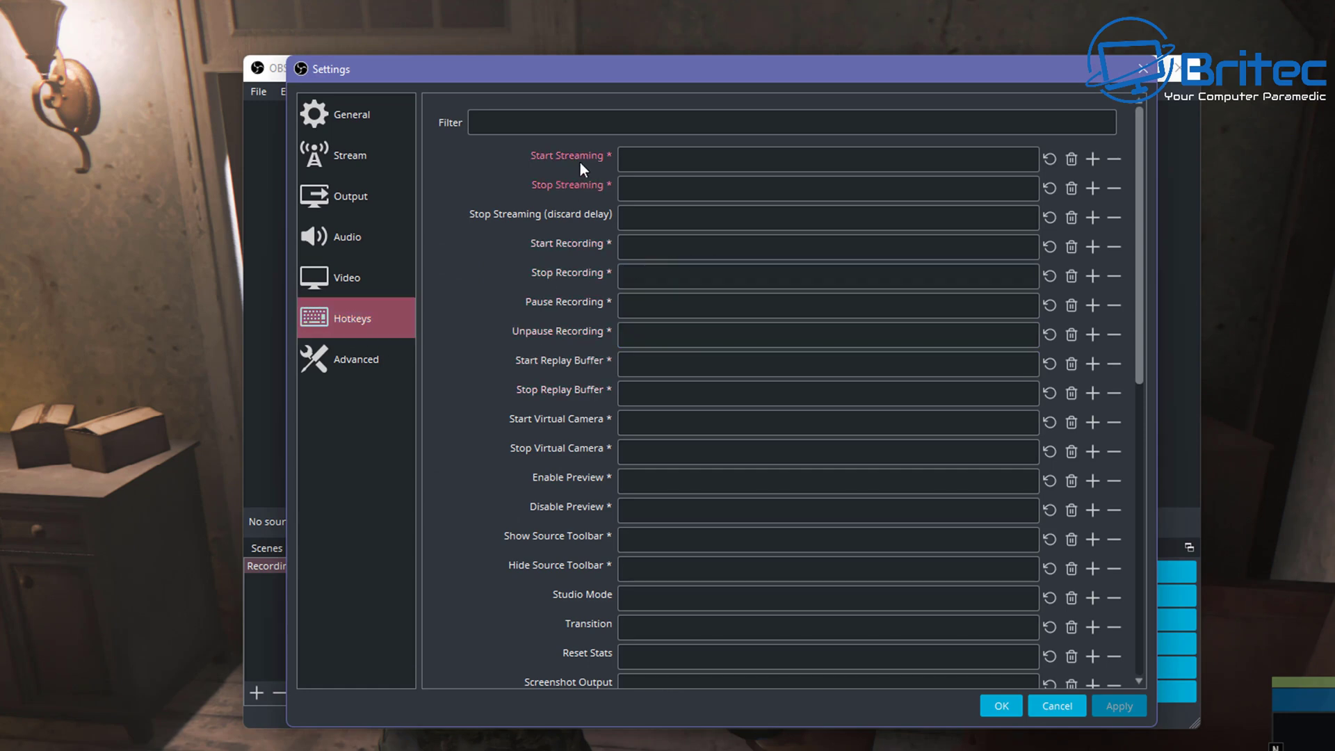
mouse_move(570, 261)
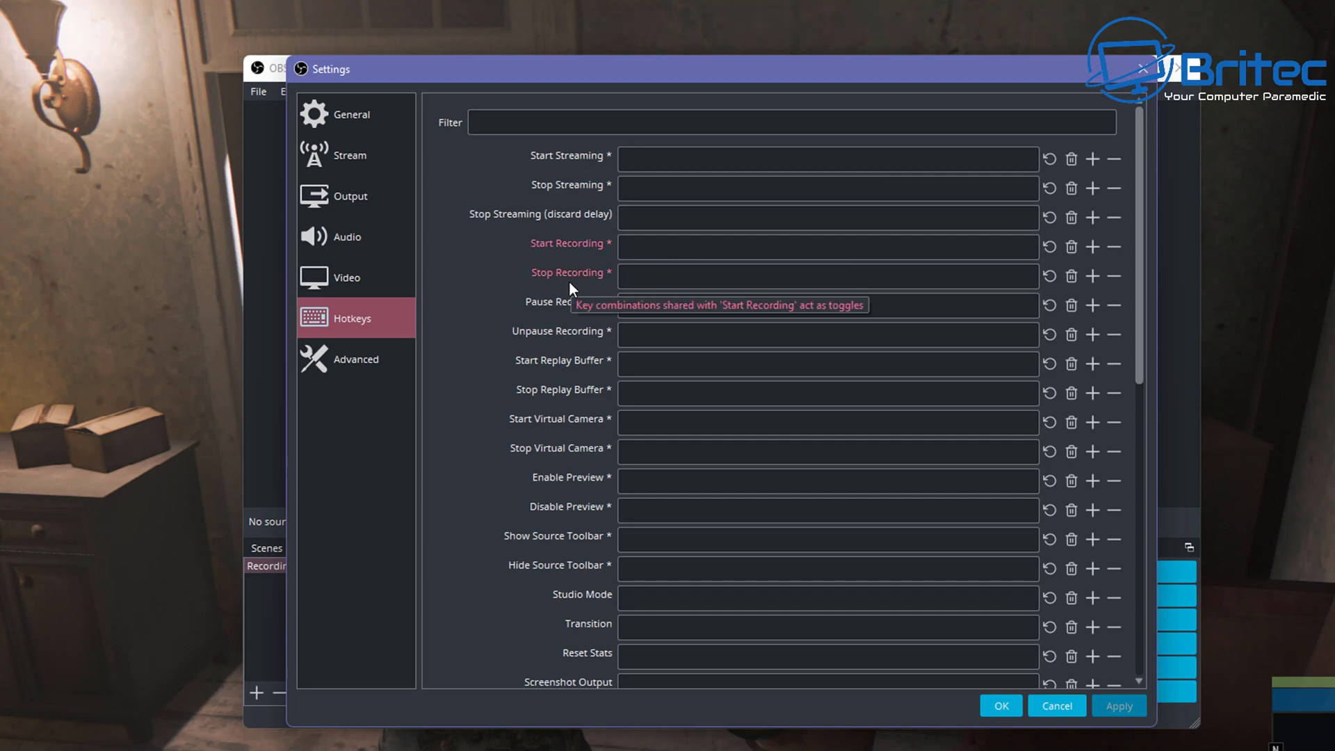
left_click(652, 246)
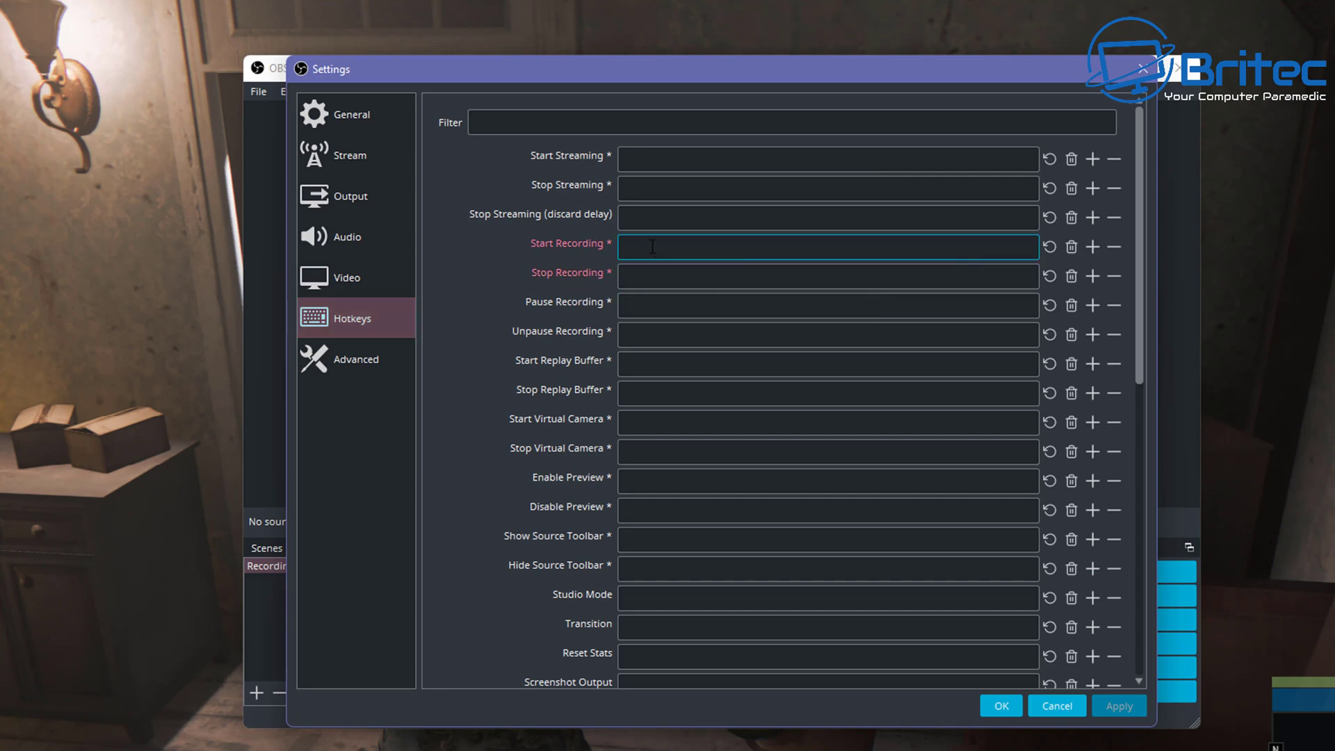
key("ctrl")
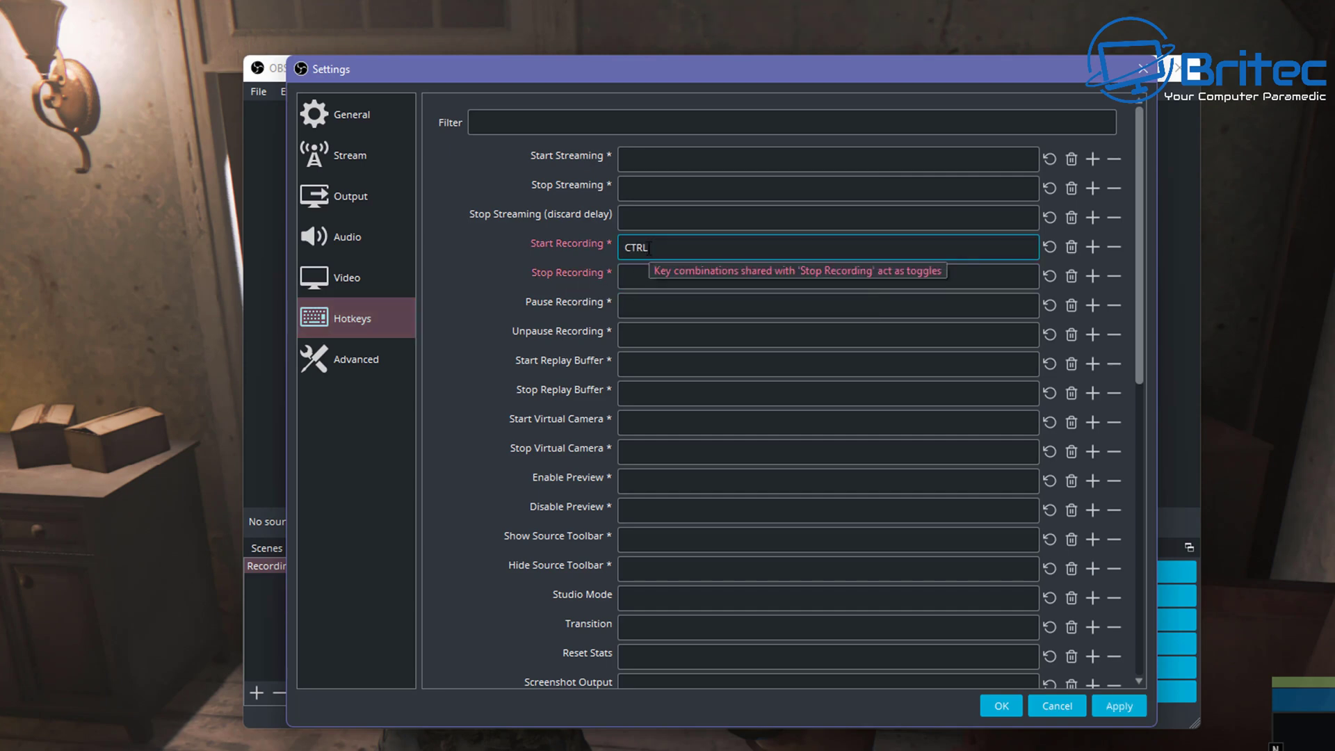
key("ctrl+shift")
key("ctrl+shift+r")
Step: Set the Stop Recording hotkey to CTRL + SHIFT + S and save the settings
left_click(655, 285)
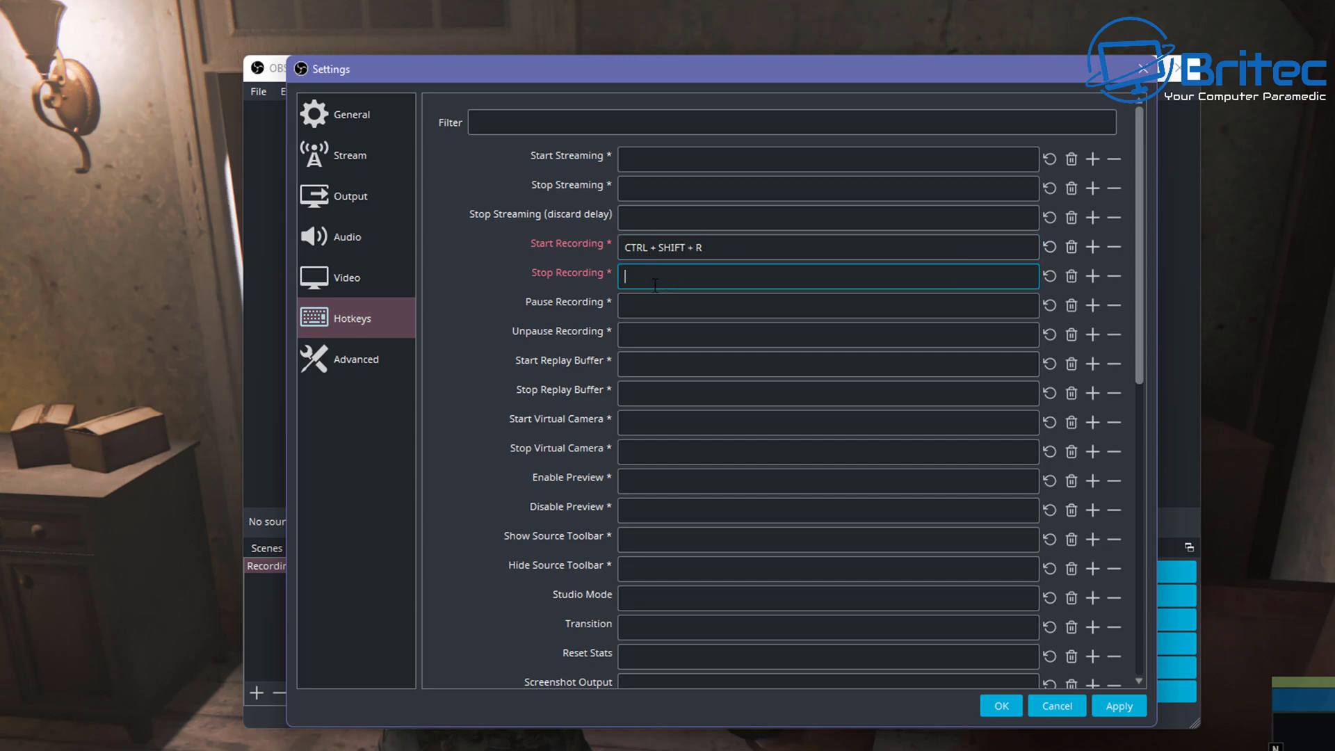
key("ctrl")
key("ctrl+shift")
key("ctrl+shift+s")
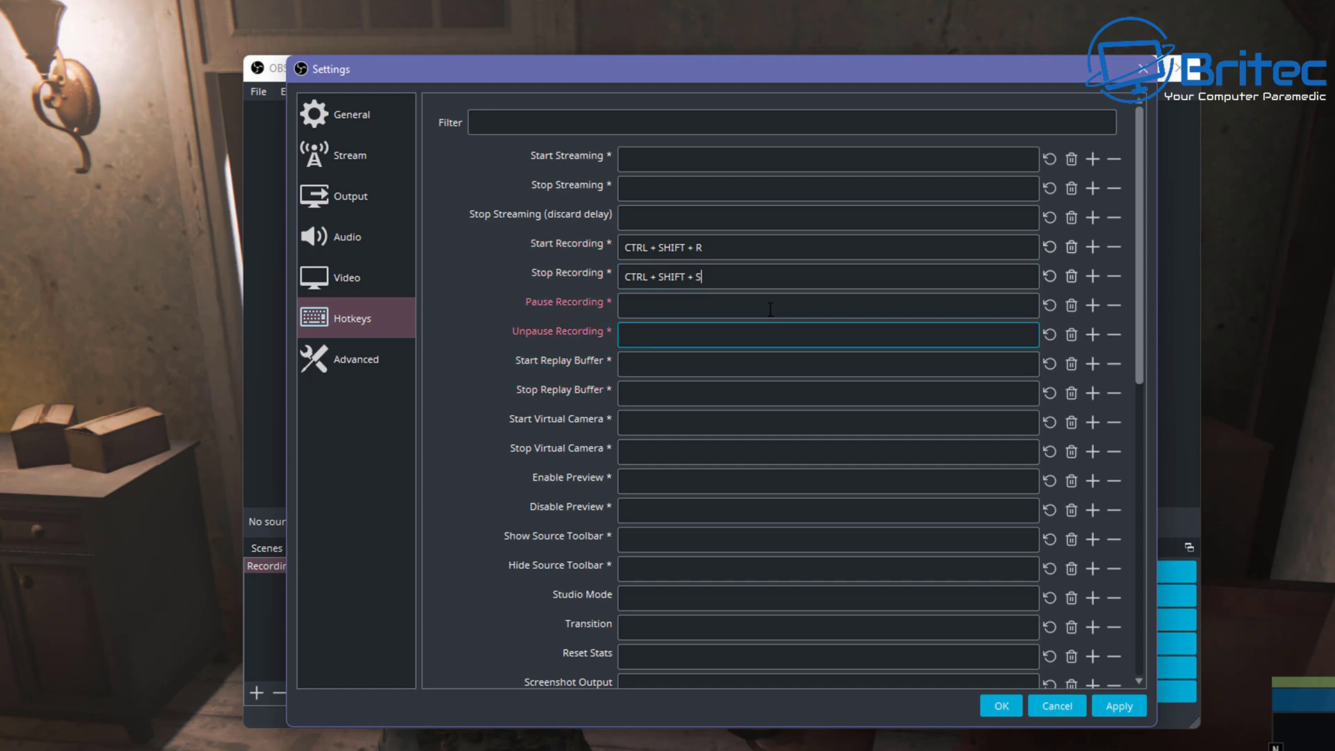
left_click(696, 249)
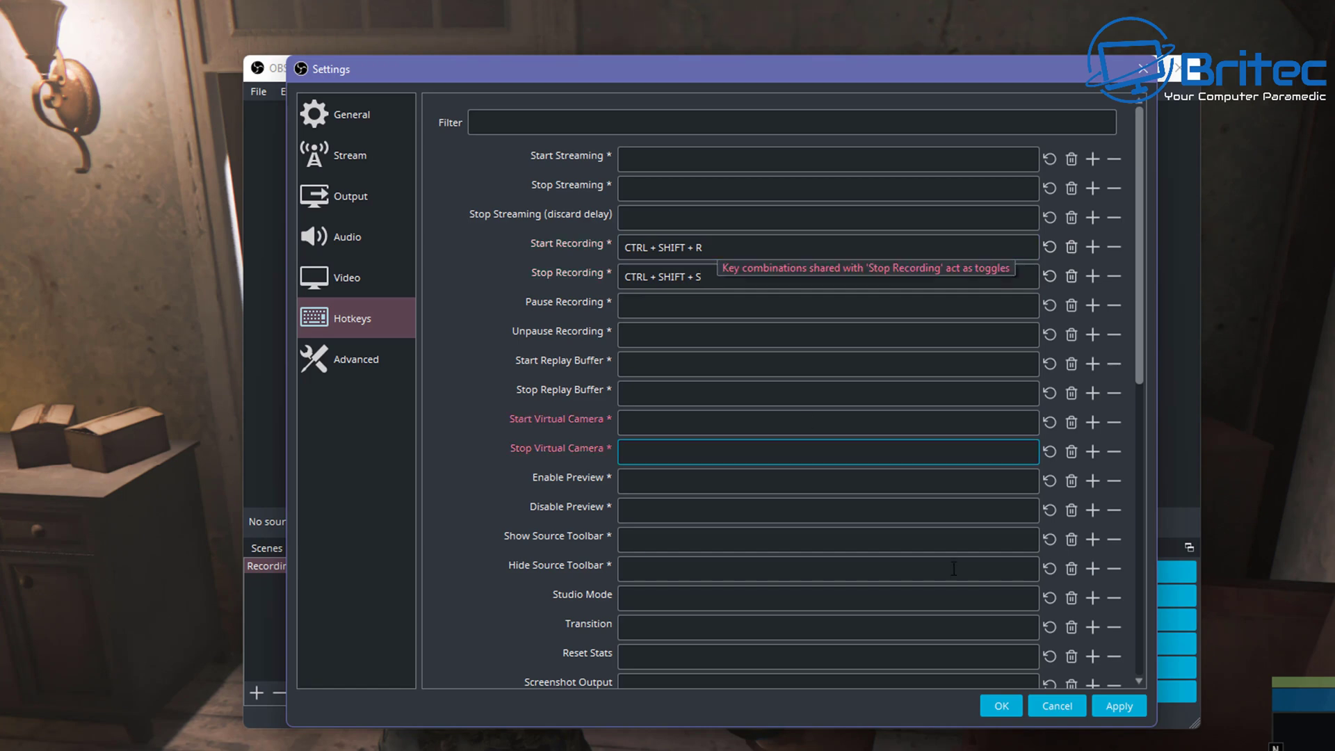
left_click(1006, 704)
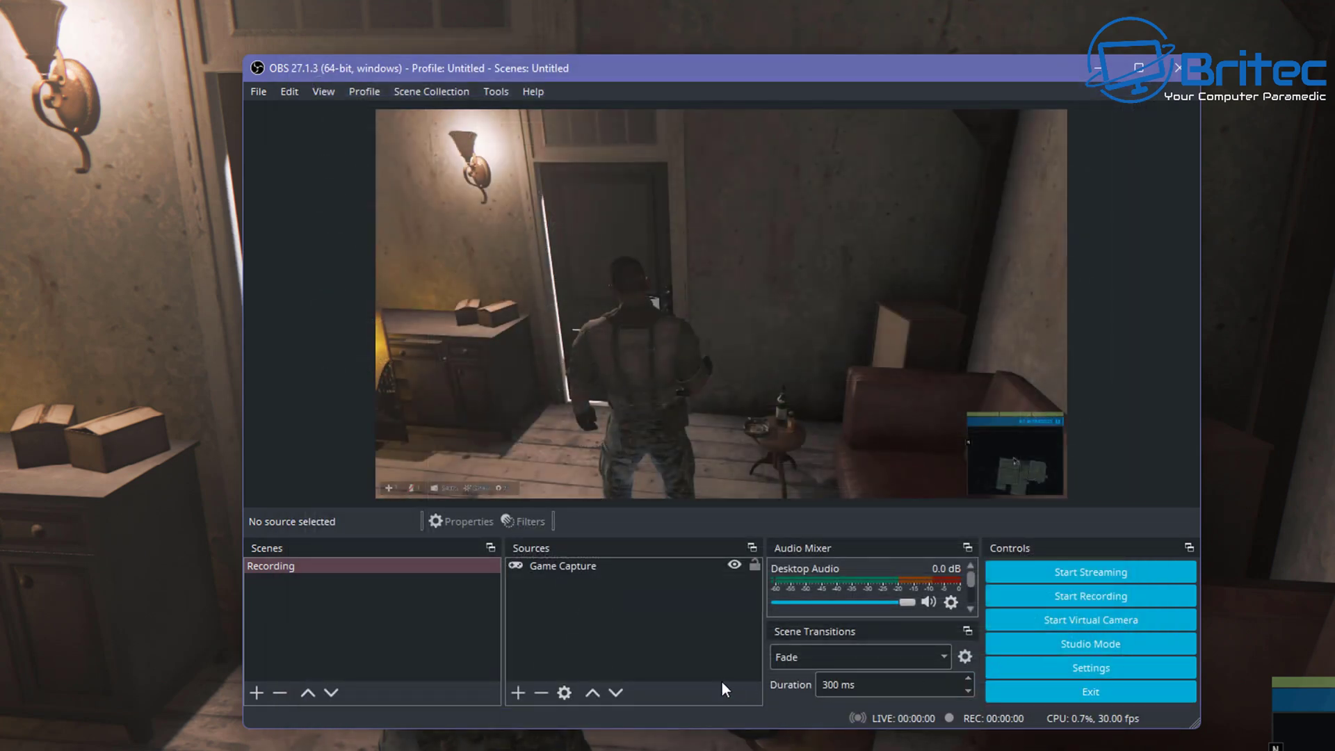
Step: Start and stop a short test recording, saving it as an MKV file
key("F9")
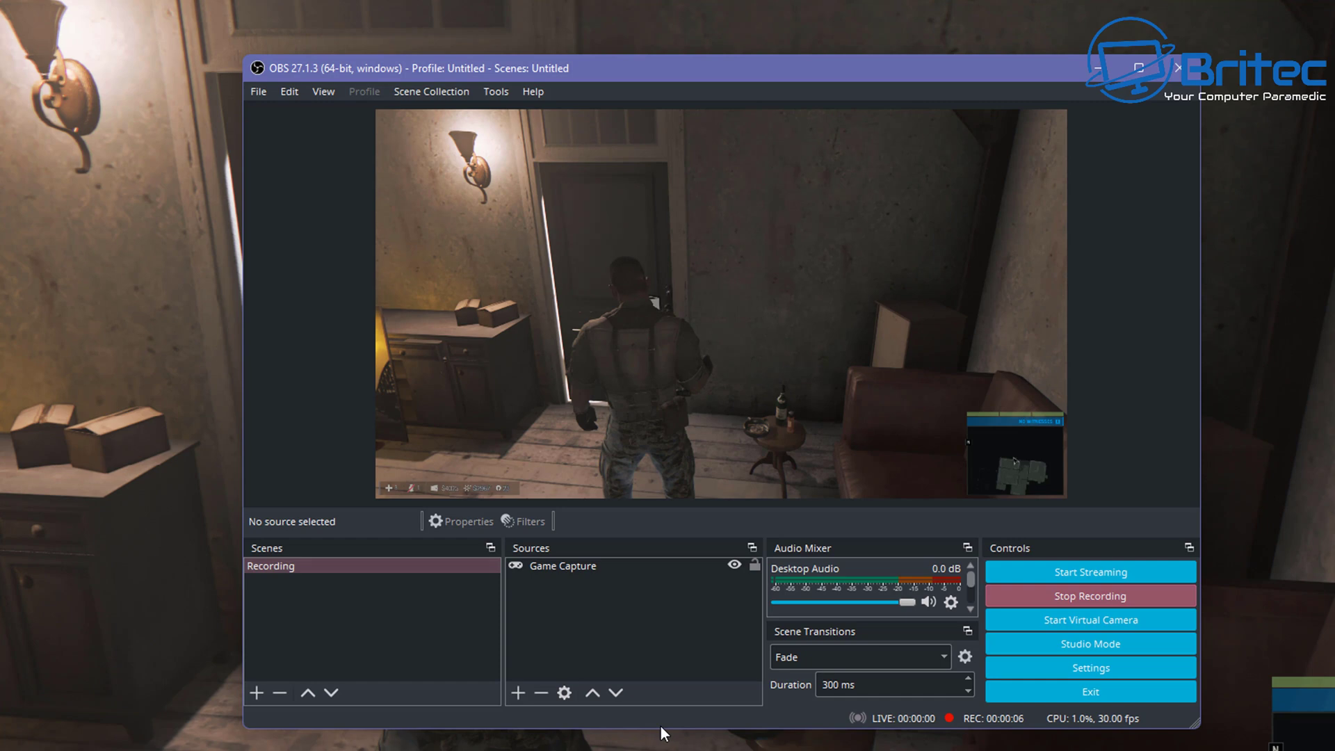
key("F10")
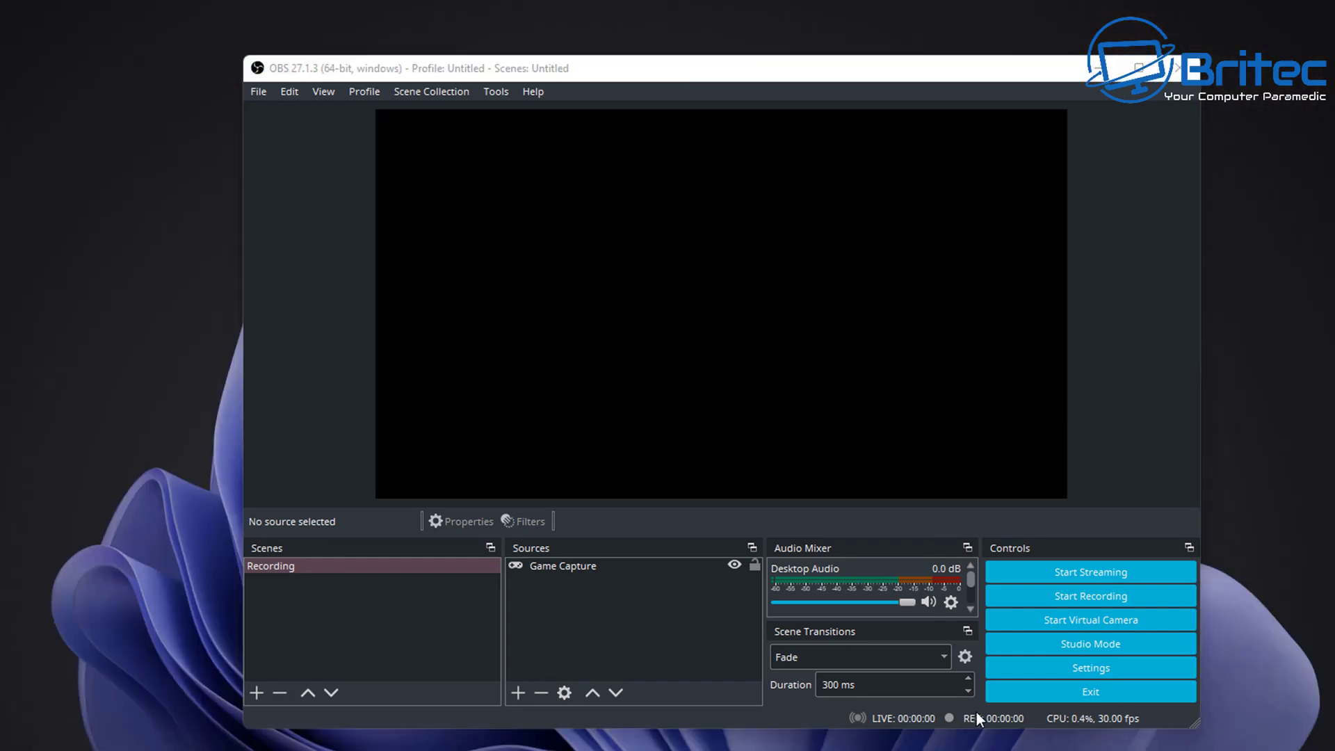
Step: Open the Audio page of OBS Settings, left at 48 kHz stereo
left_click(1083, 668)
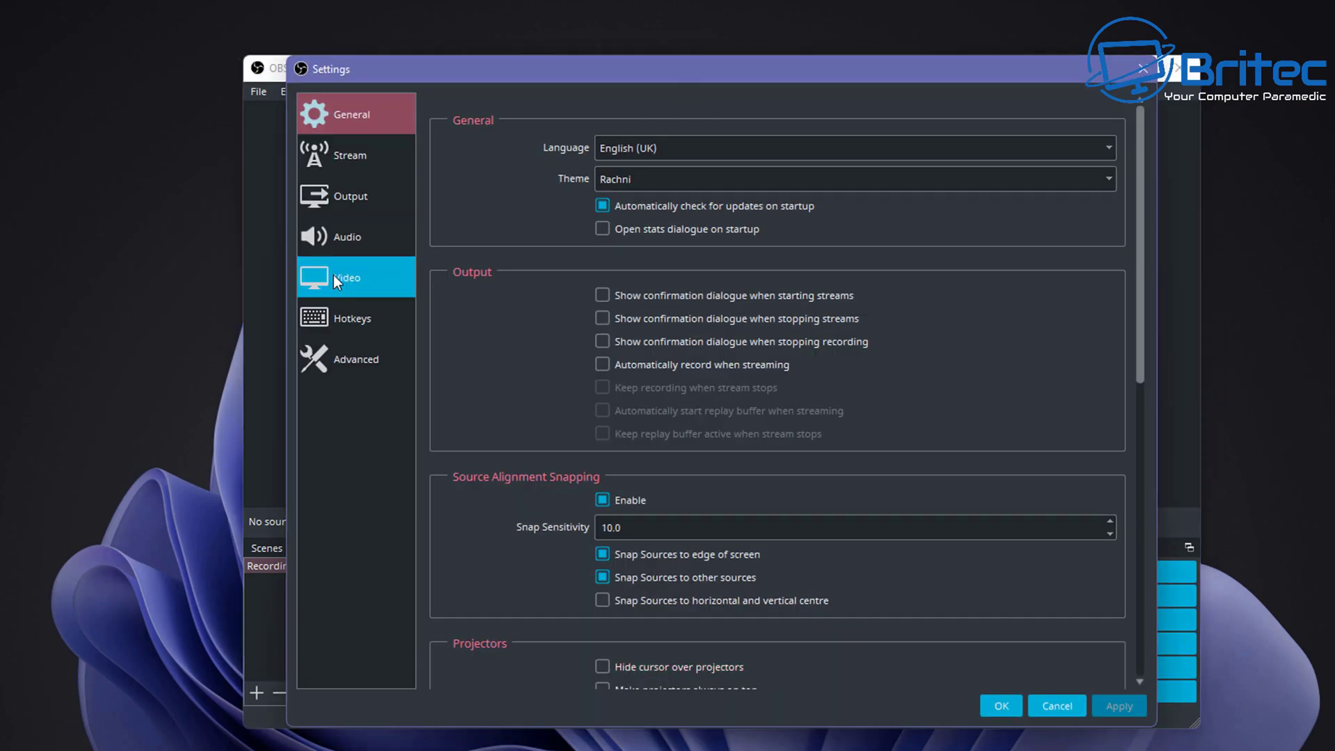
left_click(336, 239)
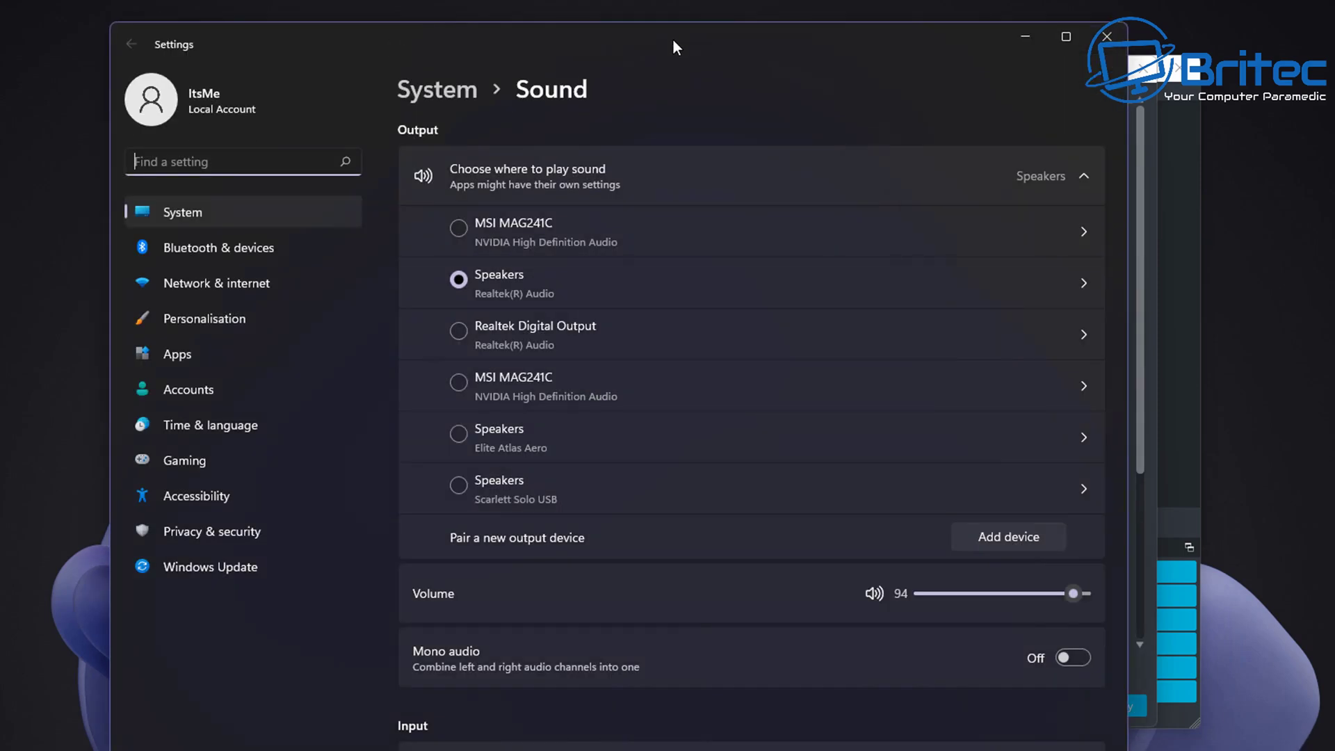
Step: Open the classic Sound dialog via More sound settings on the System > Sound page
left_click_drag(673, 47, 737, 23)
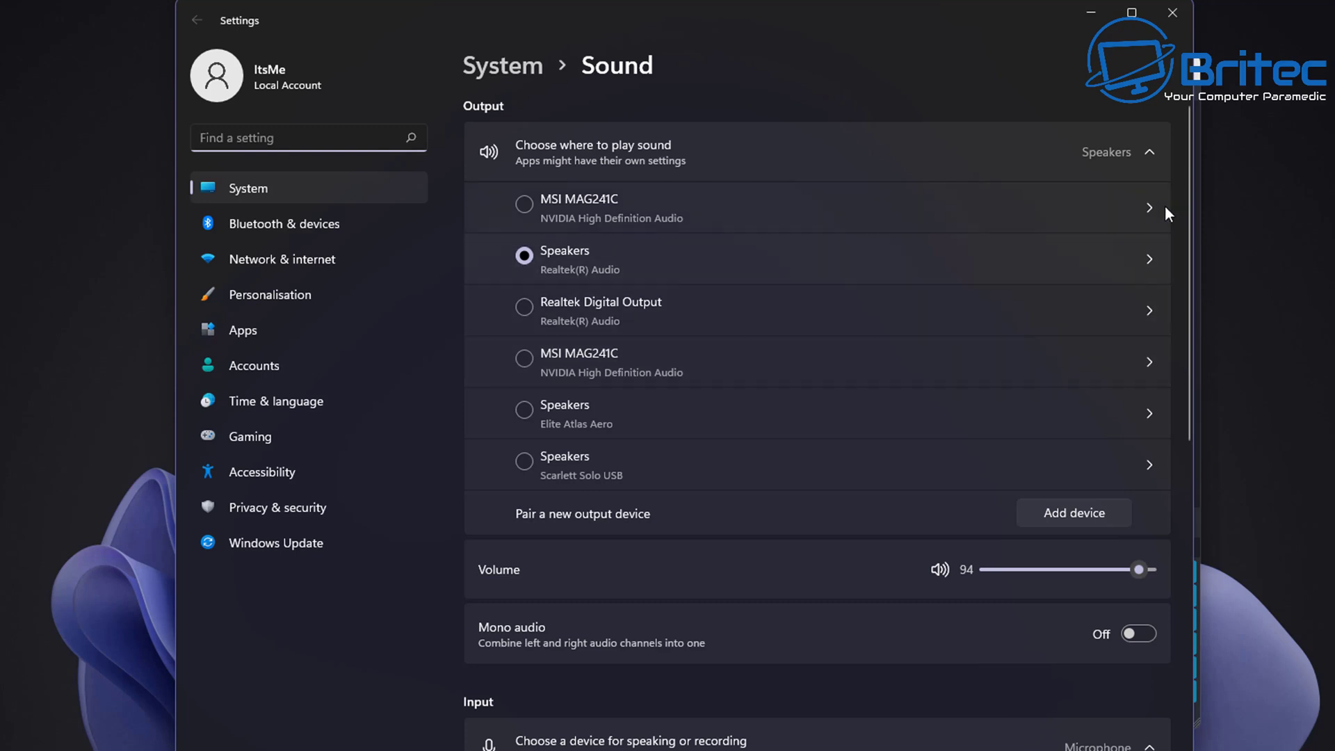
left_click_drag(1191, 150, 1195, 479)
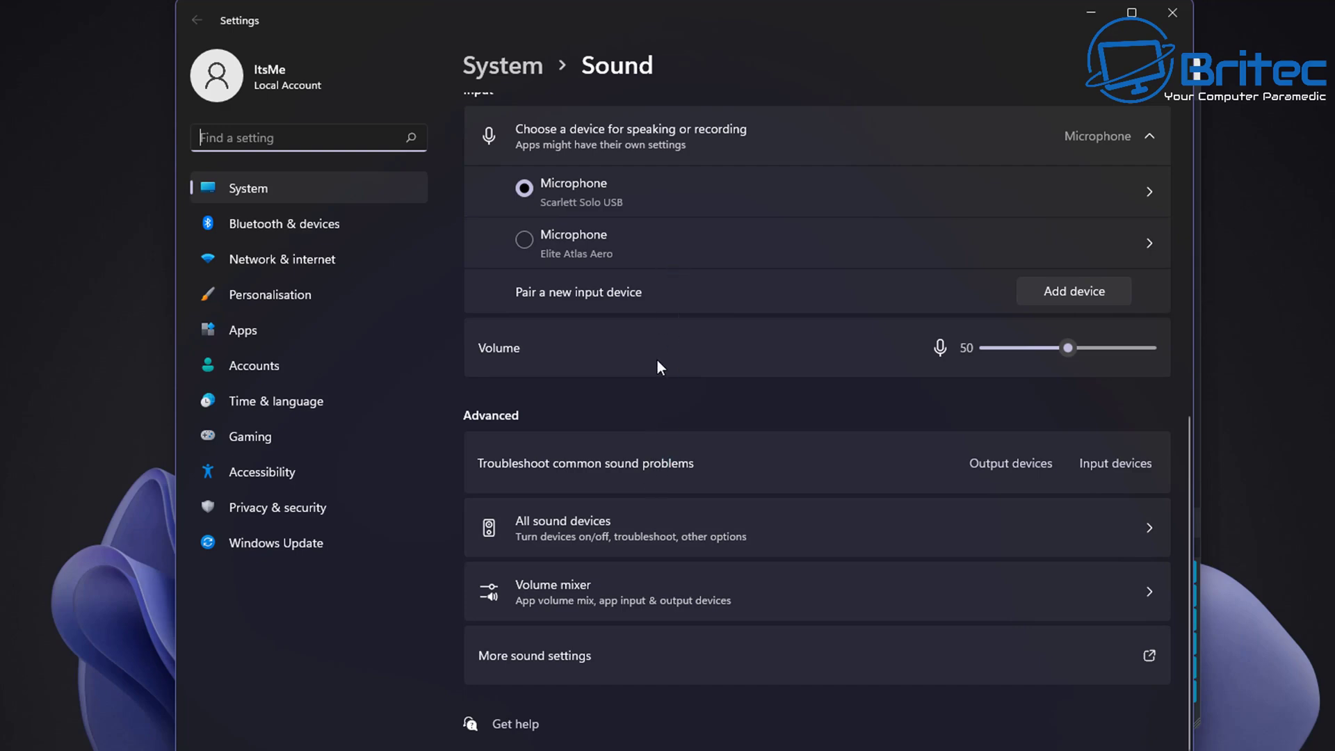
left_click(607, 662)
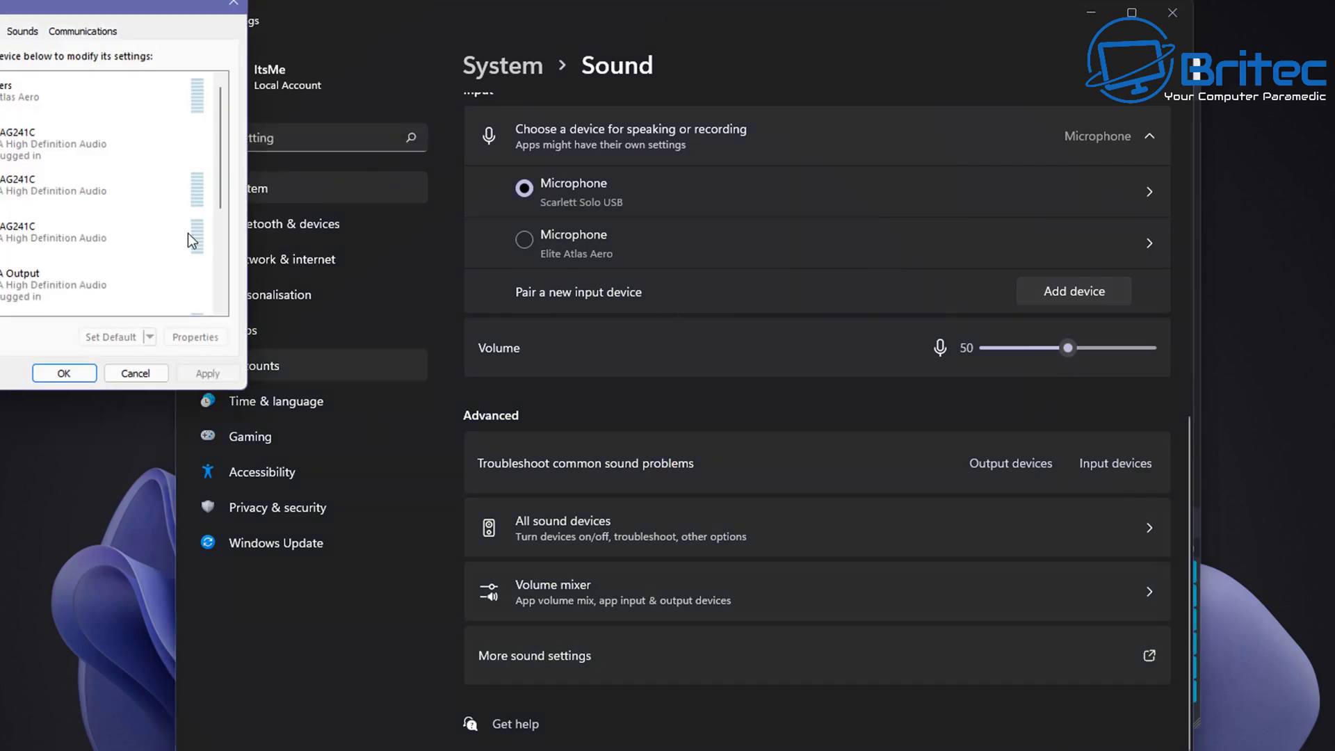
Step: Check the default format of the Scarlett Solo USB and Elite Atlas Aero microphones
left_click_drag(47, 10, 692, 211)
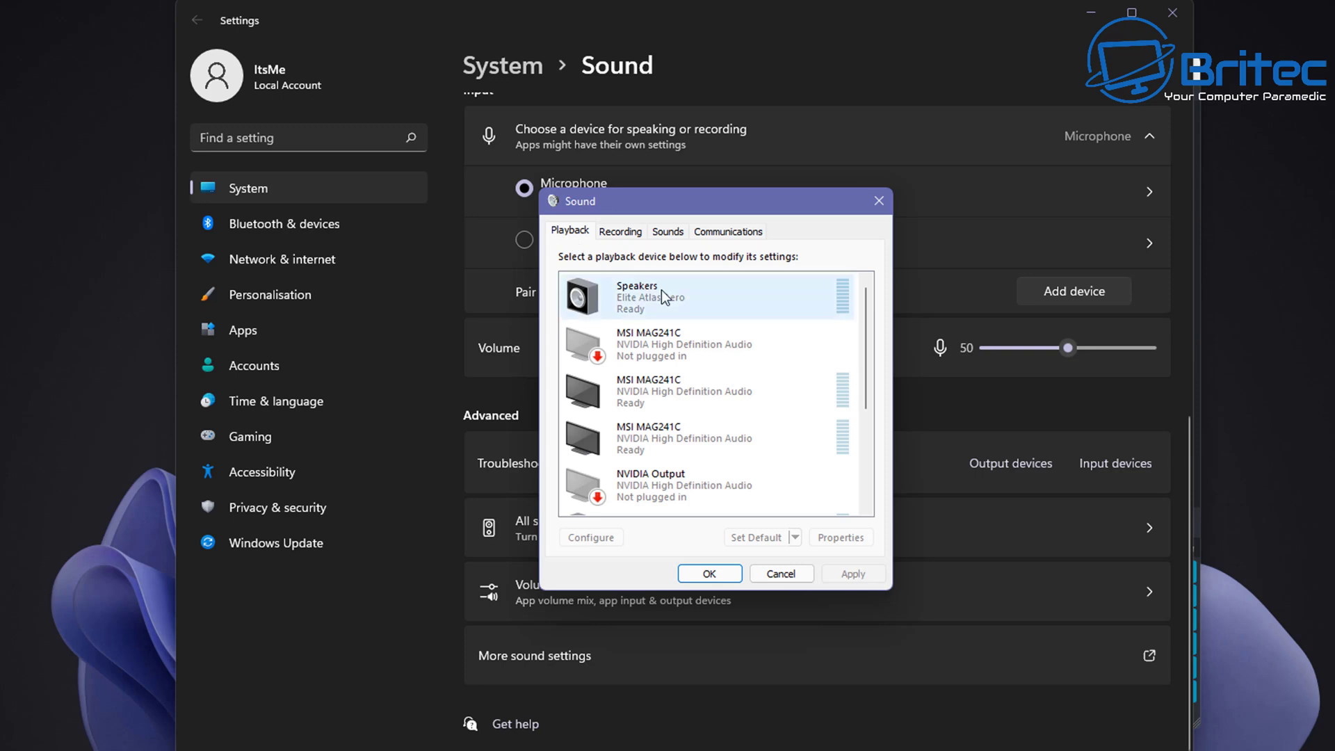
left_click(623, 232)
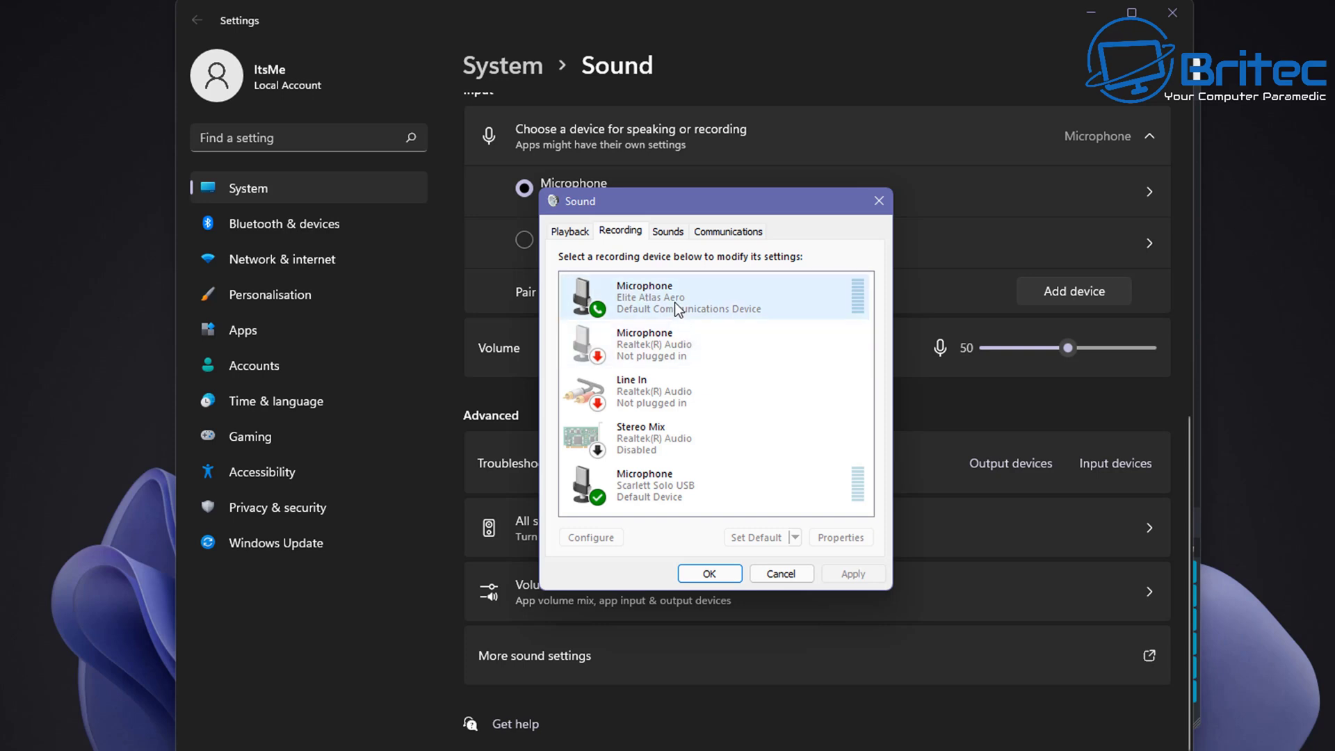
left_click(658, 485)
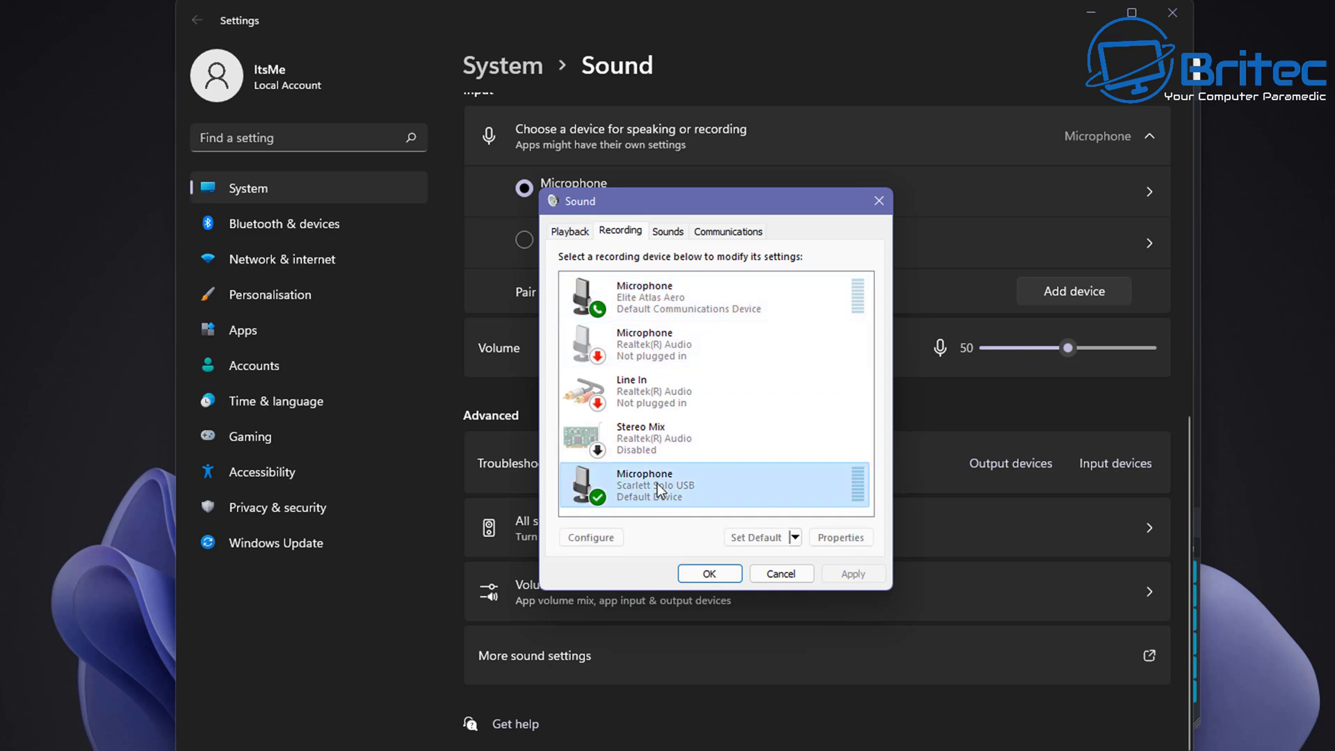
left_click(848, 537)
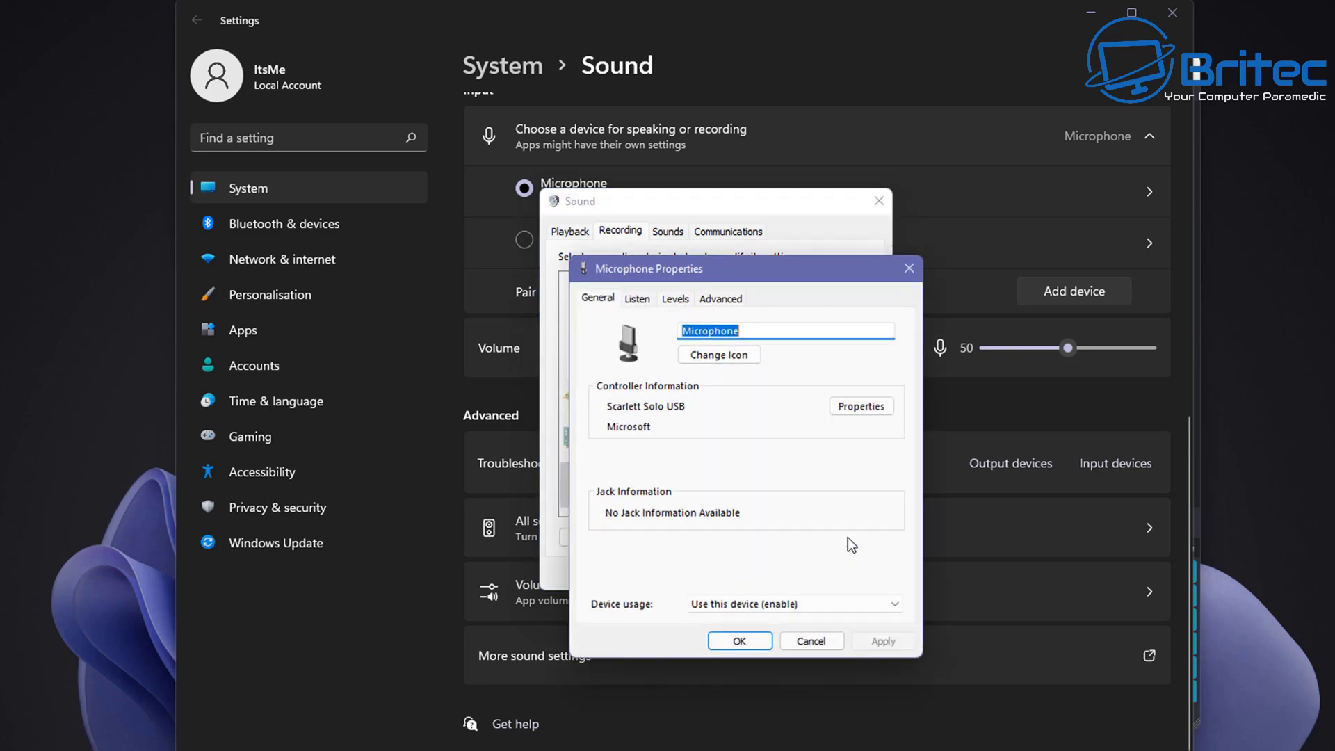
left_click_drag(777, 270, 748, 202)
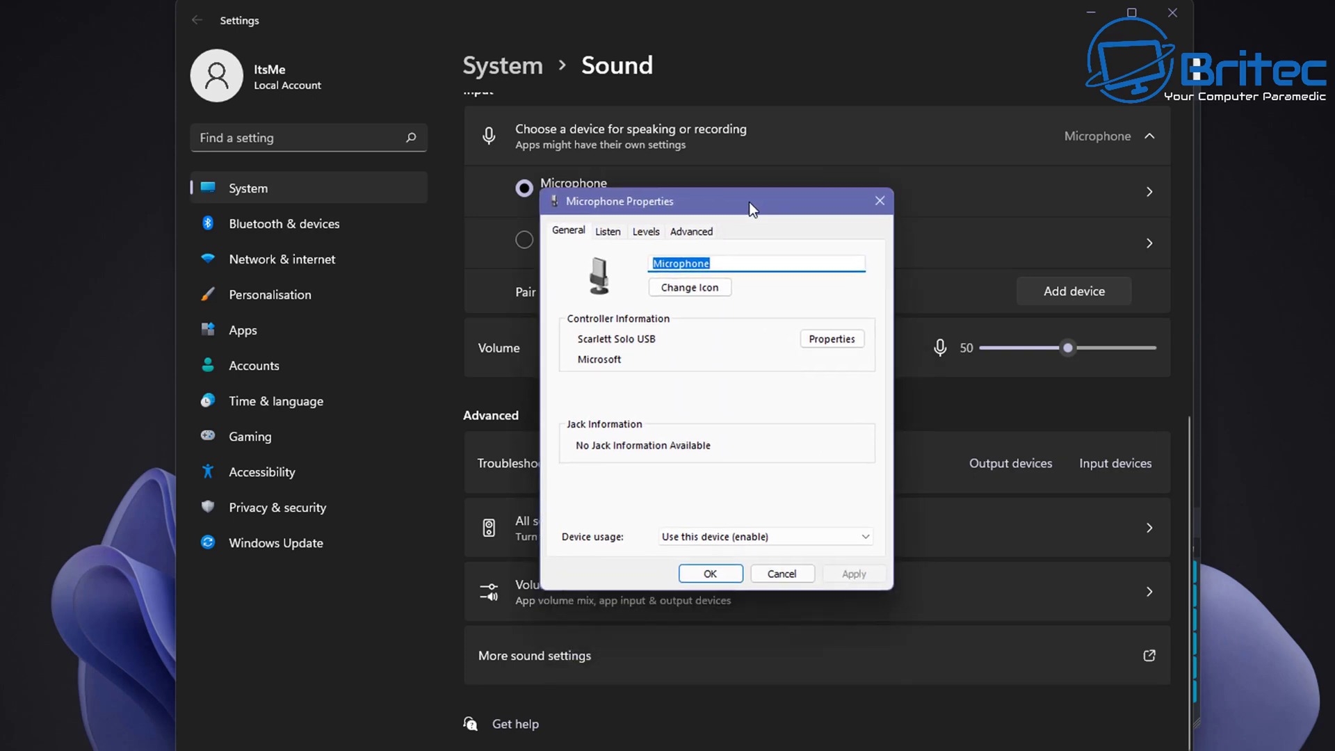
left_click(681, 228)
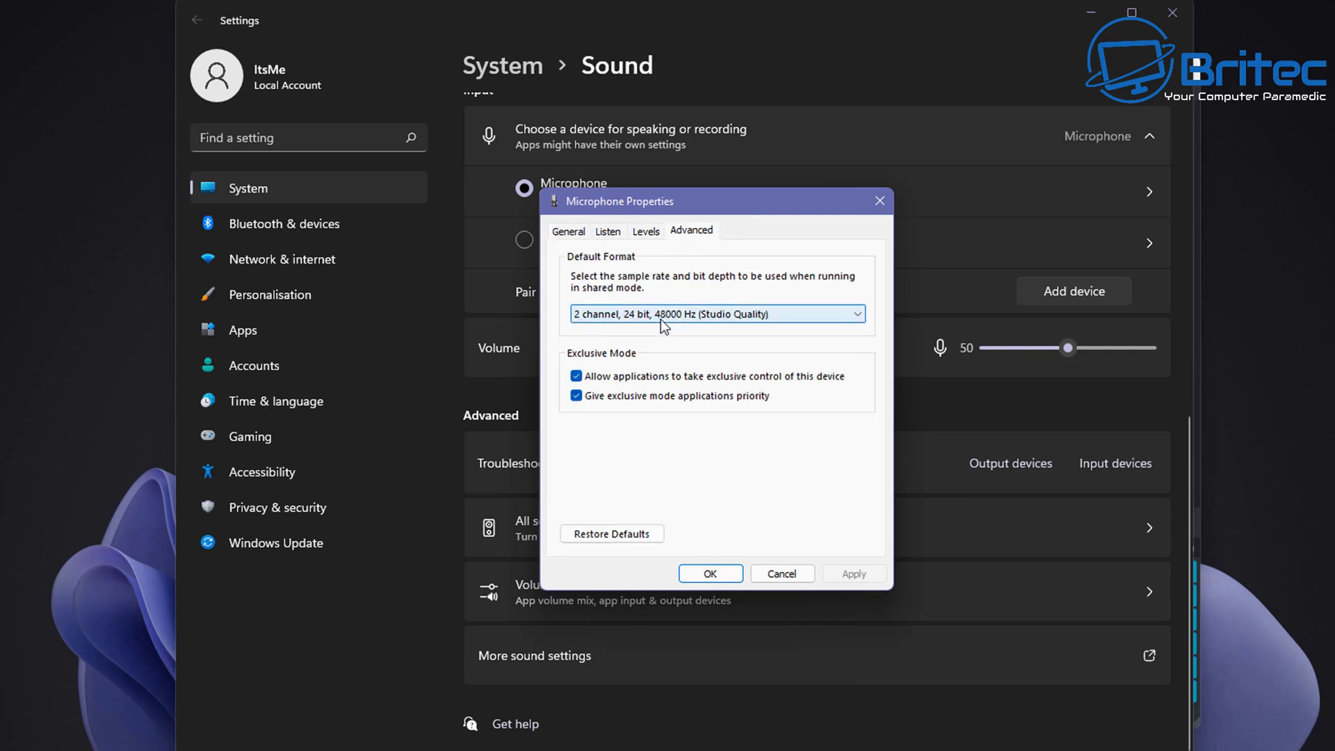
left_click(881, 200)
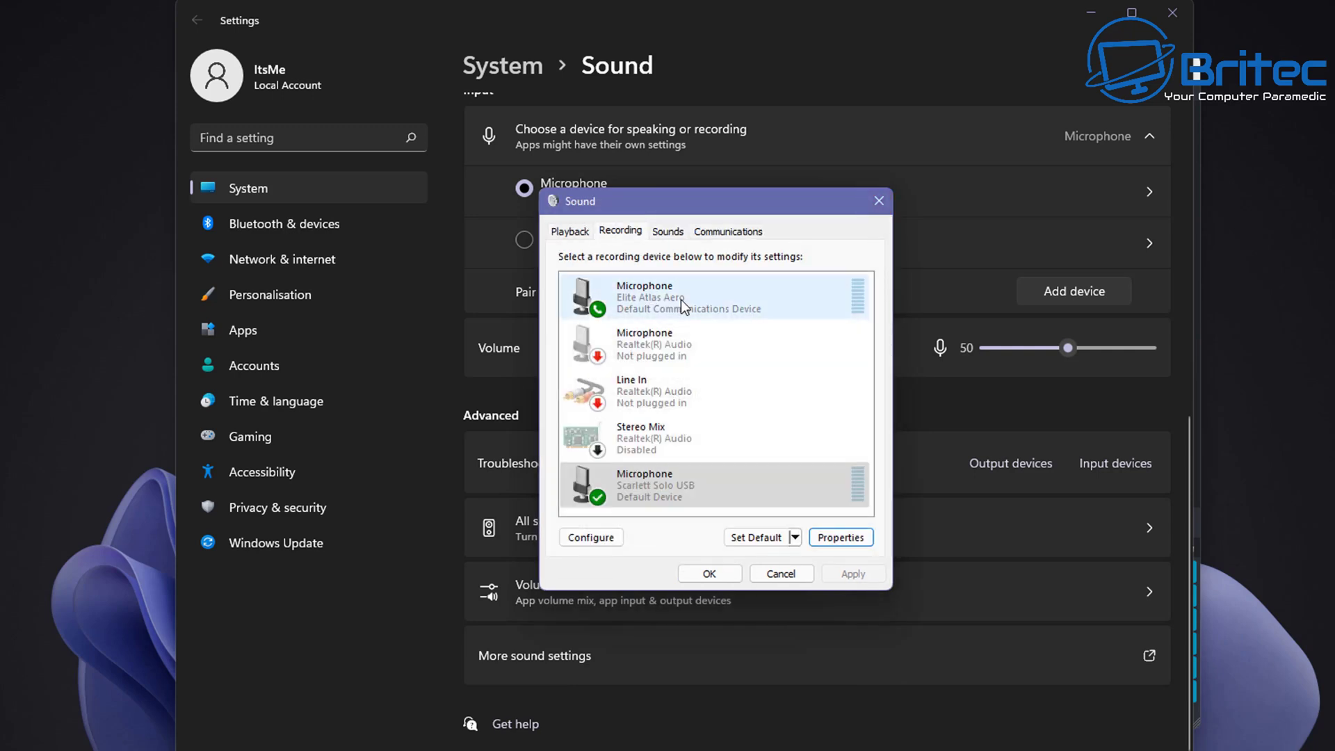
left_click(681, 299)
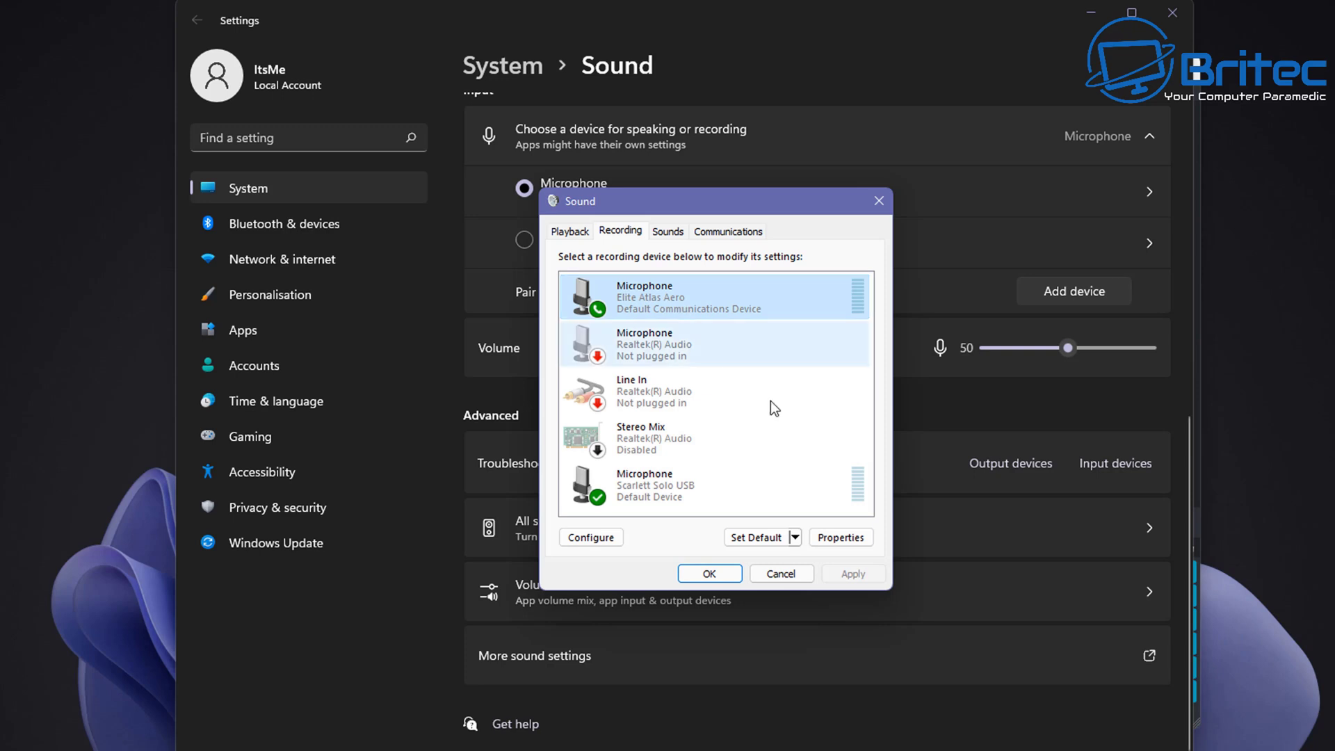
left_click(849, 536)
left_click_drag(794, 274, 769, 202)
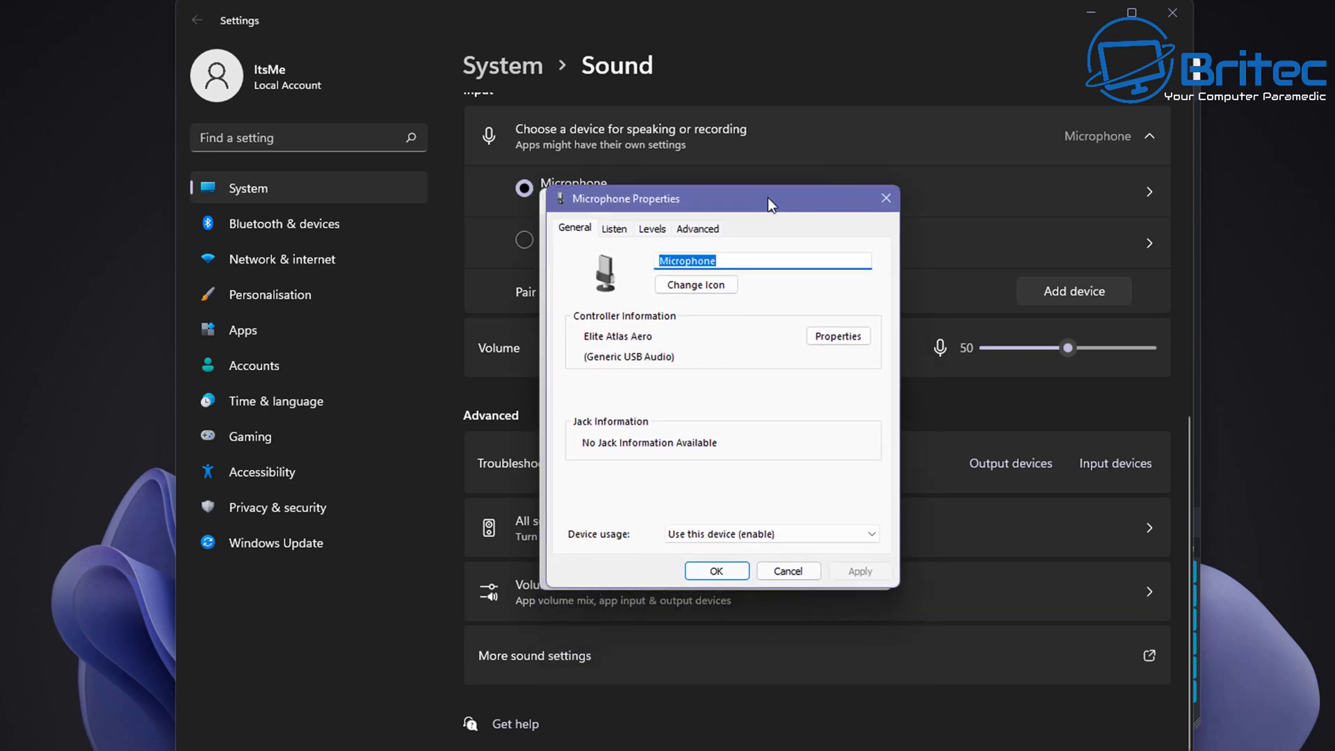
left_click(699, 231)
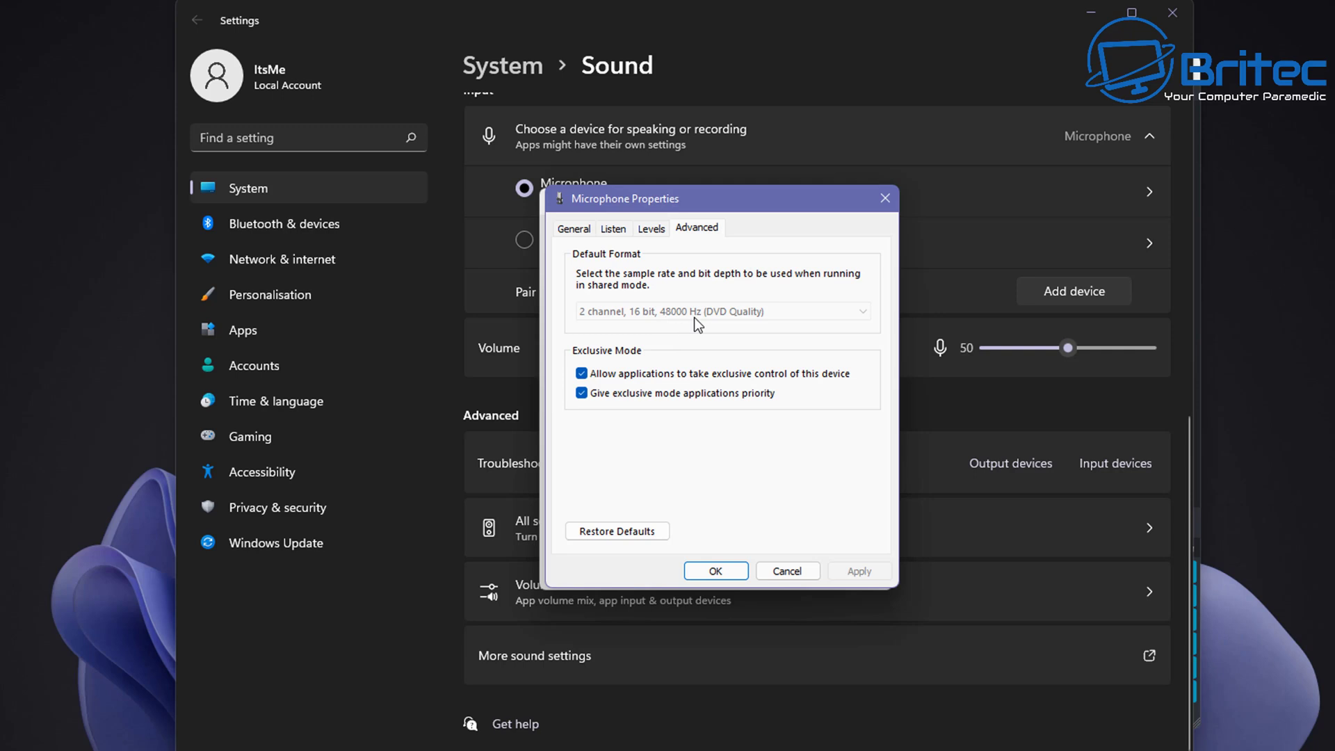
left_click(883, 200)
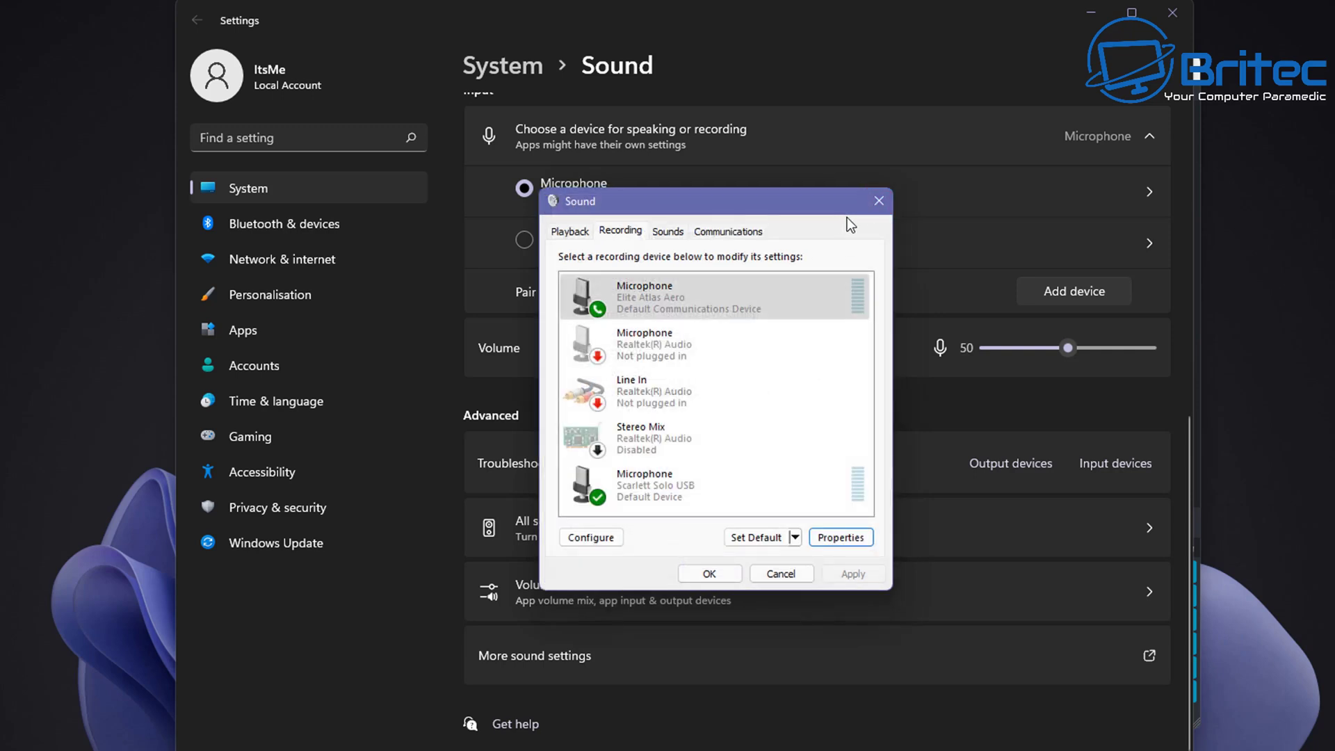
Step: Check the Elite Atlas Aero and Realtek speakers run at 24 bit, 48000 Hz, then close Sound
left_click(849, 217)
double_click(722, 299)
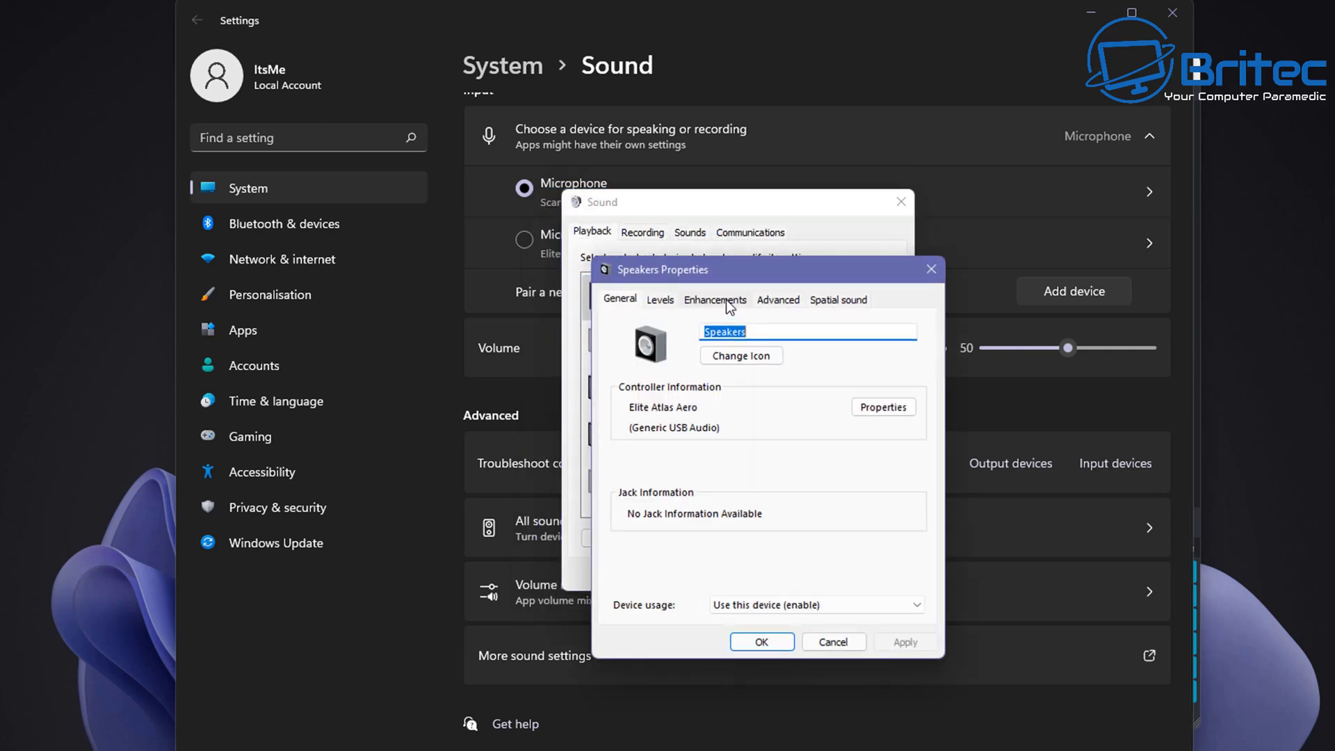
left_click_drag(799, 265, 774, 195)
left_click(741, 235)
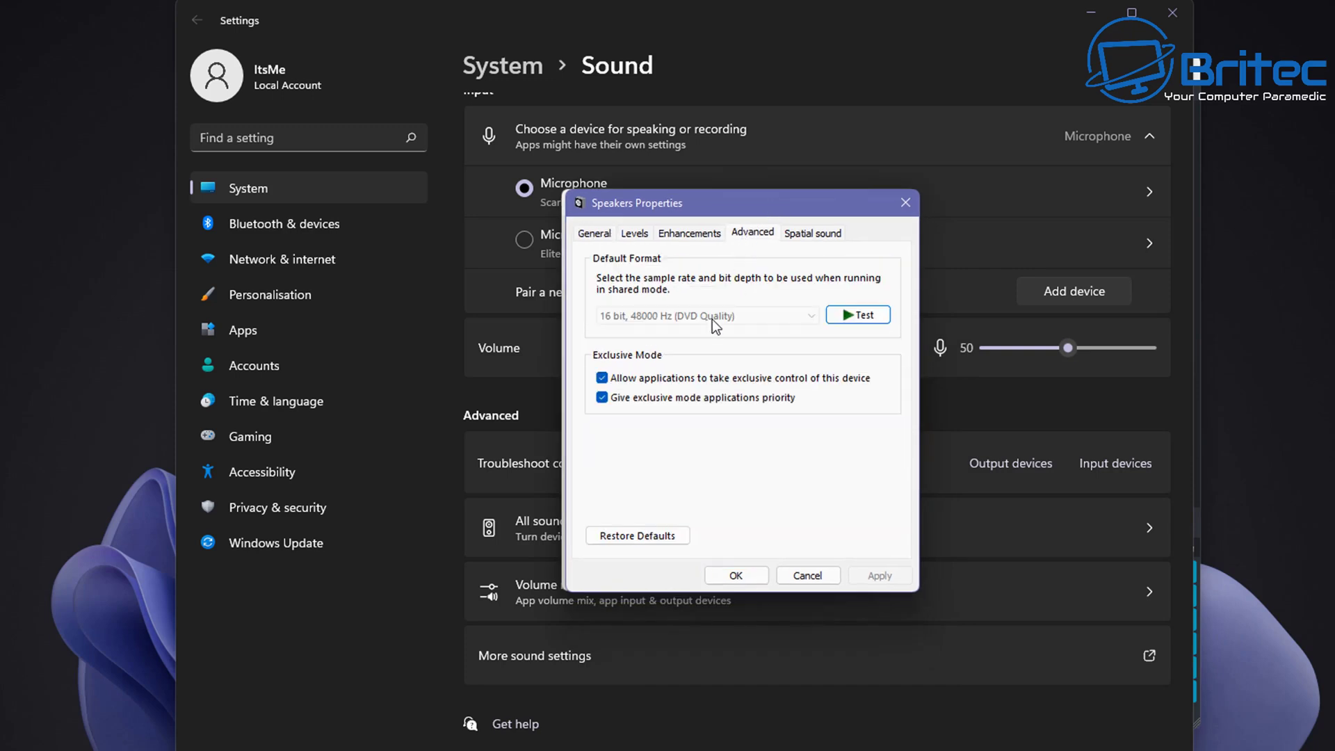
left_click(911, 200)
scroll(712, 384, "down", 1)
scroll(712, 384, "down", 1)
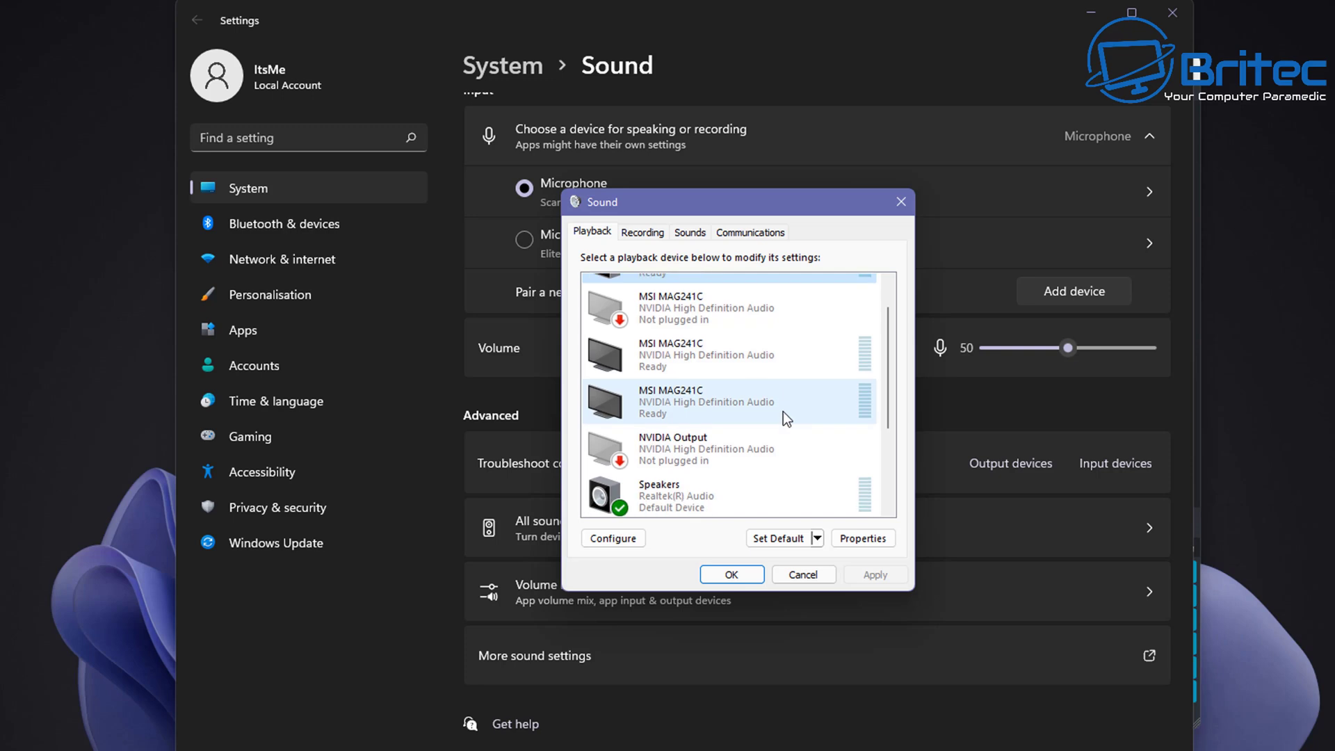
scroll(706, 469, "down", 1)
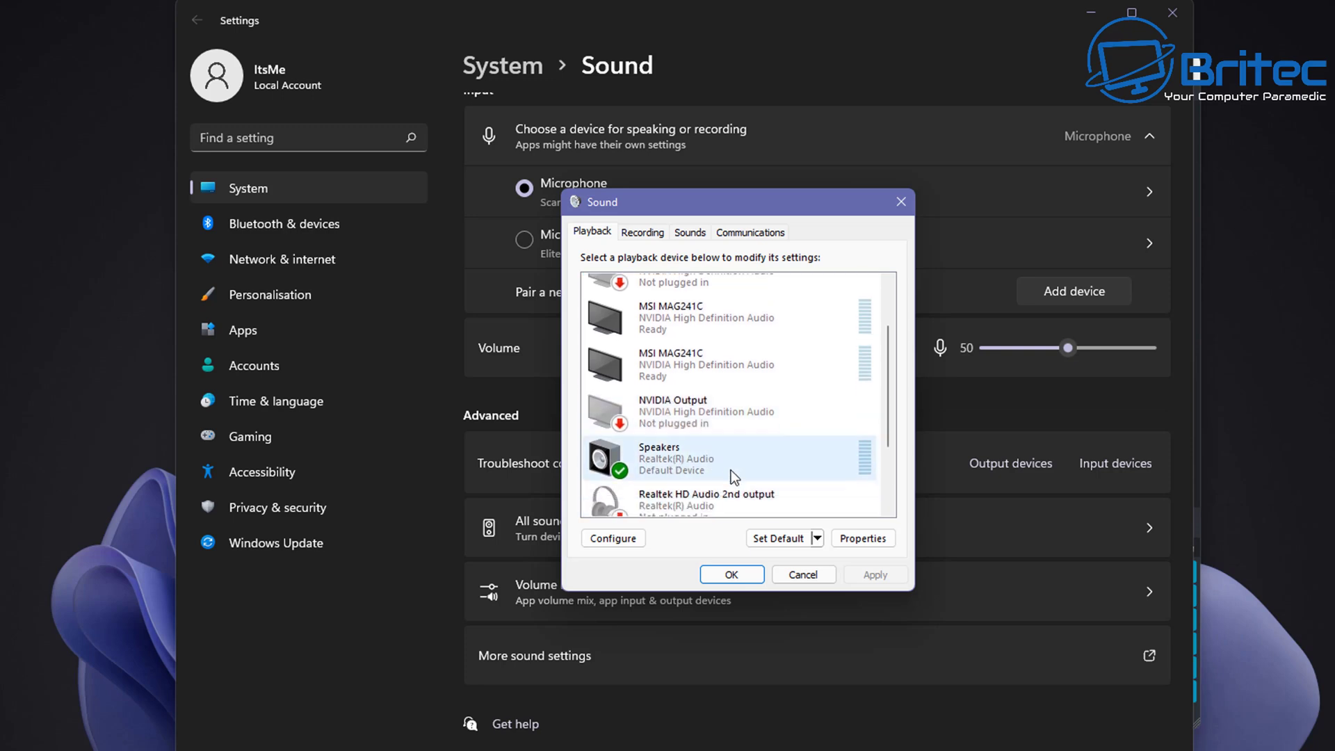
double_click(729, 465)
left_click_drag(790, 268, 764, 202)
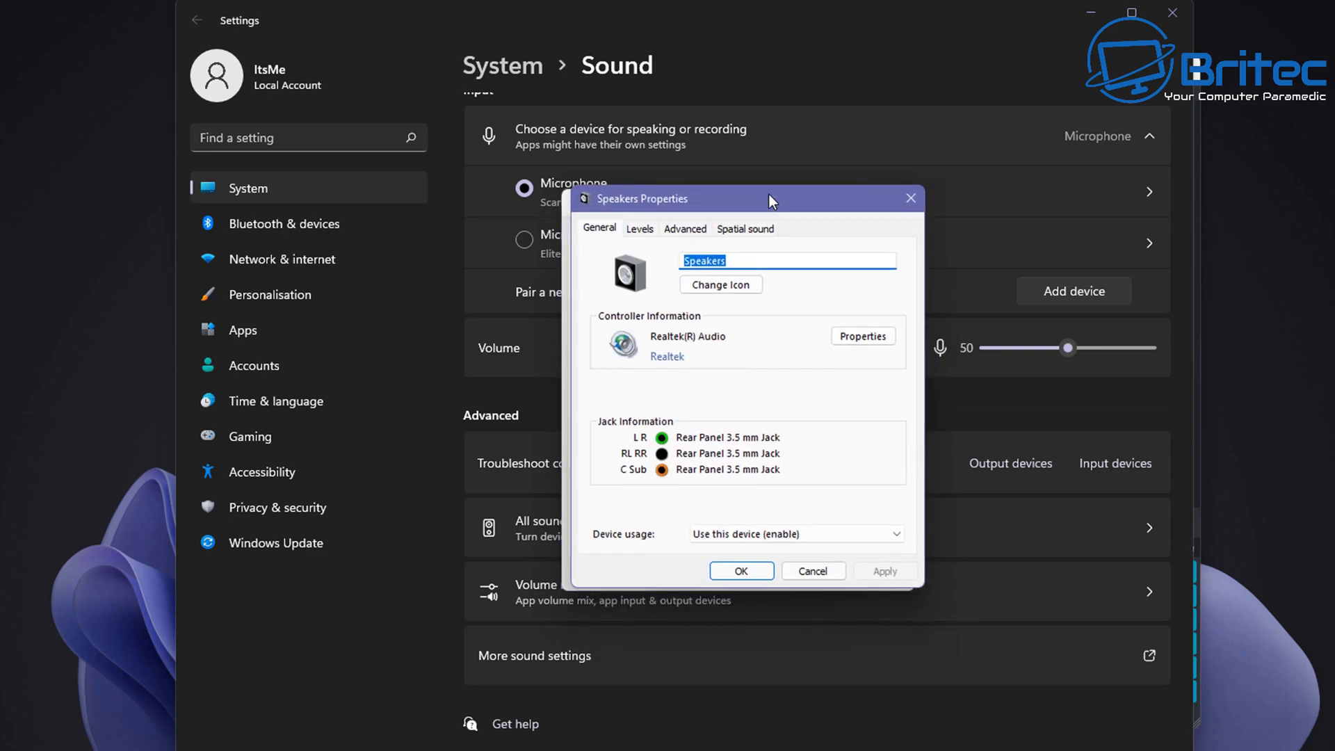
left_click(680, 233)
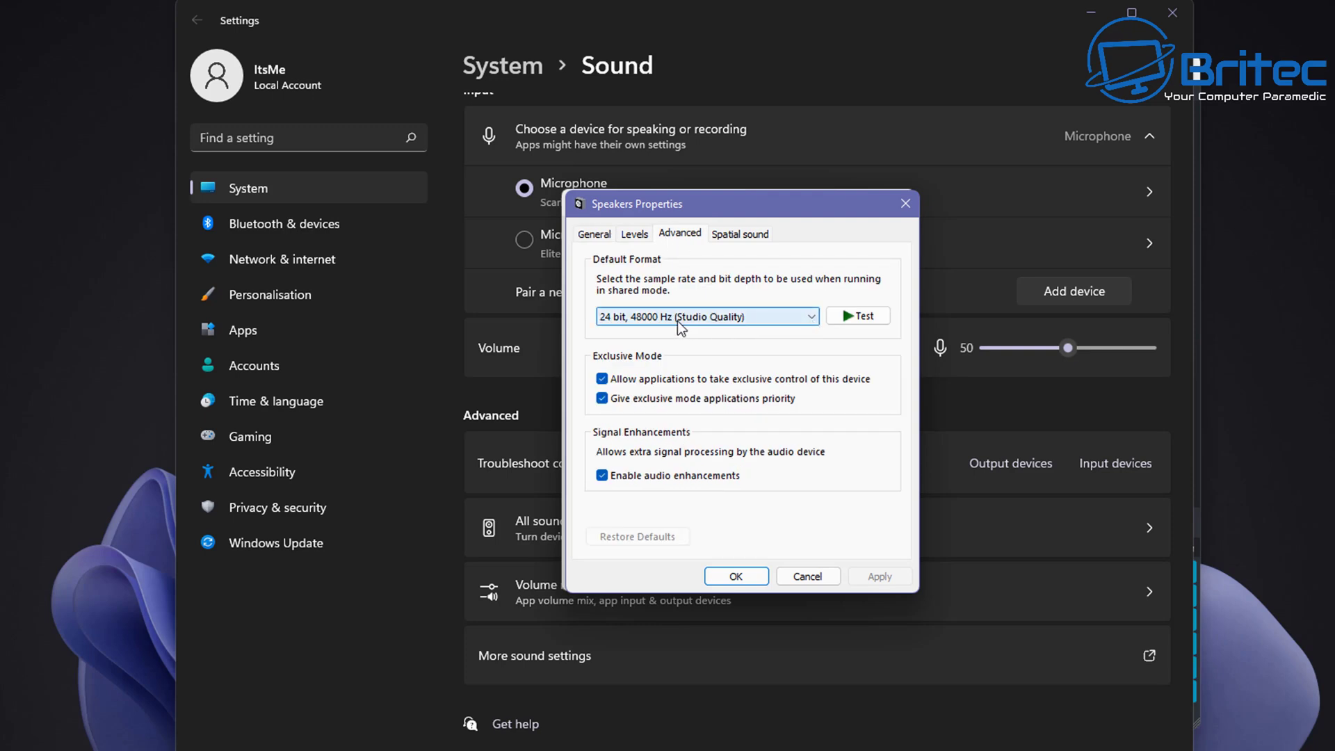
left_click(903, 203)
left_click(903, 201)
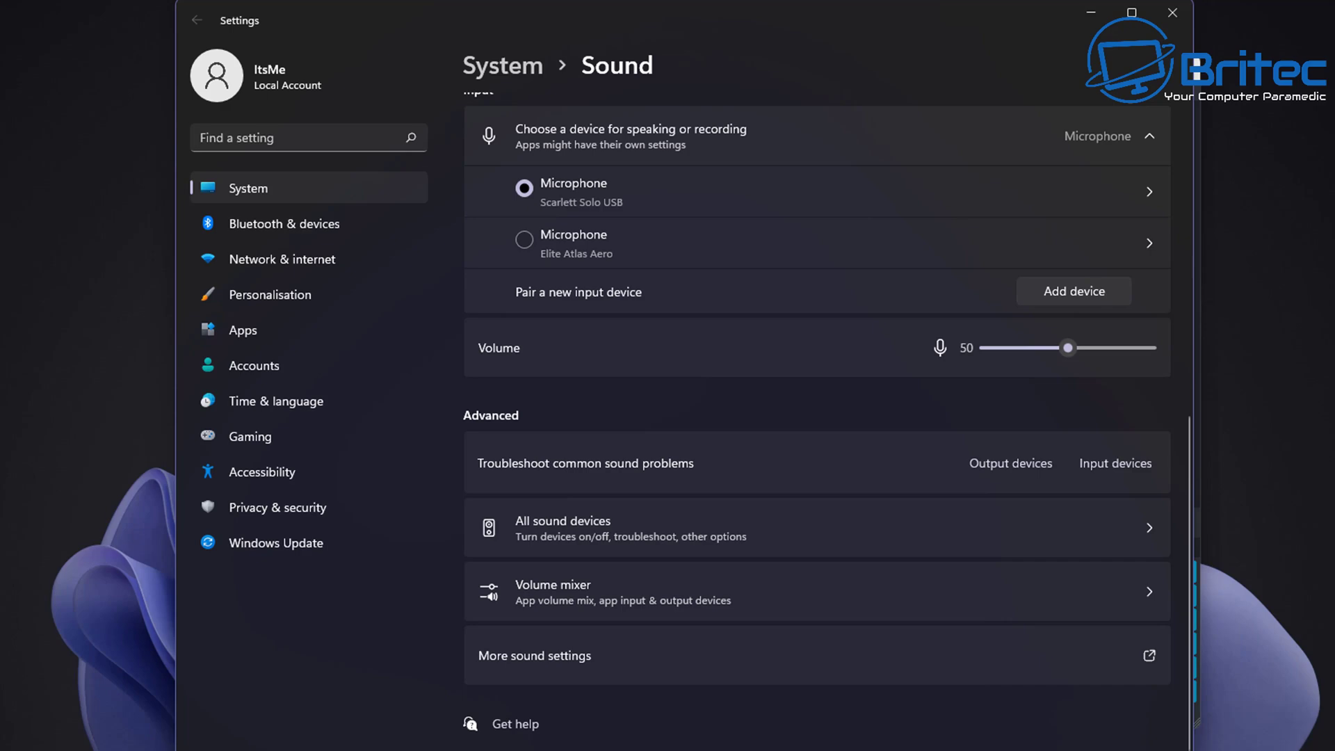
Step: Choose Realtek speakers for Desktop Audio, Scarlett Solo USB mic, Elite Atlas Aero for Desktop Audio 2
left_click(1171, 13)
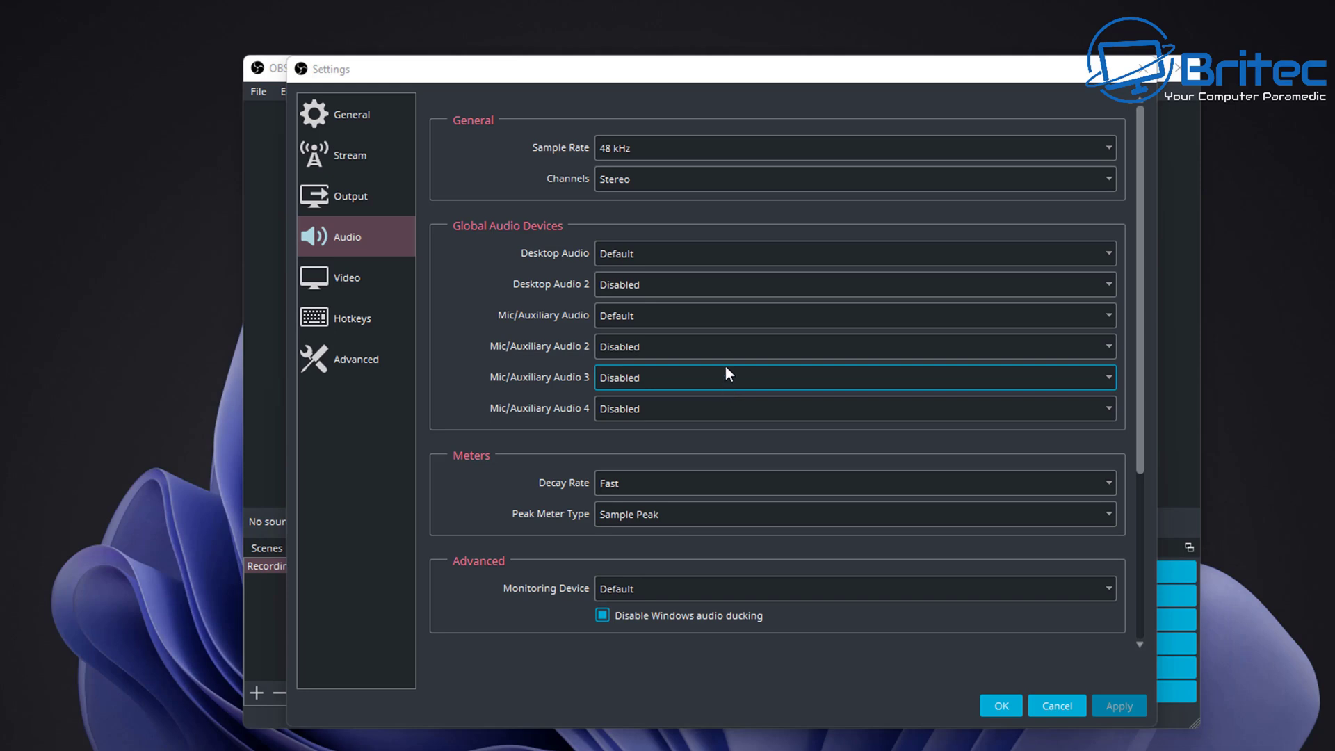
left_click(829, 259)
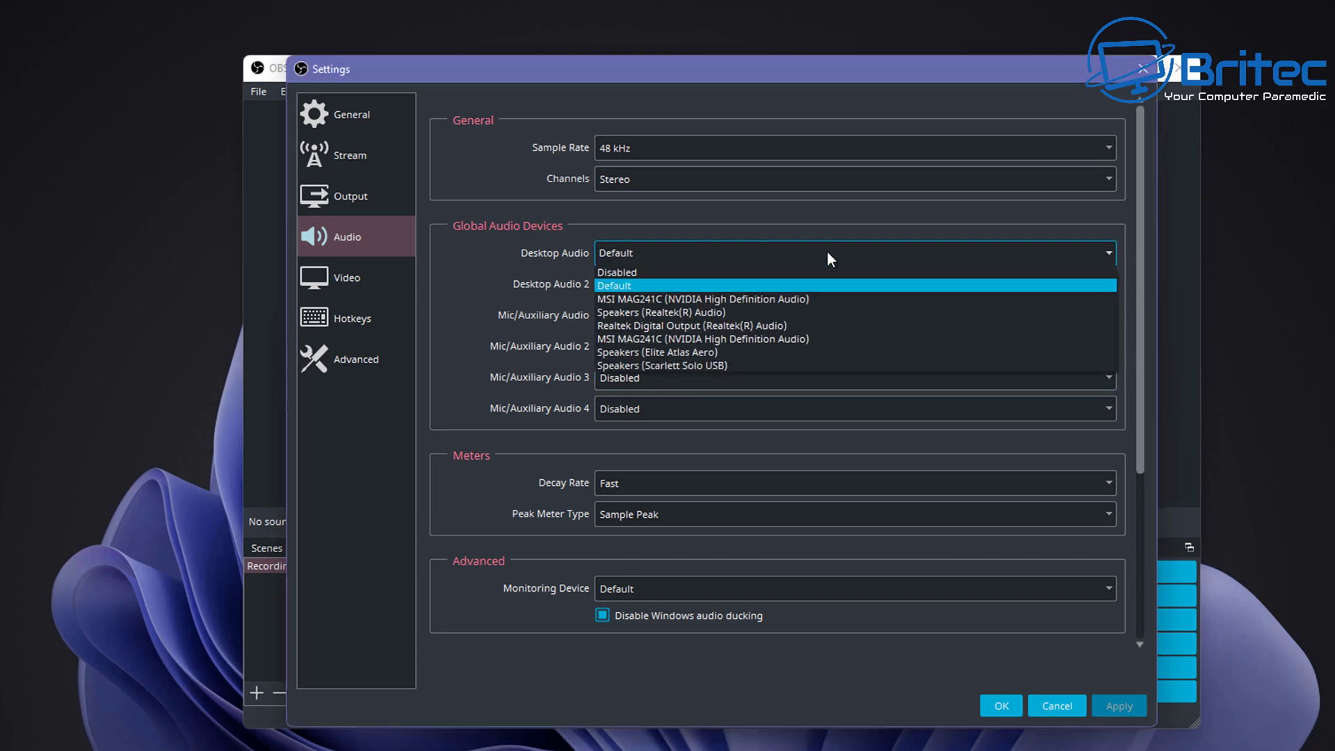
left_click(752, 313)
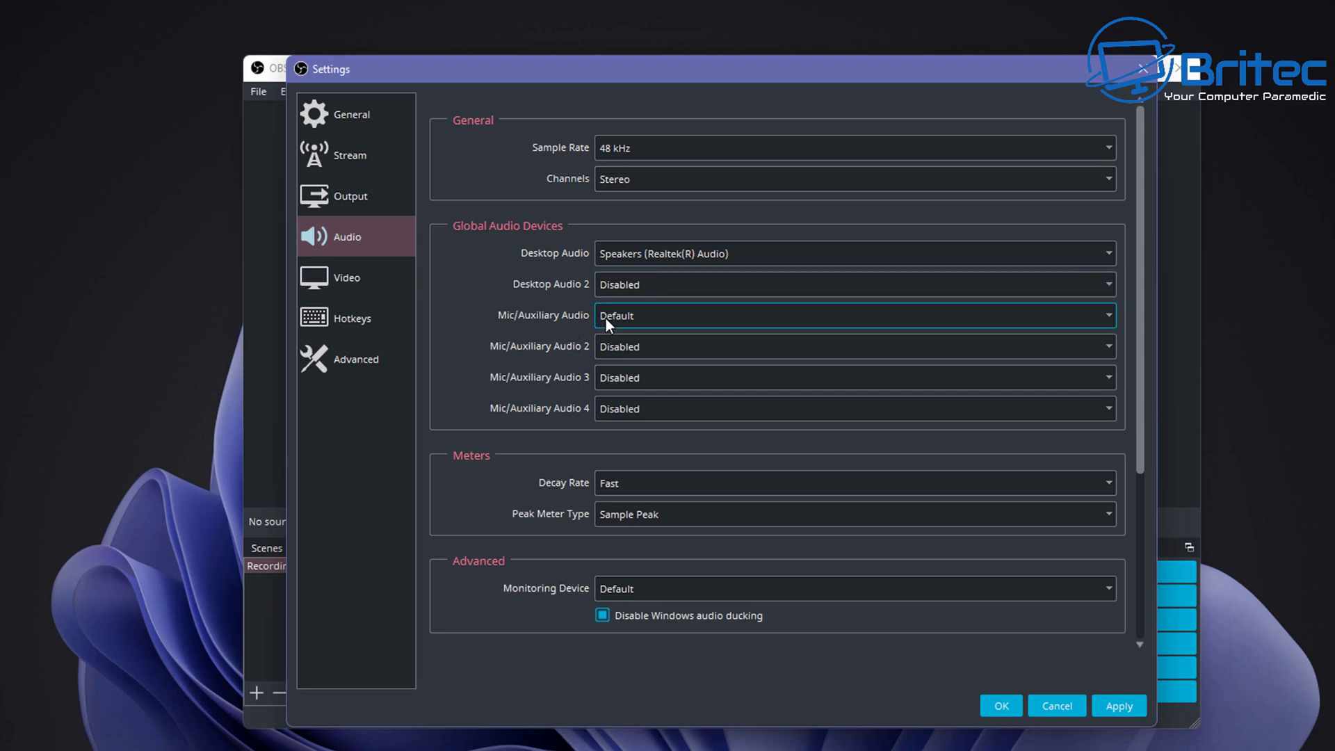
left_click(659, 317)
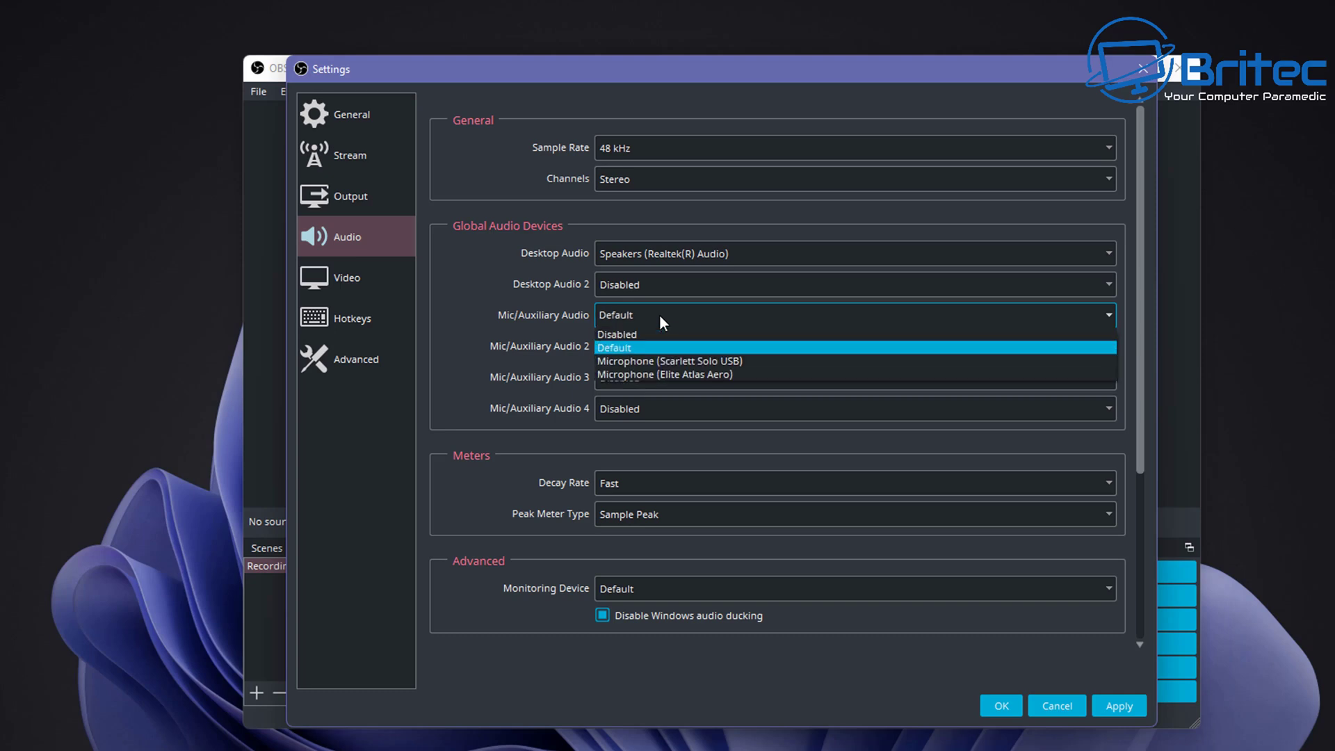
left_click(708, 361)
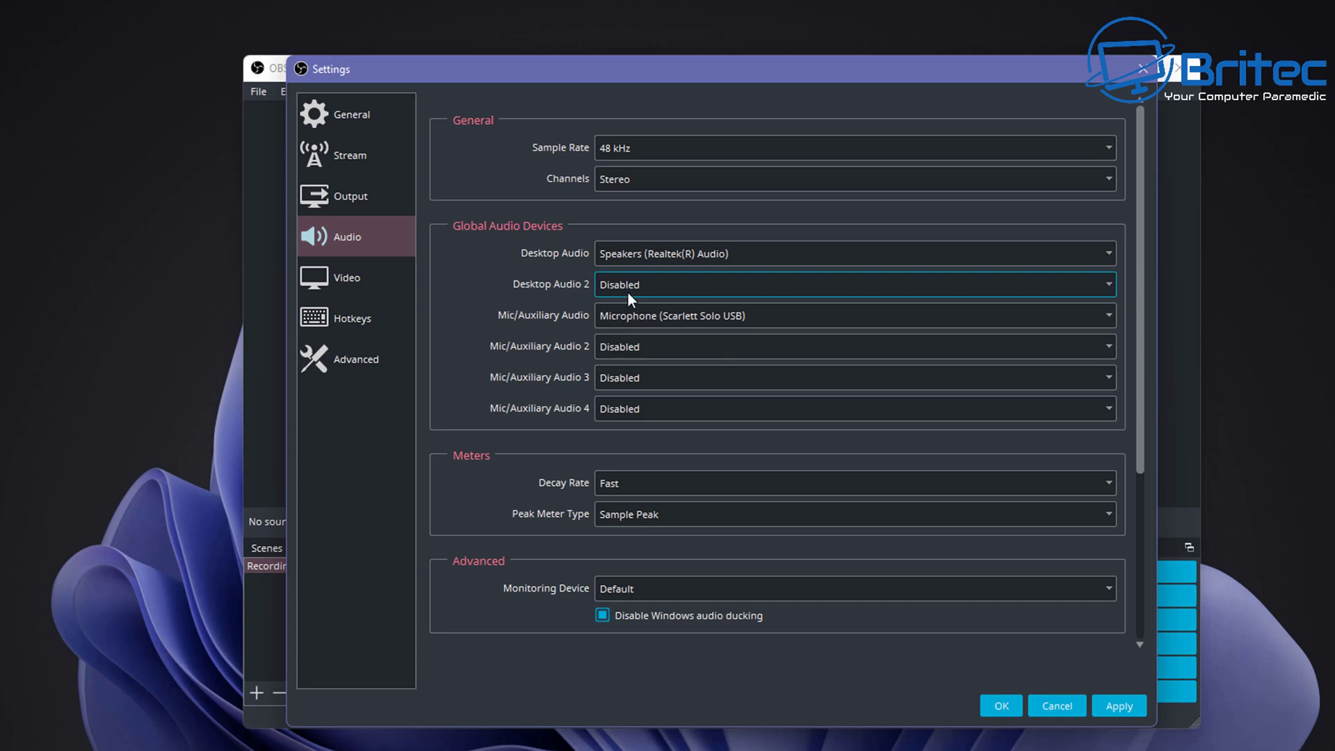
left_click(691, 297)
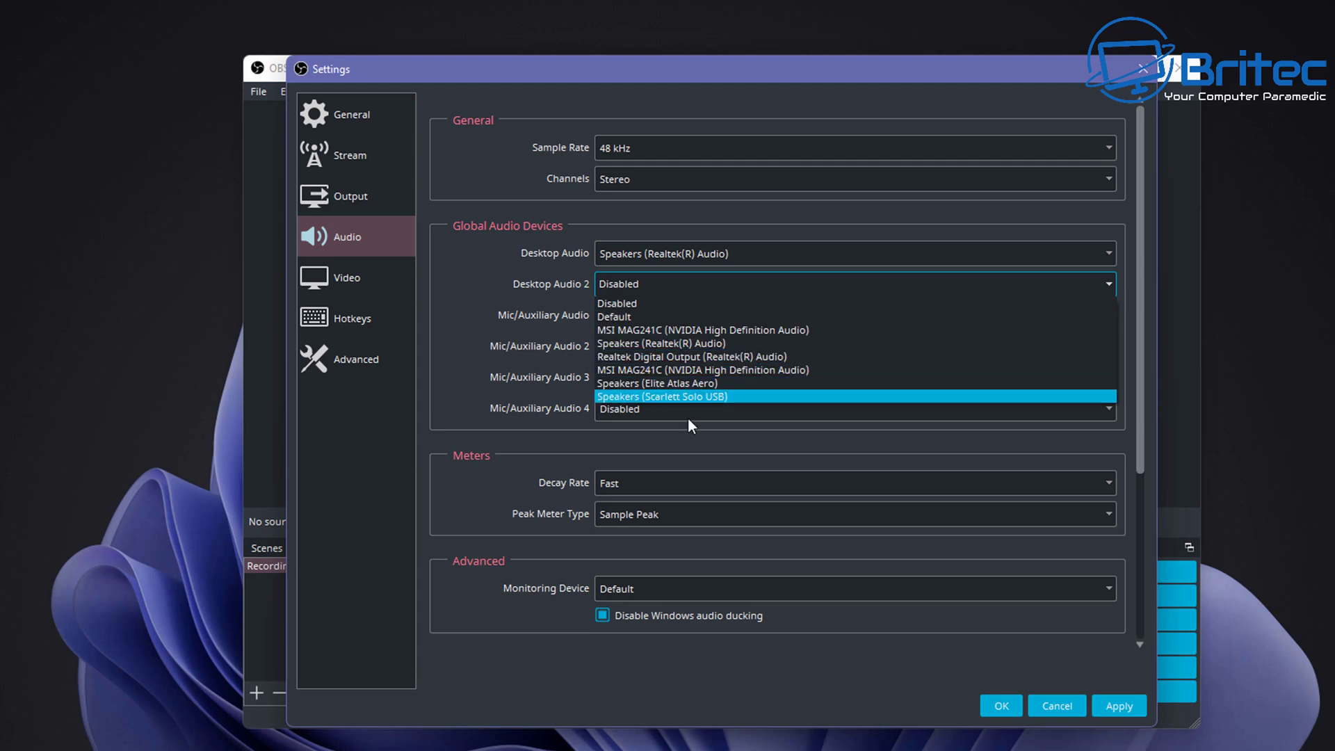
left_click(675, 383)
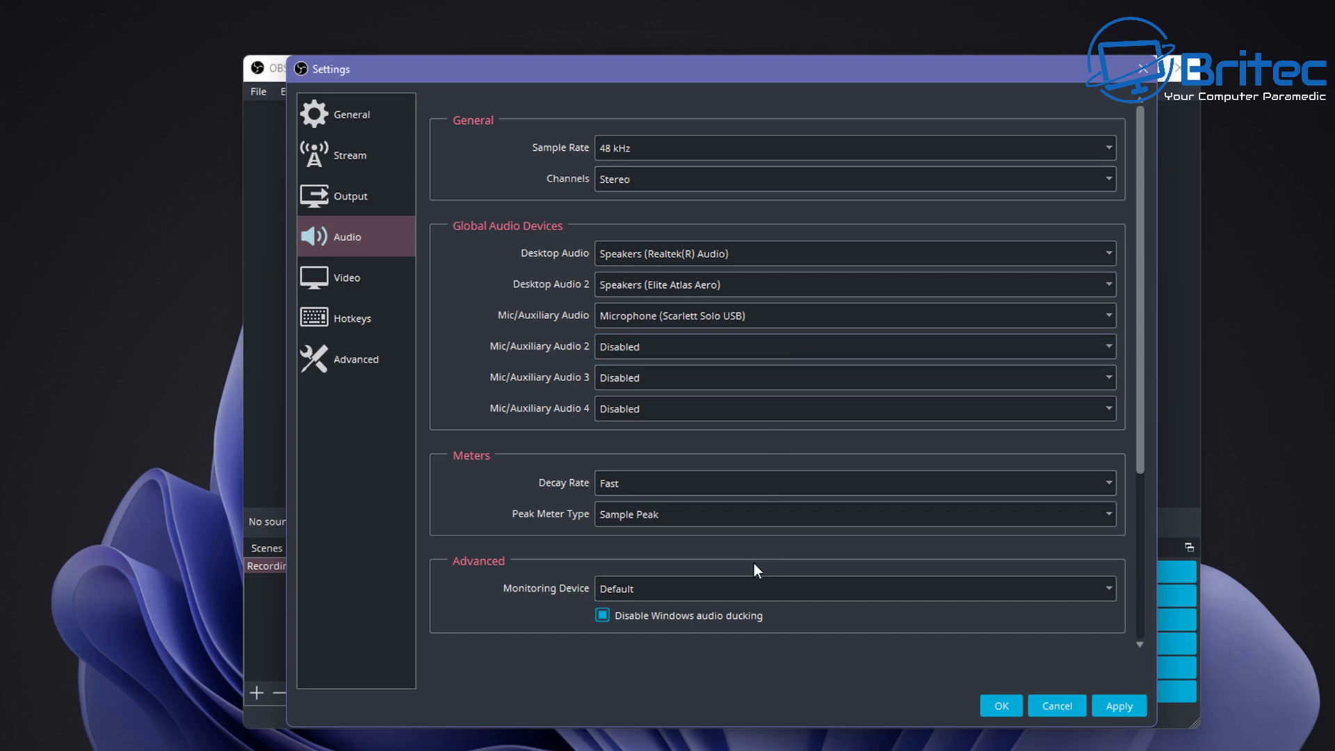
Step: Keep meter decay at Fast and Sample Peak meter type, then apply and close Settings
left_click(738, 491)
left_click(739, 488)
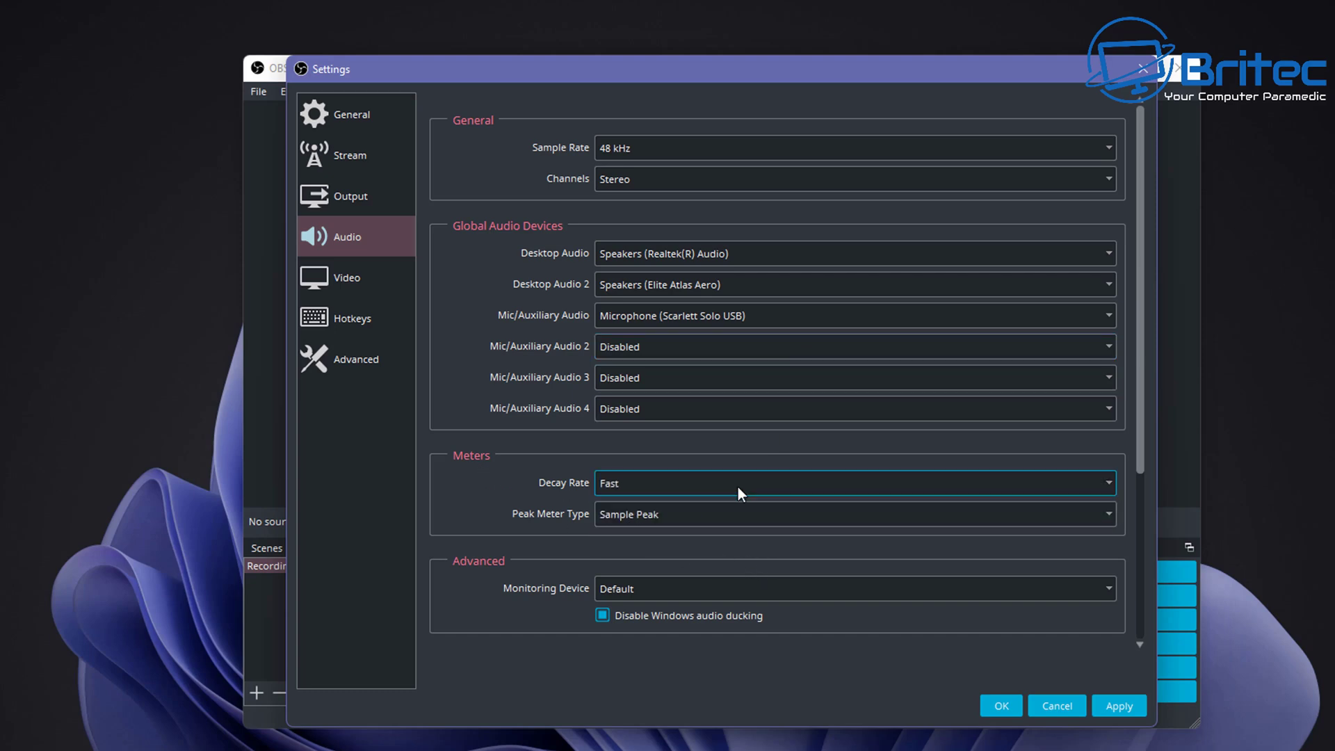
left_click(711, 516)
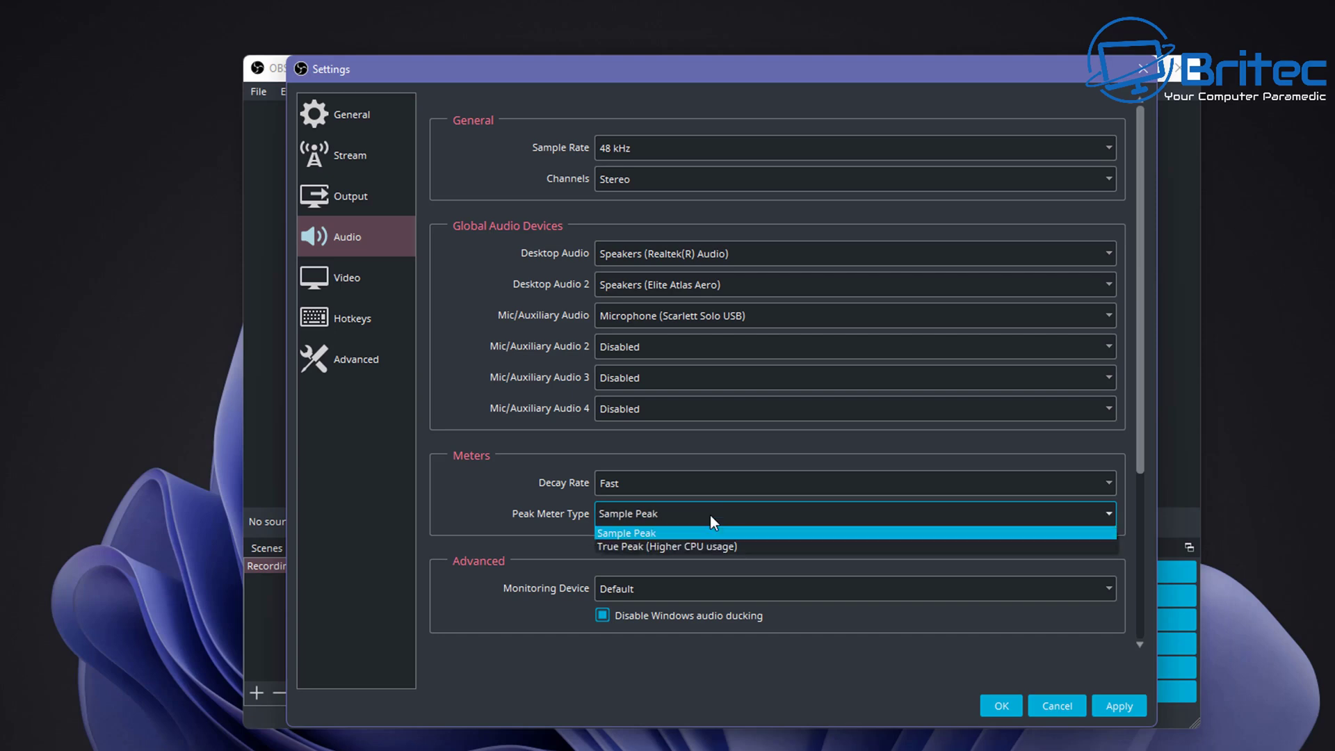
left_click(671, 533)
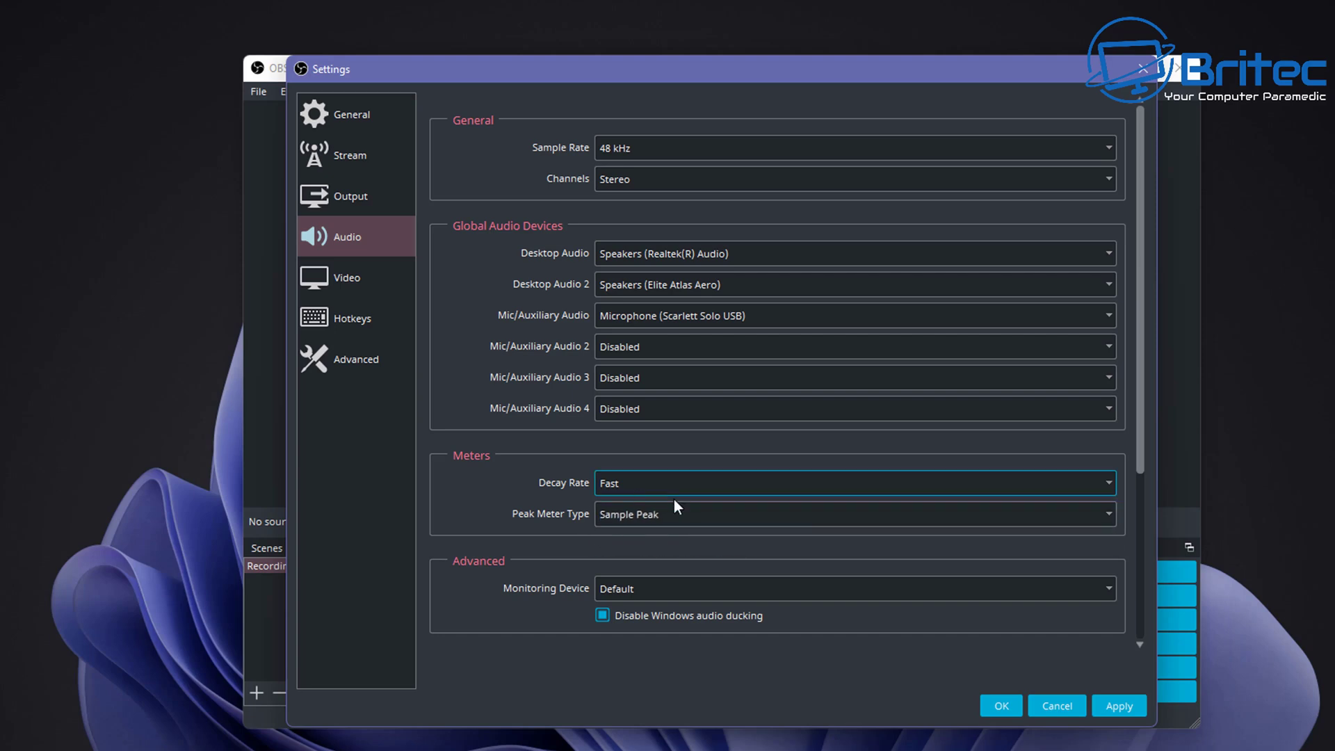
left_click(1111, 705)
left_click(1002, 706)
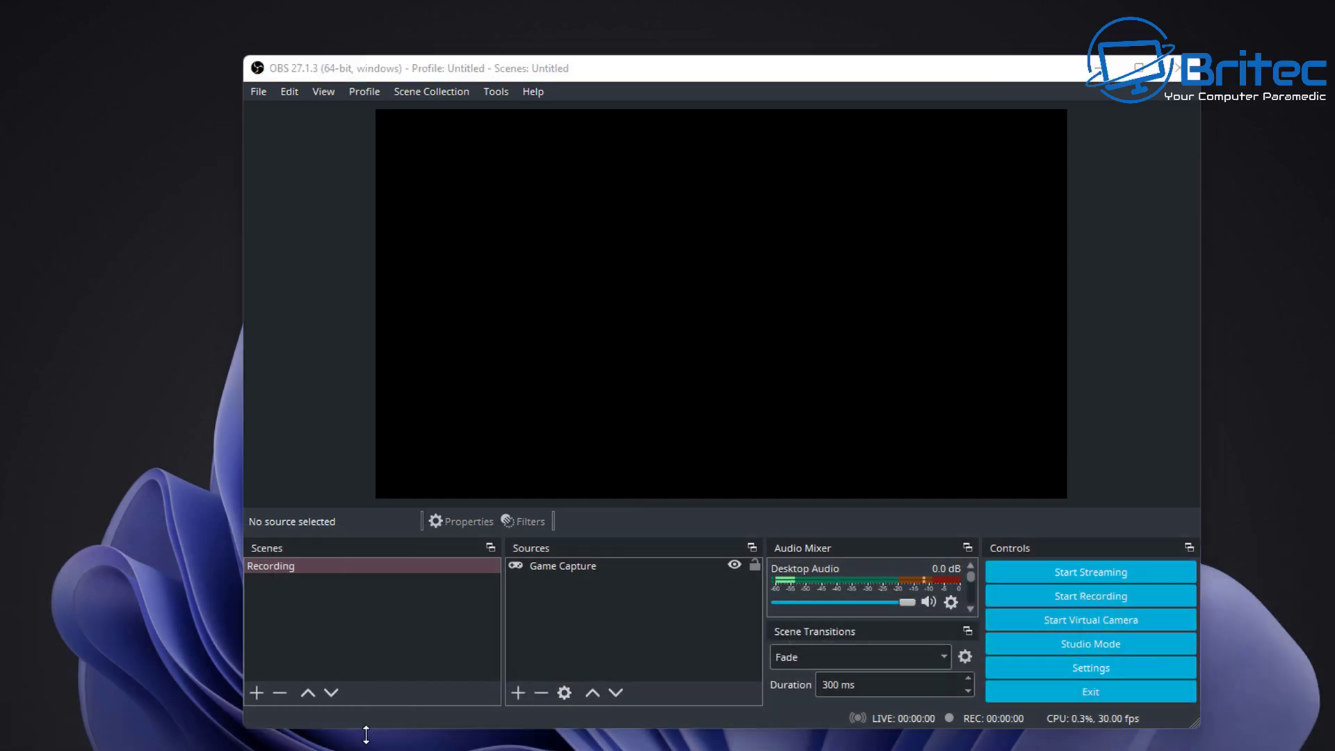
Step: Switch the OBS Output Mode to Advanced
left_click(1079, 665)
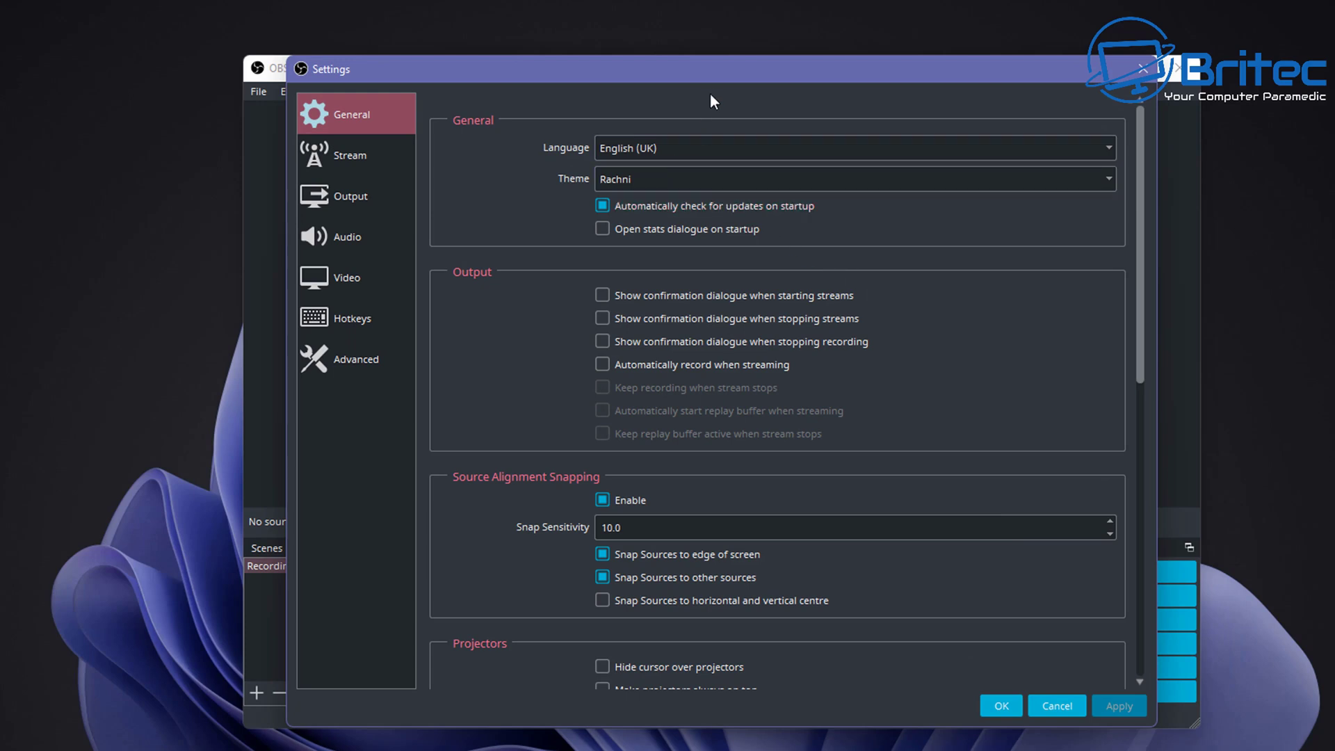
left_click(369, 196)
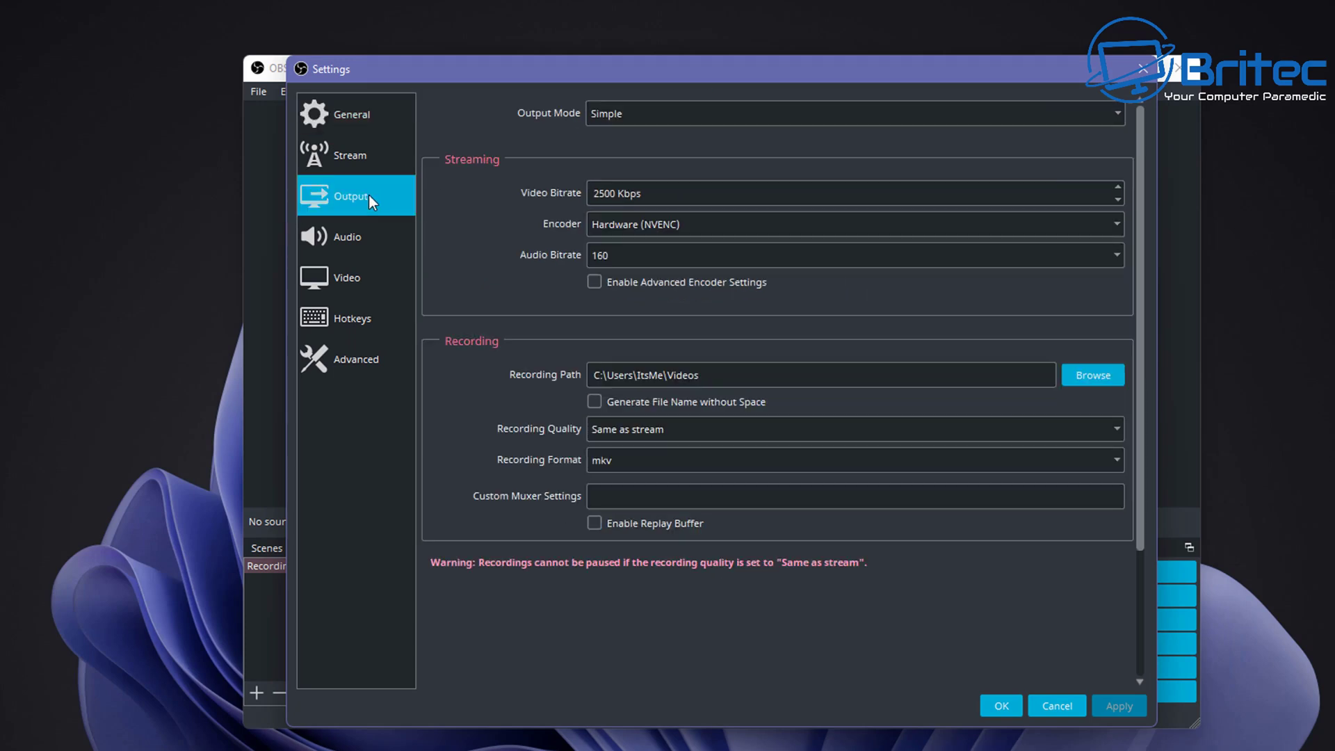
left_click(755, 110)
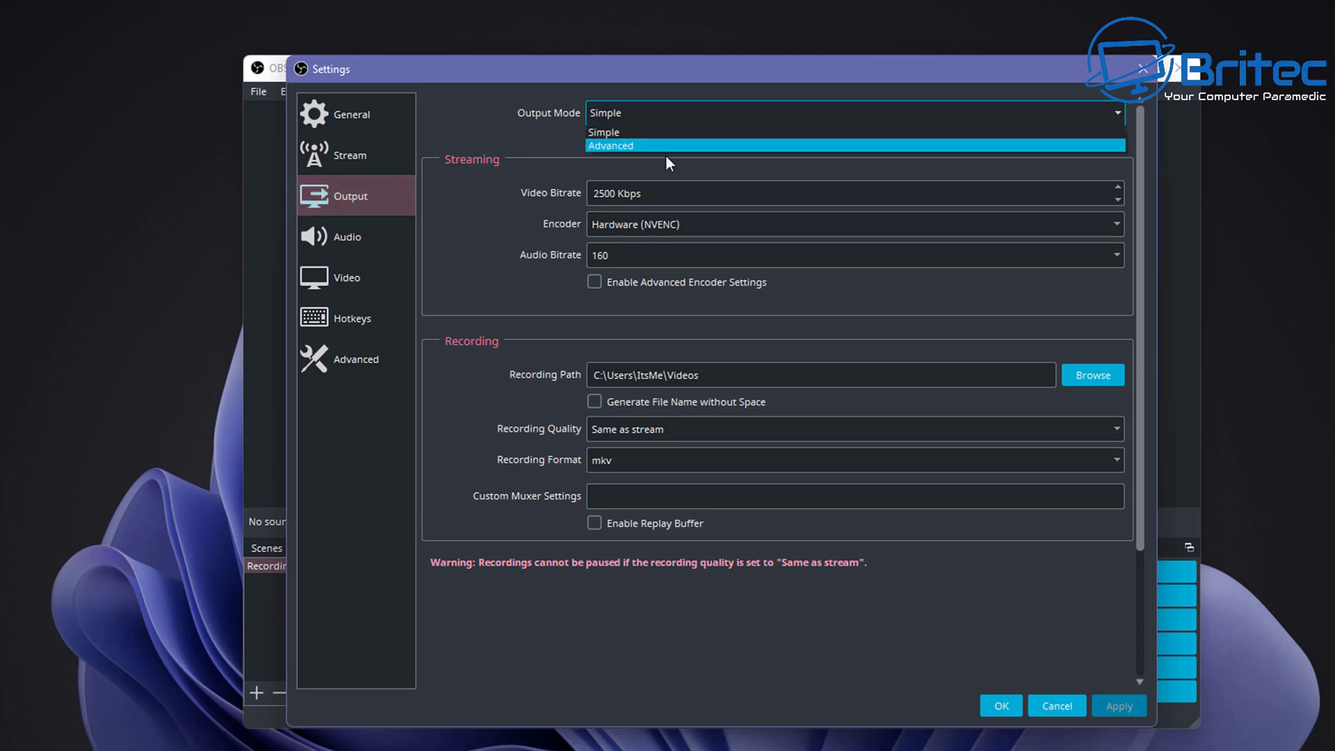
left_click(666, 150)
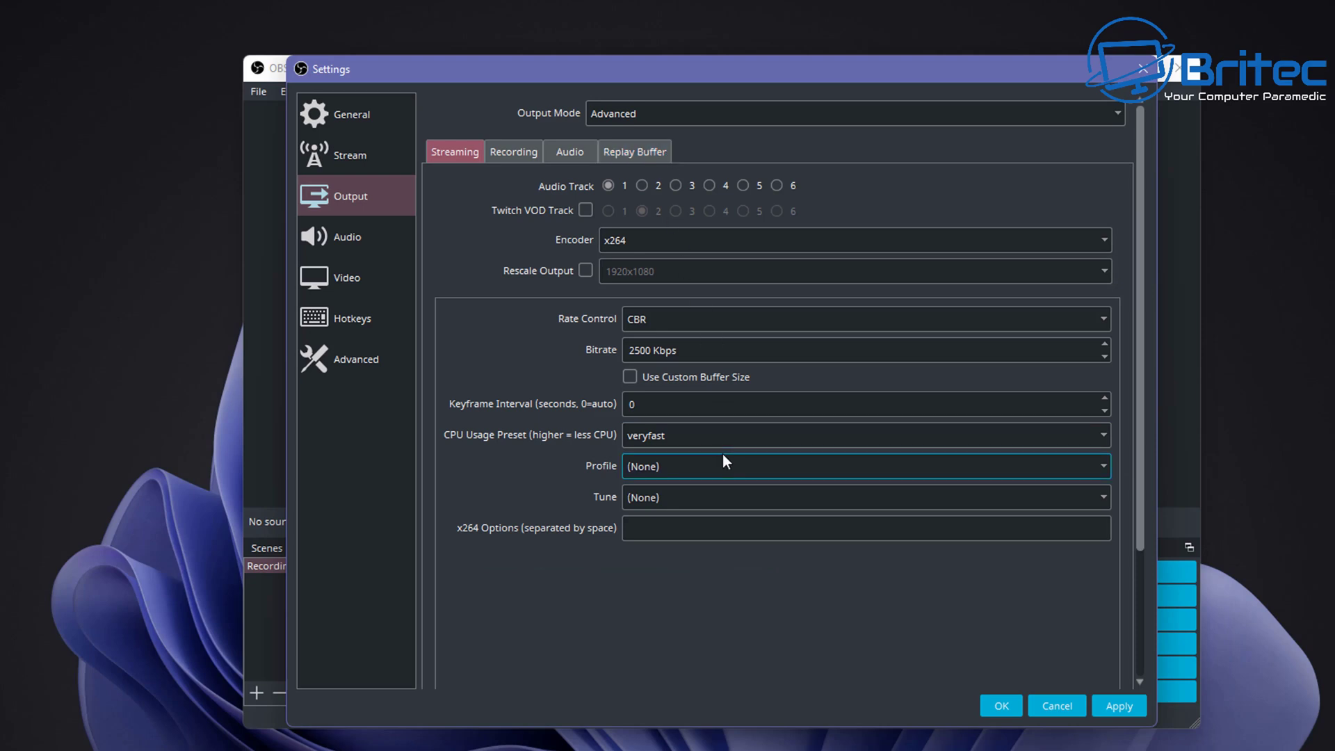
Step: Set audio Track 1 bitrate to 320 and name it 'Desktop Audio'
left_click(586, 154)
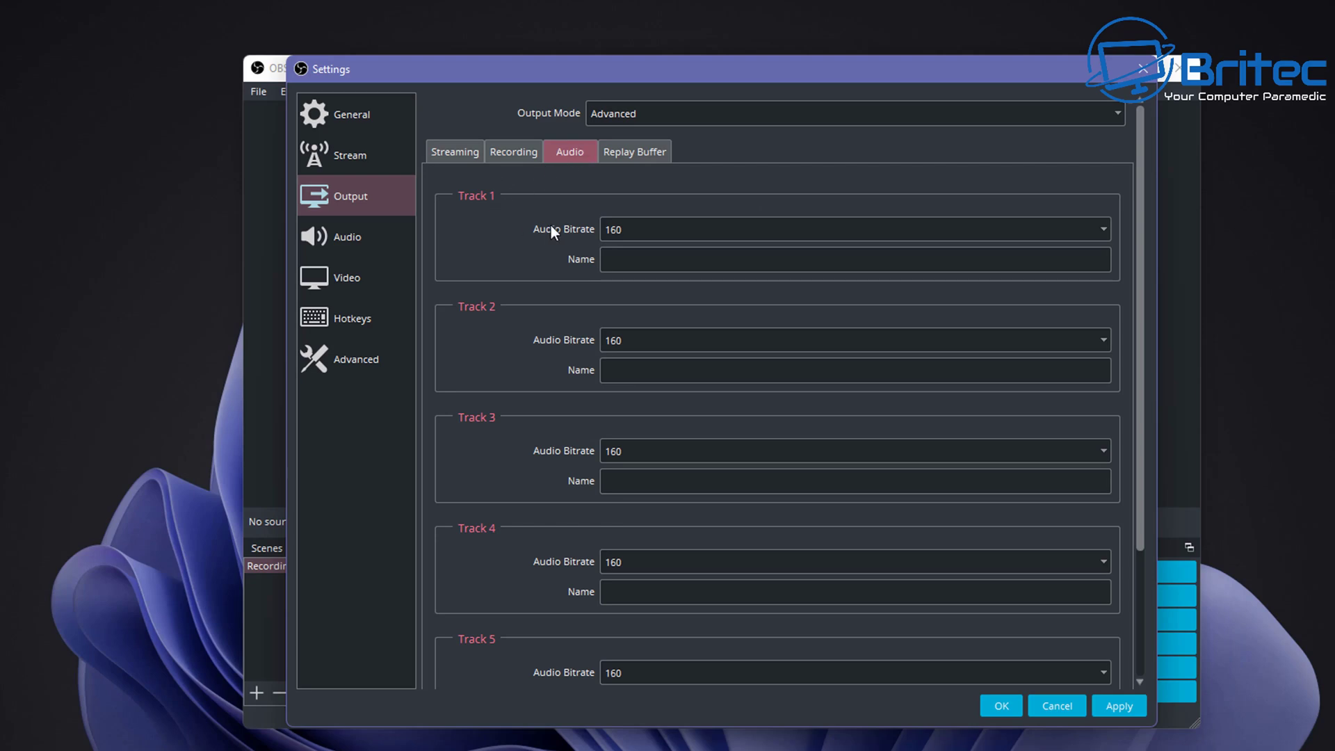
left_click(1103, 229)
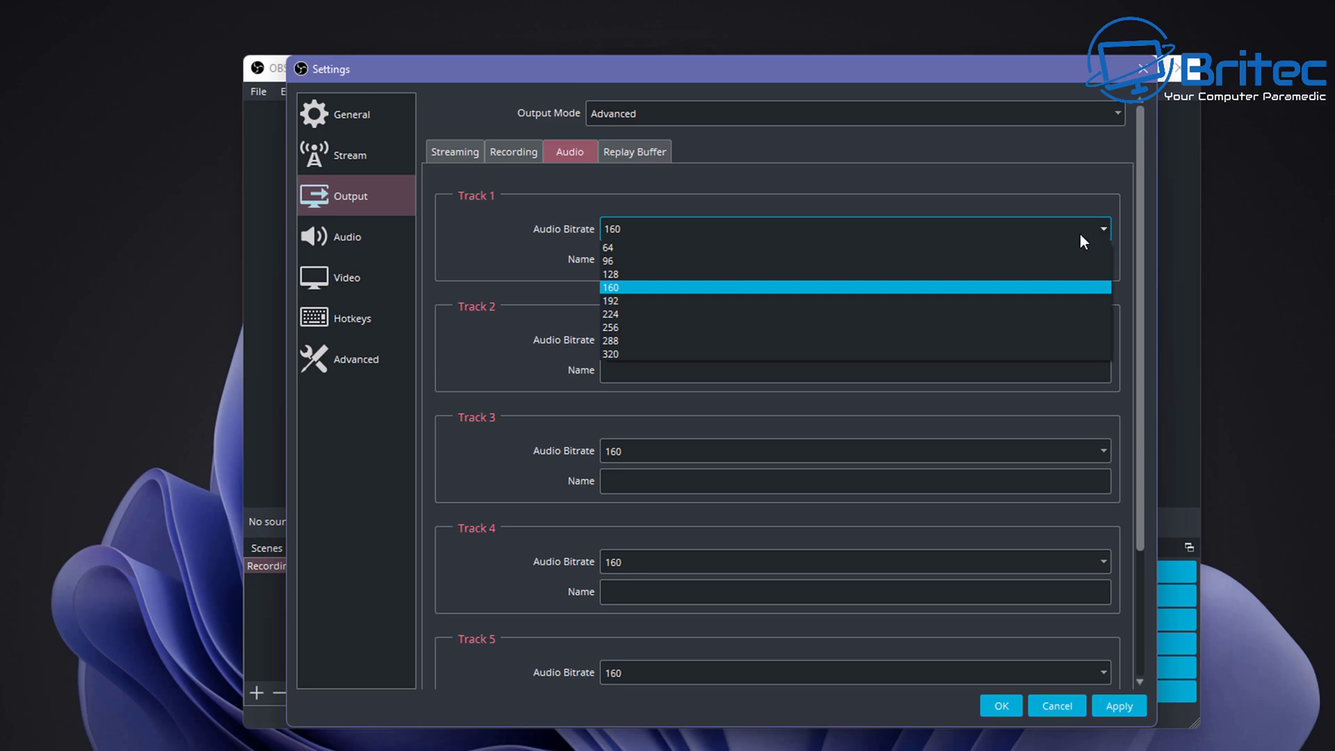
left_click(825, 354)
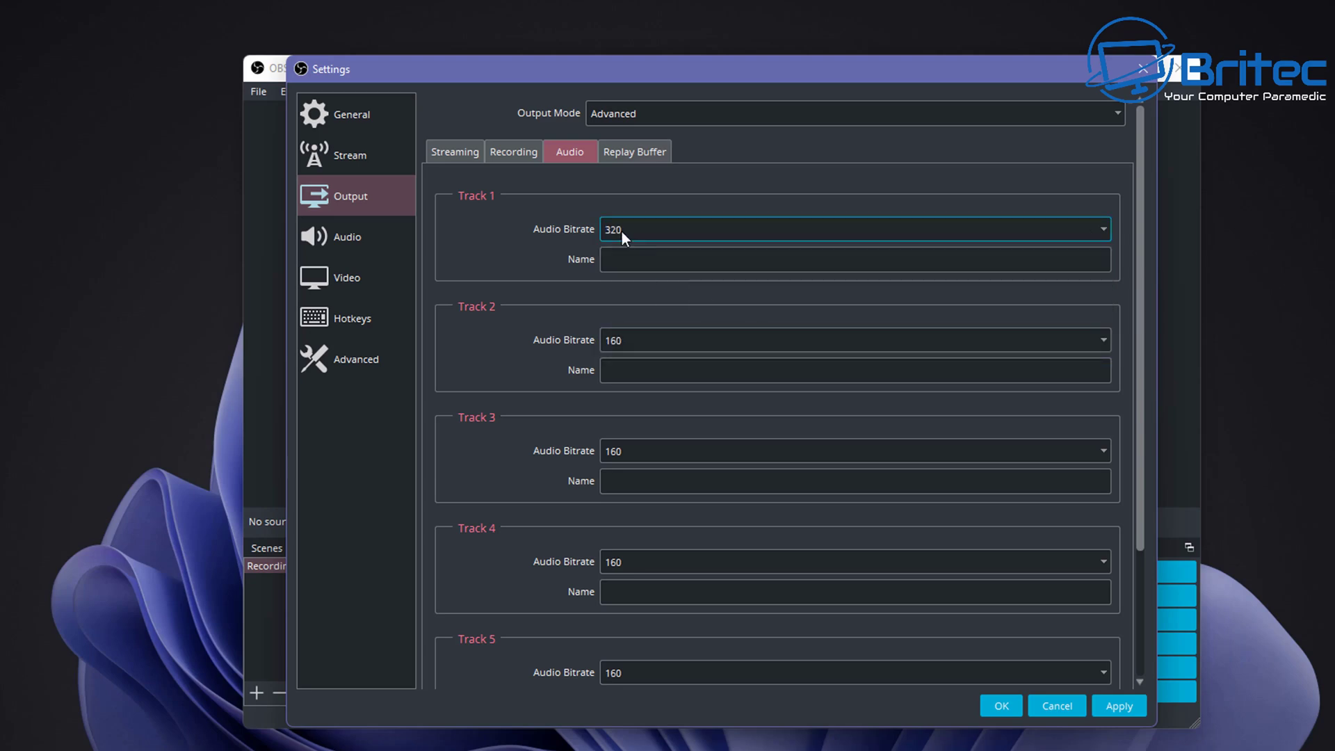
left_click(624, 260)
type("Desktop Audio")
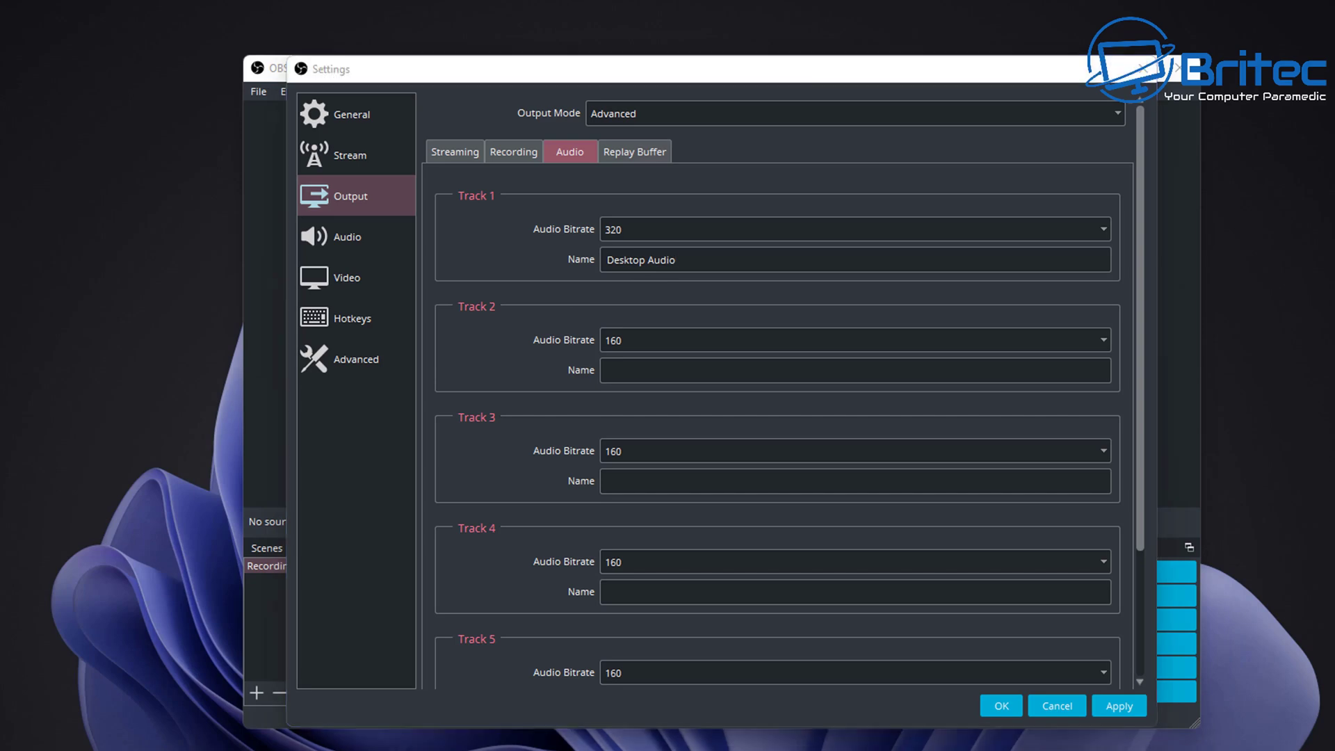
left_click(516, 691)
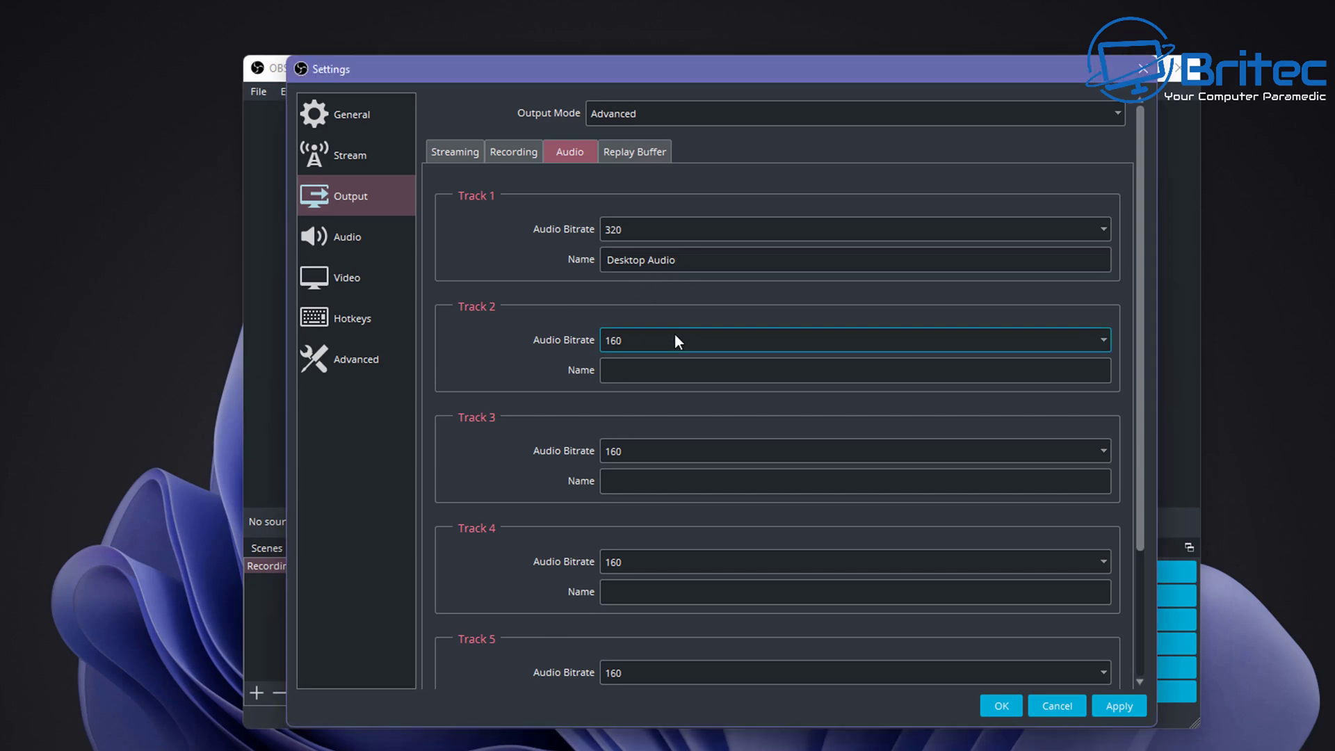
Step: Set Track 2 bitrate to 320, name it 'Mic', and save the settings
left_click(645, 340)
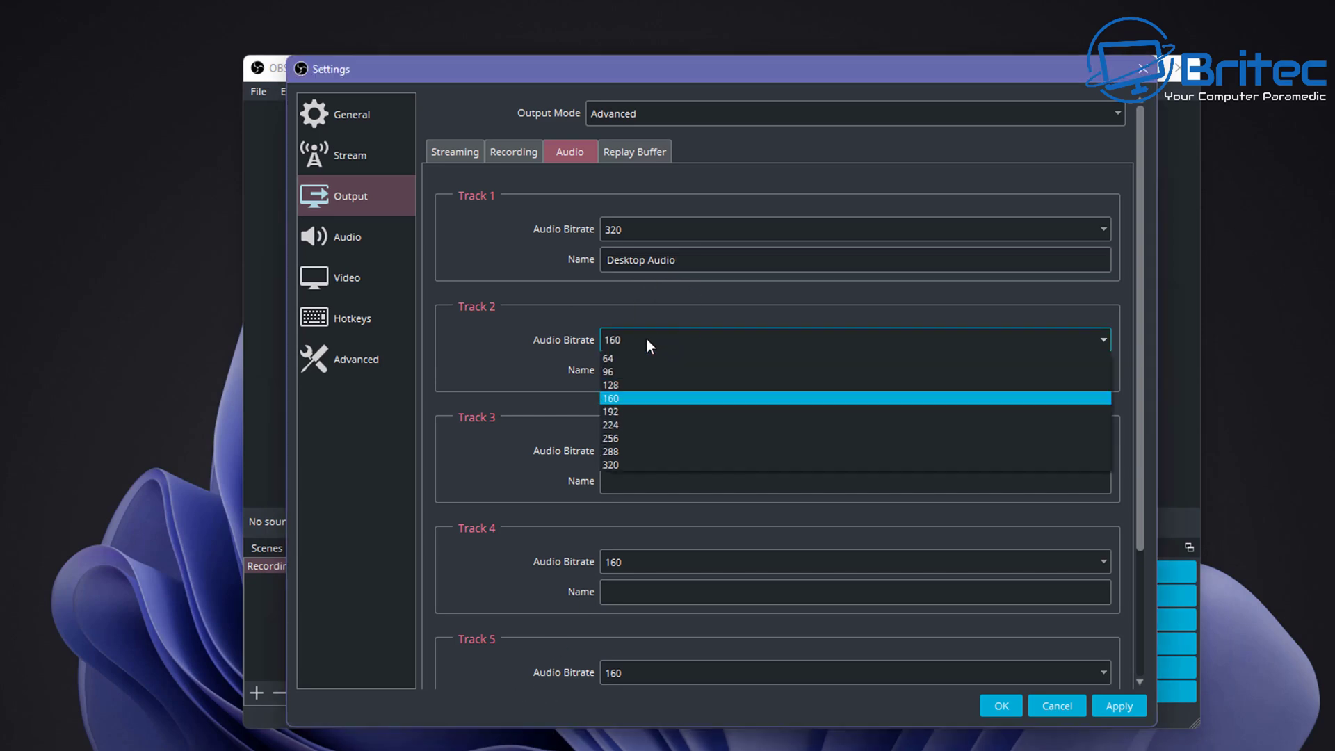
left_click(633, 465)
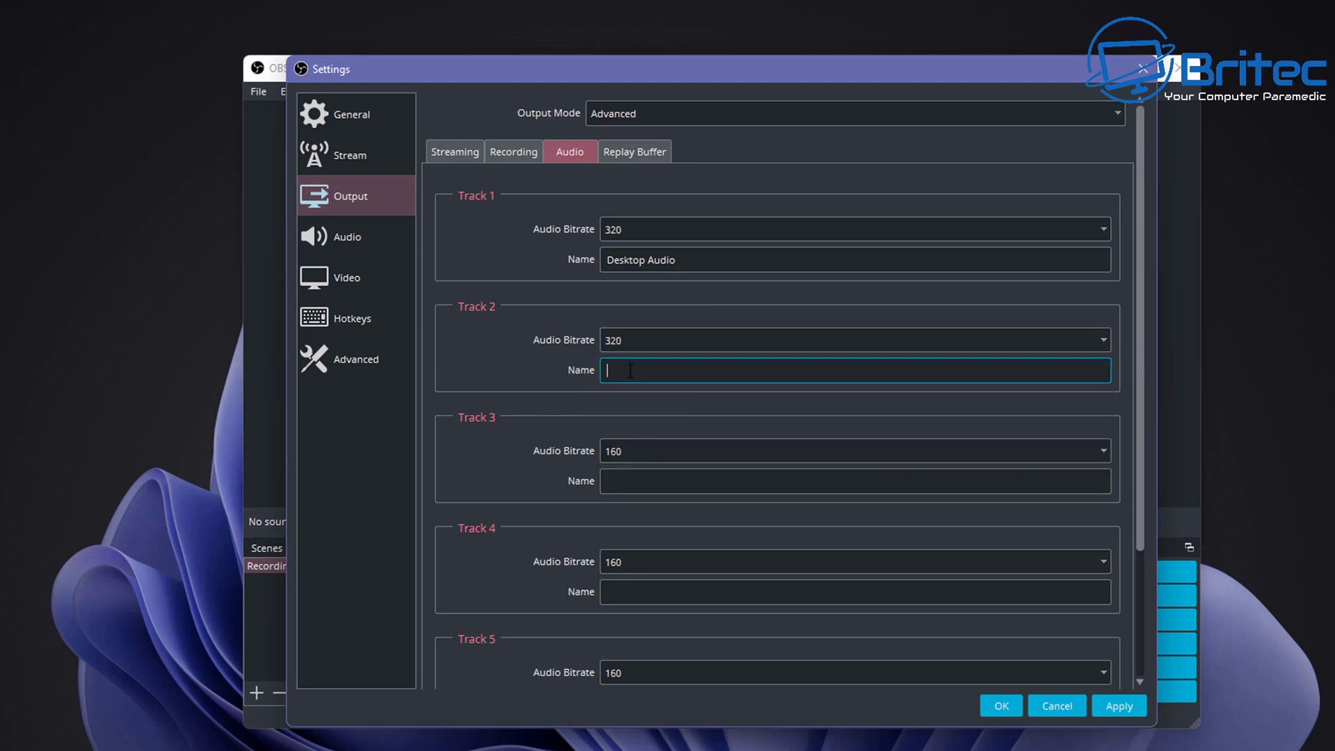
type("Mic")
left_click(1103, 704)
left_click(1005, 709)
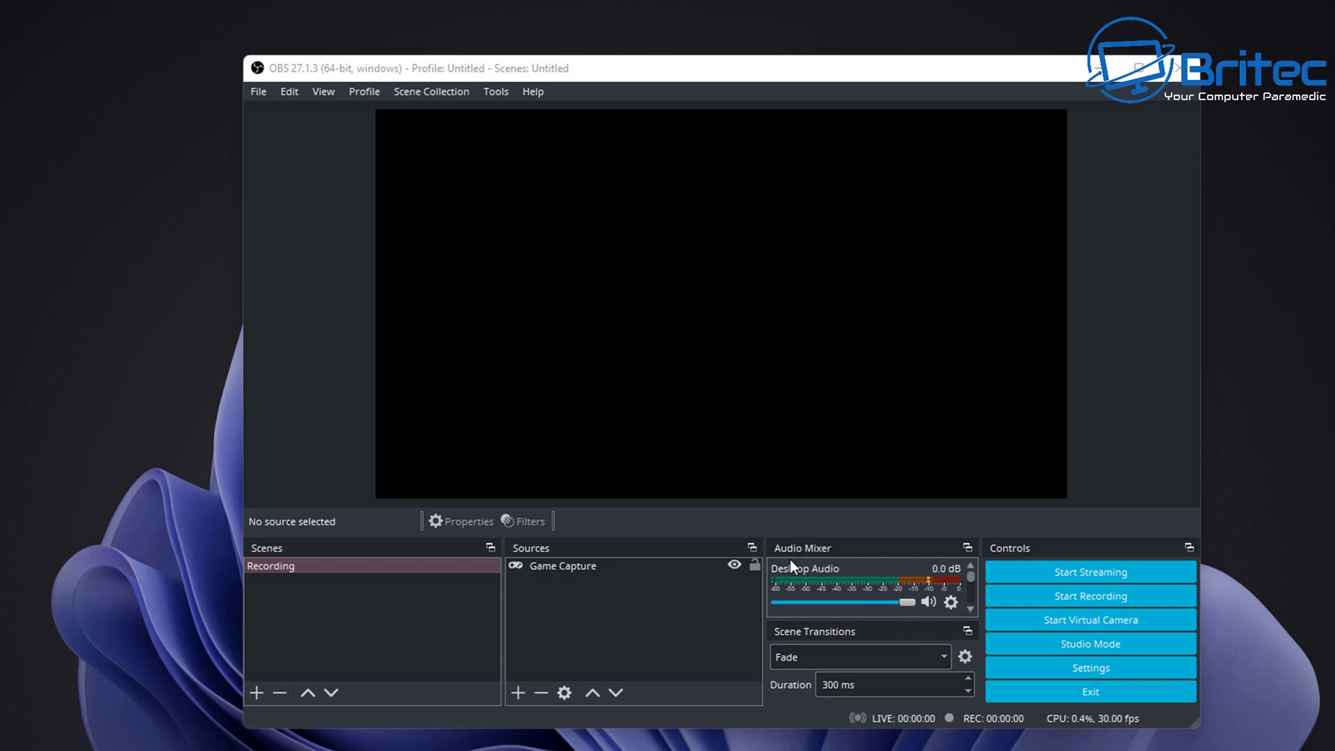
Step: In Advanced Audio Properties, assign Desktop Audio to track 1, mono Mic/Aux to 2, Desktop Audio 2 to 3
left_click(950, 603)
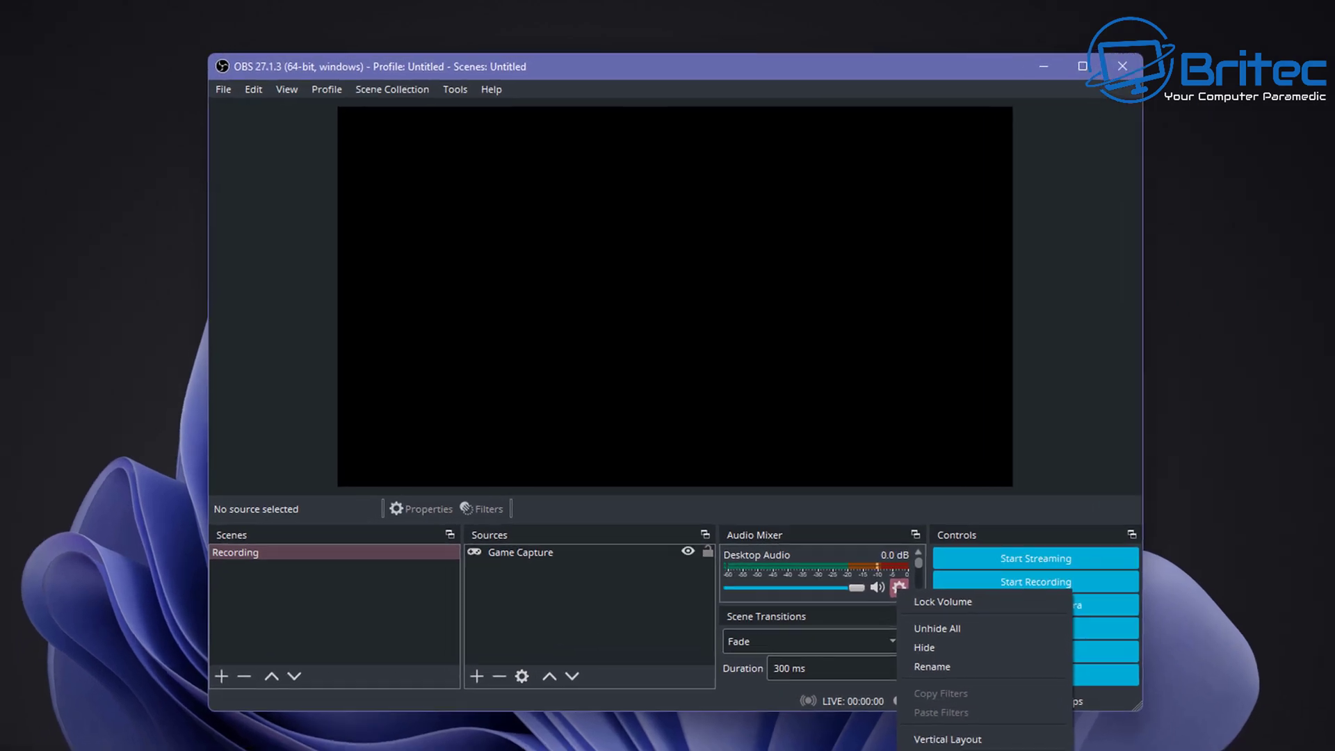
left_click(974, 749)
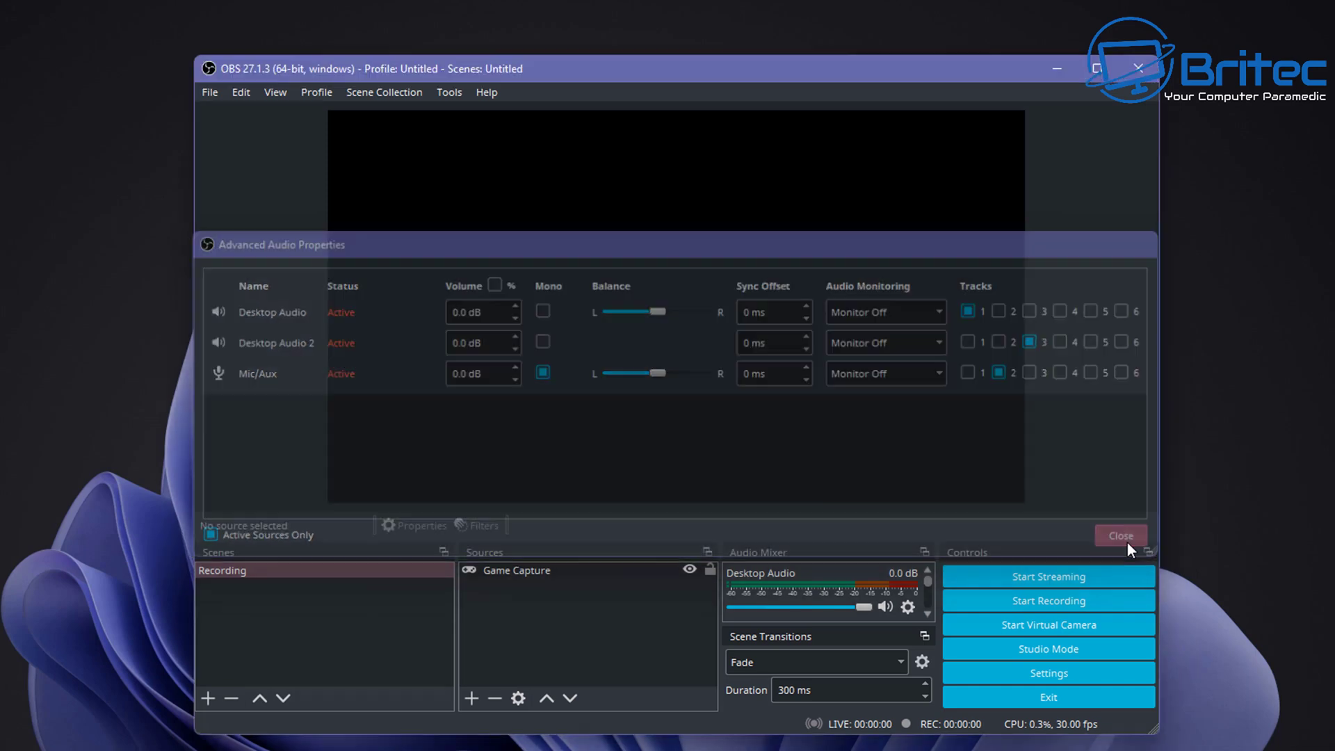
left_click(1129, 540)
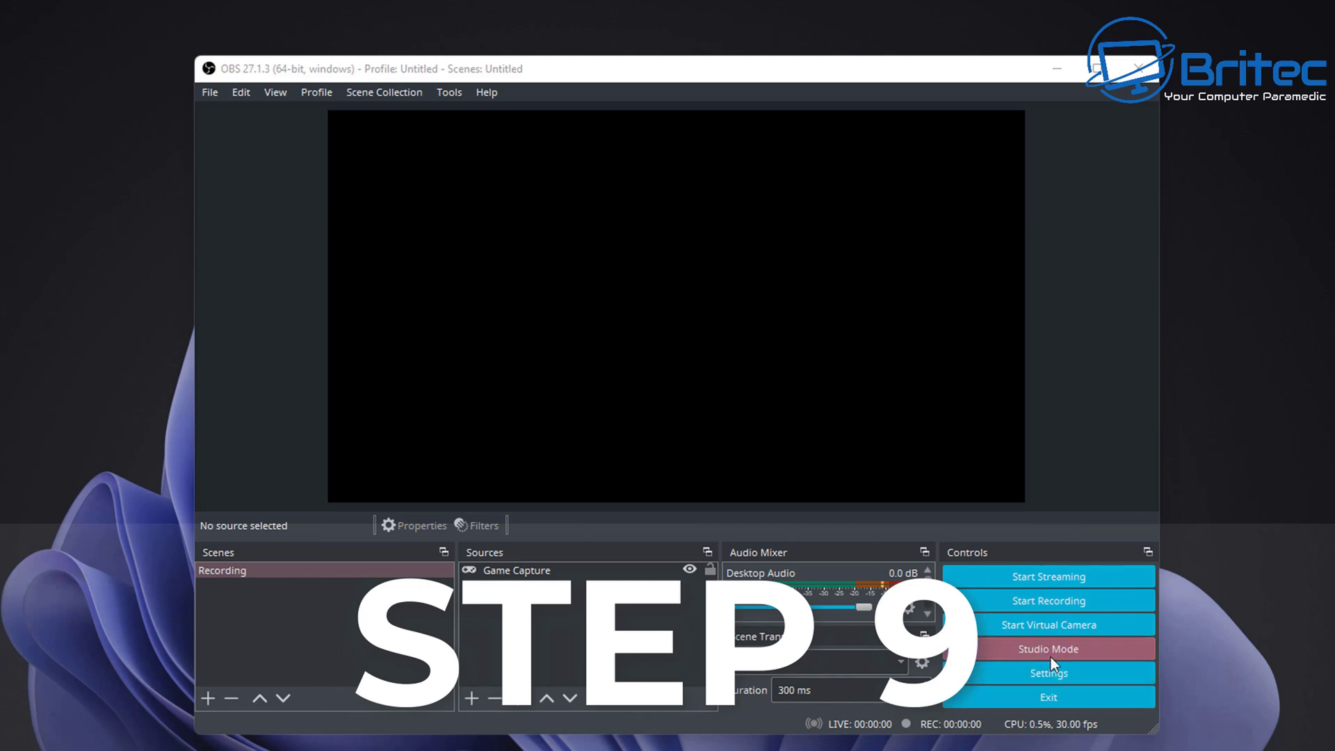
Step: Set both base canvas and output resolution to 1920x1080 in Video settings
left_click(1050, 679)
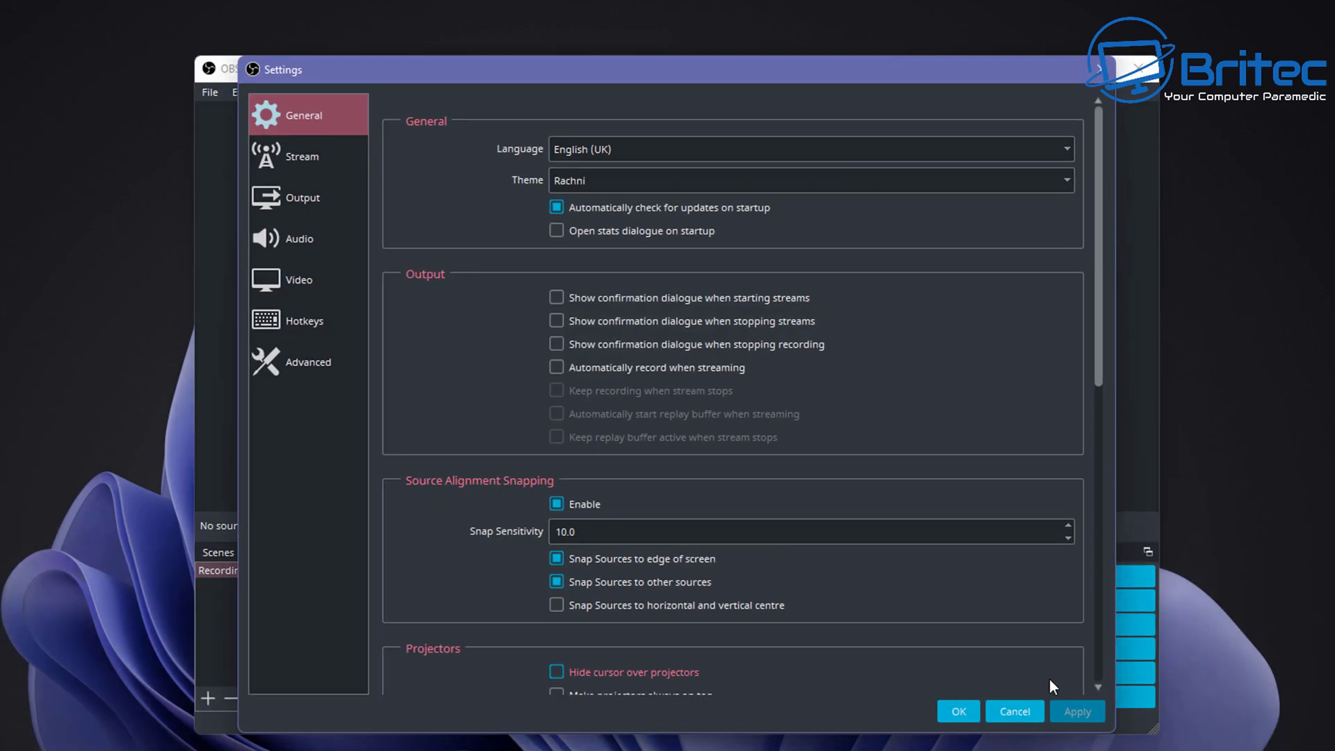
left_click(289, 286)
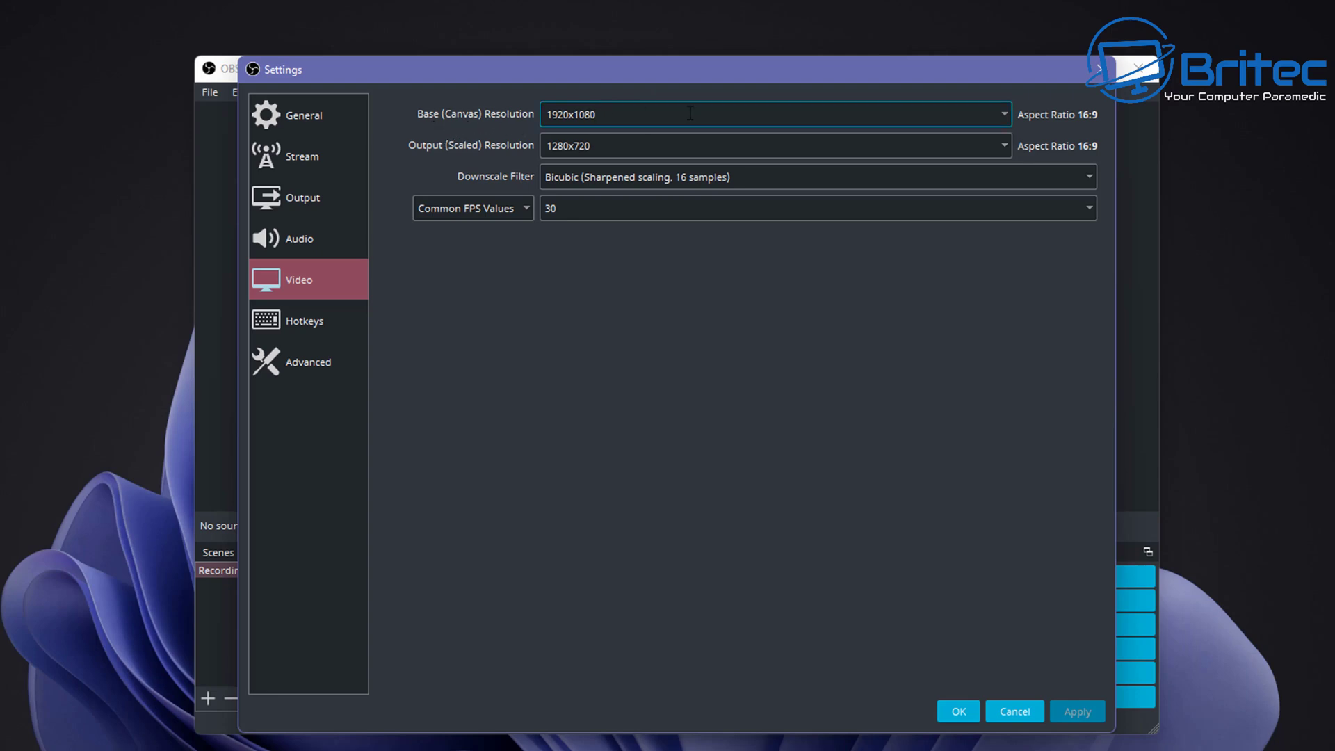
left_click(1005, 113)
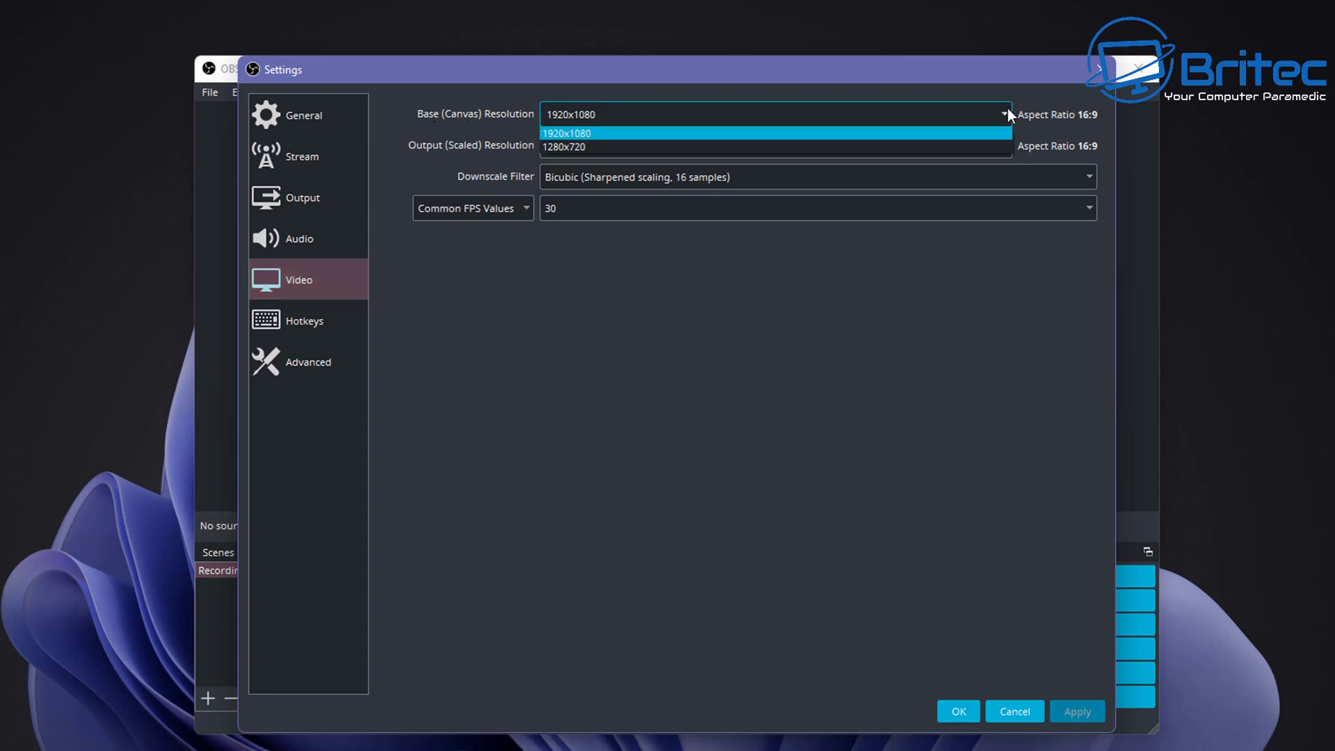
left_click(1008, 109)
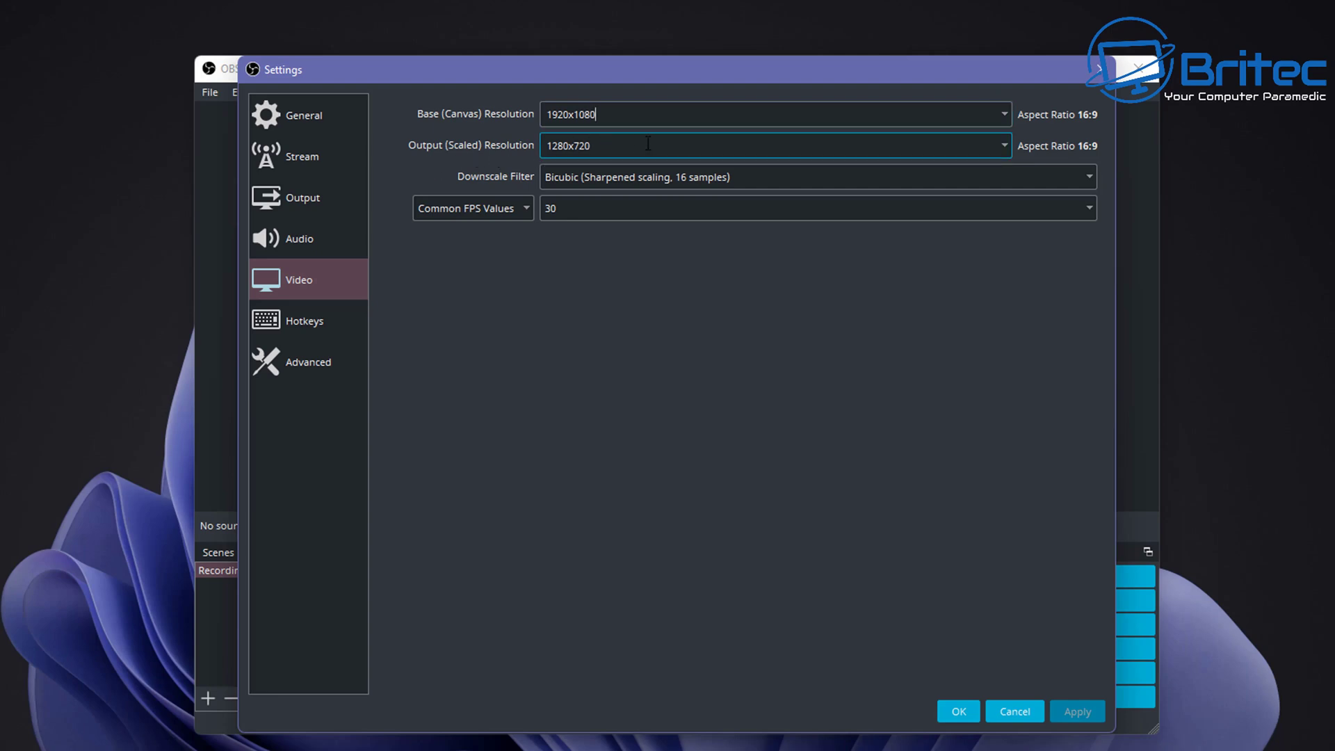
left_click(1003, 144)
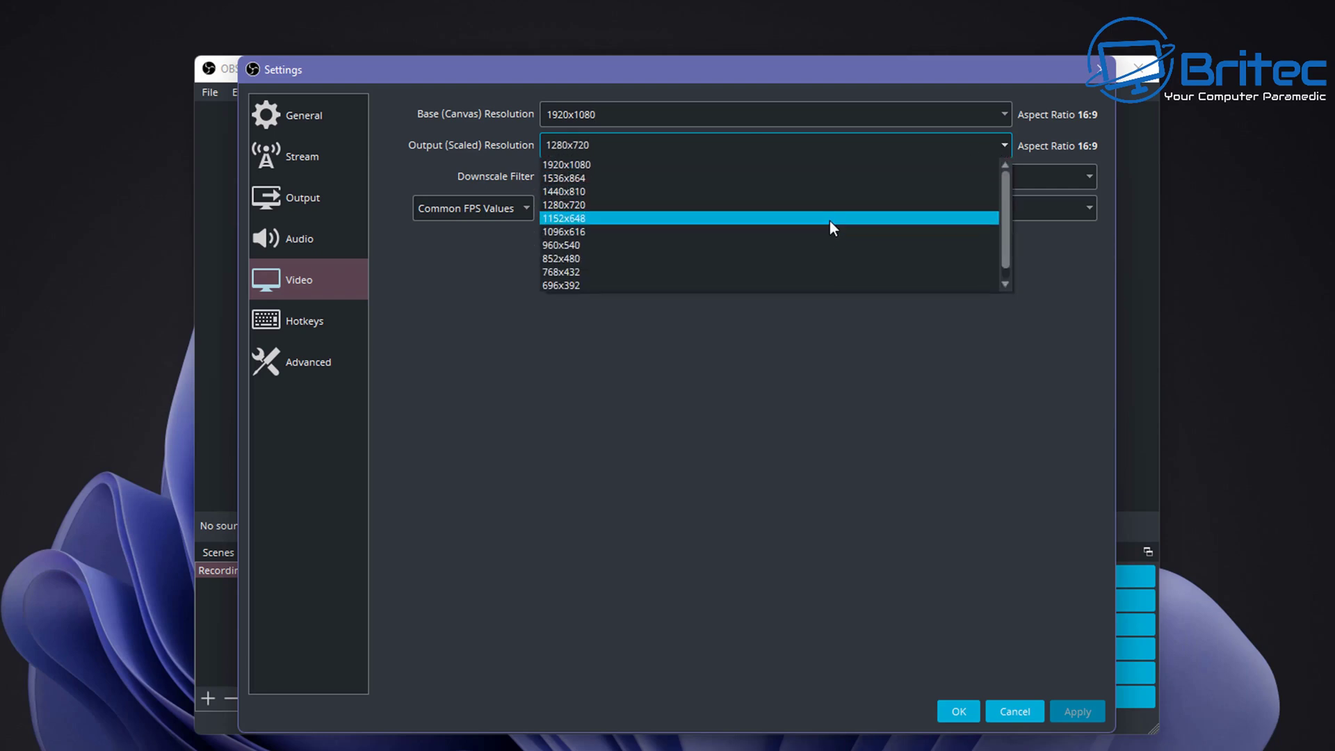
left_click(742, 166)
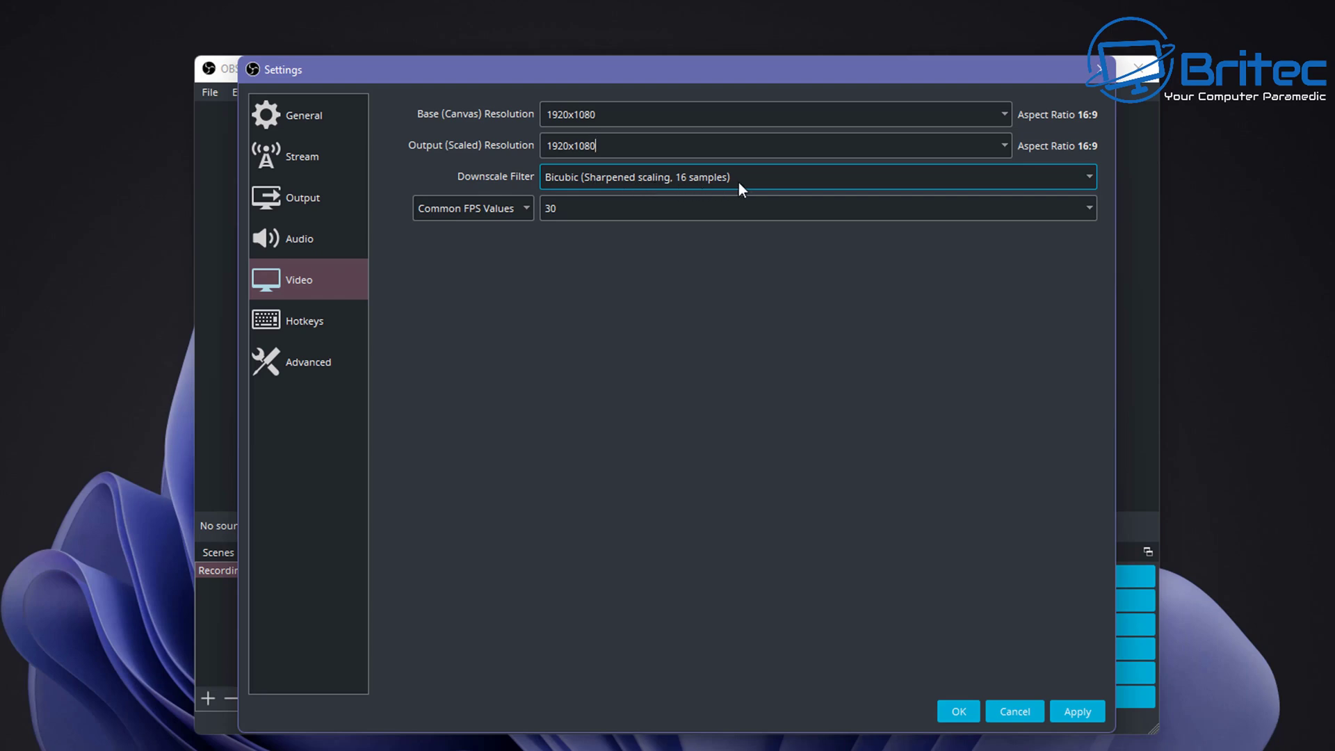
Step: Set the downscale filter to Lanczos
left_click(1091, 179)
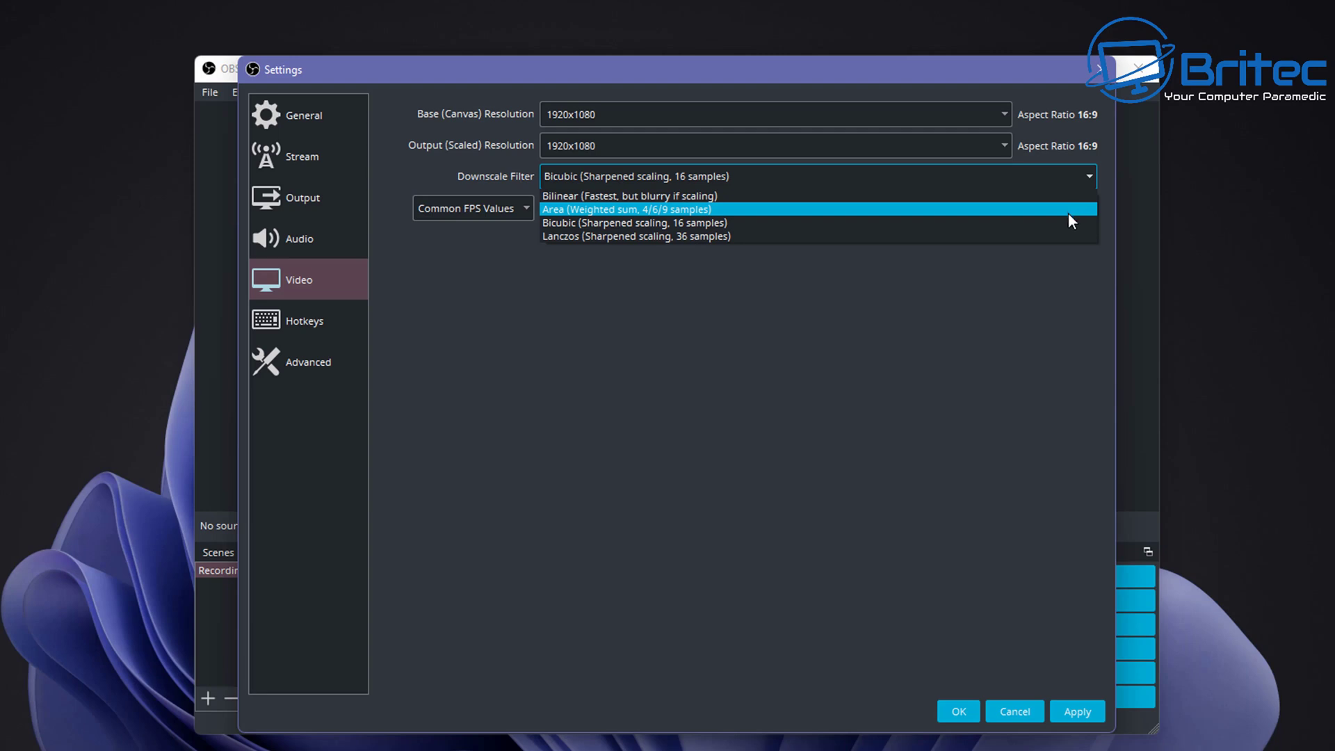
left_click(1059, 237)
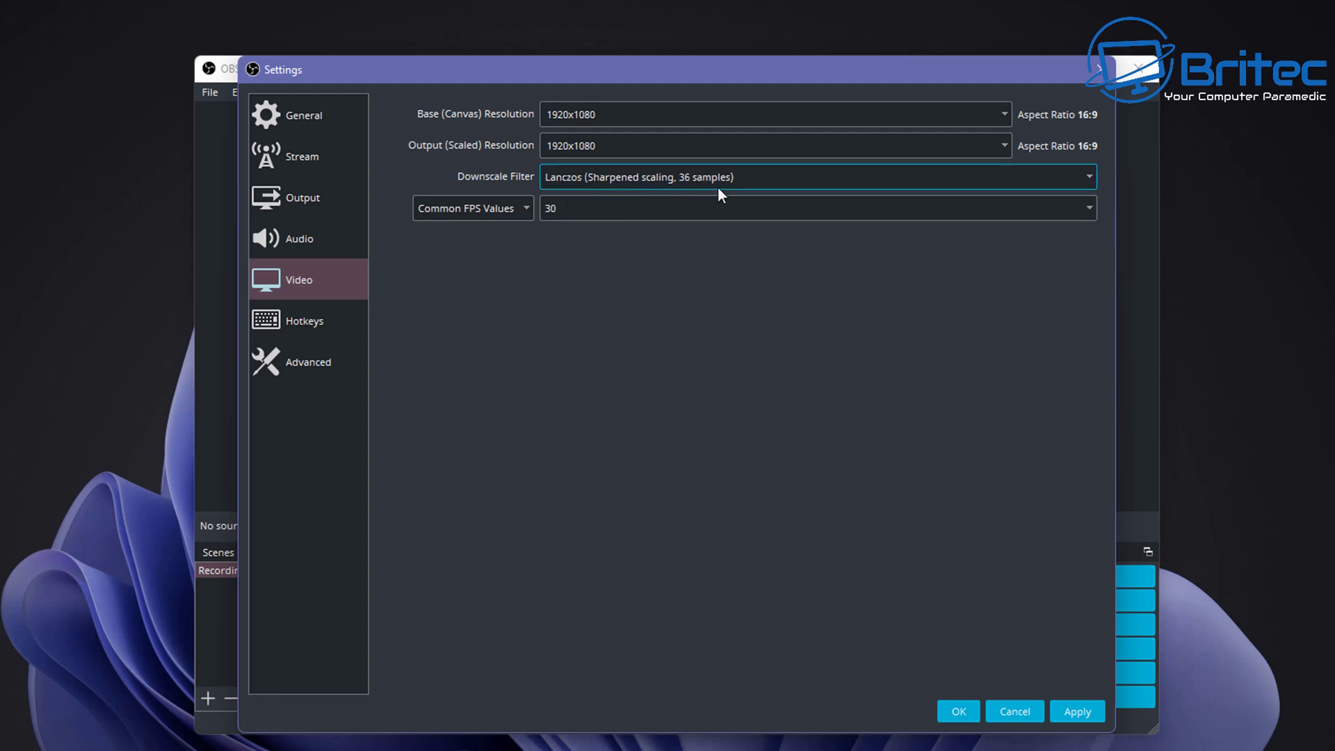
left_click(910, 176)
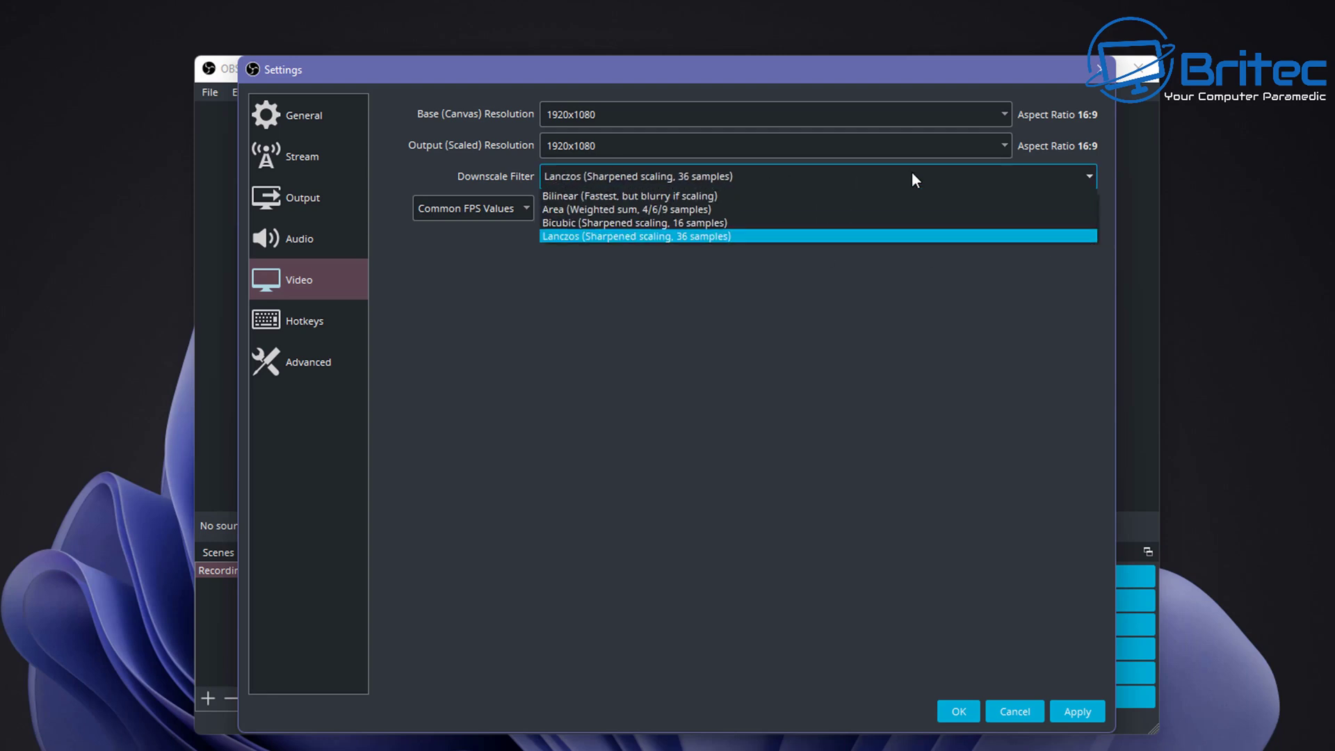
left_click(862, 222)
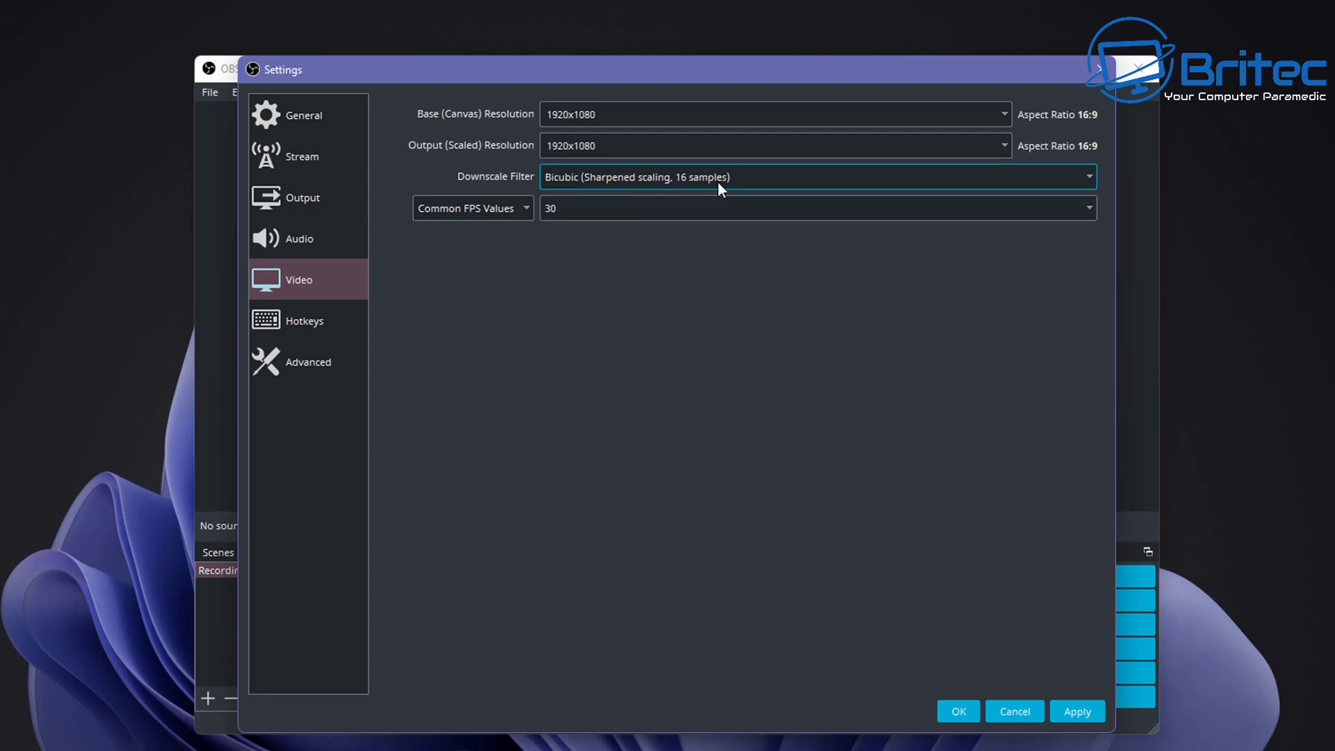
left_click(918, 179)
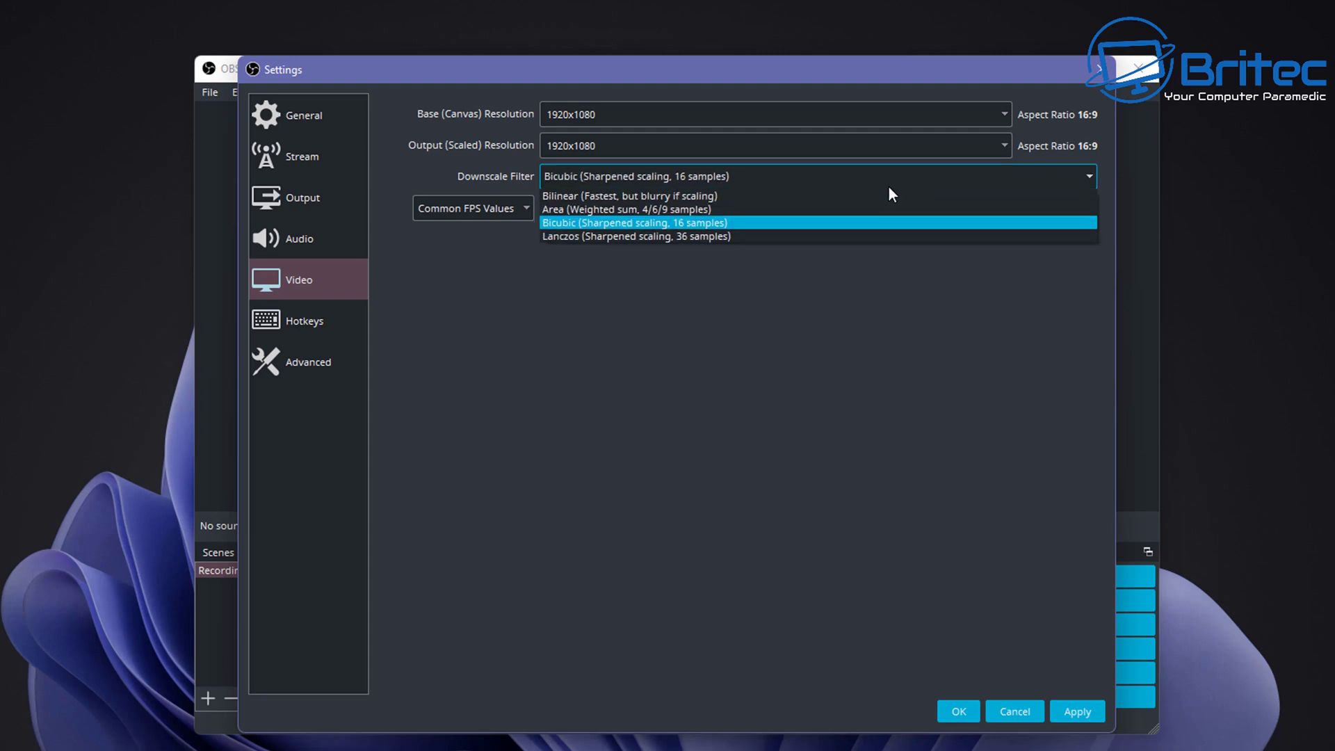
left_click(799, 237)
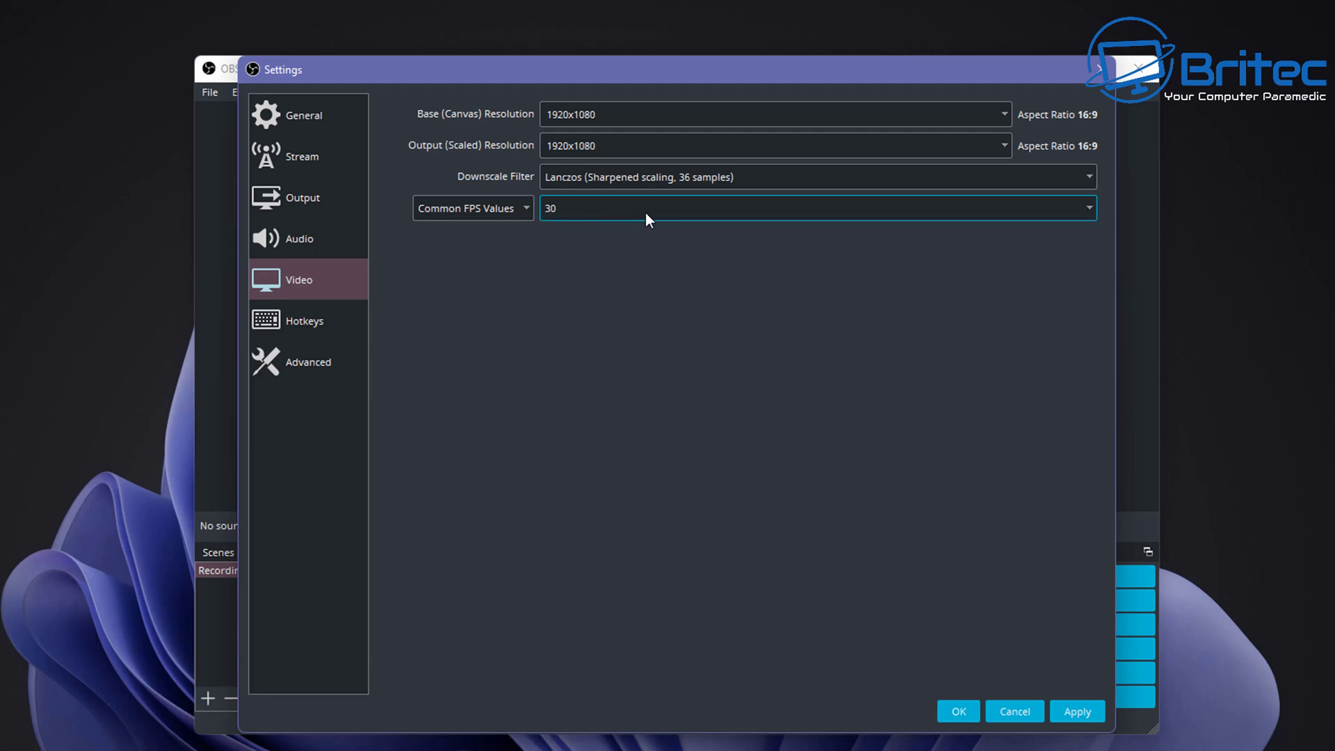
Step: Set Common FPS Values to 60 and save the video settings
left_click(1088, 210)
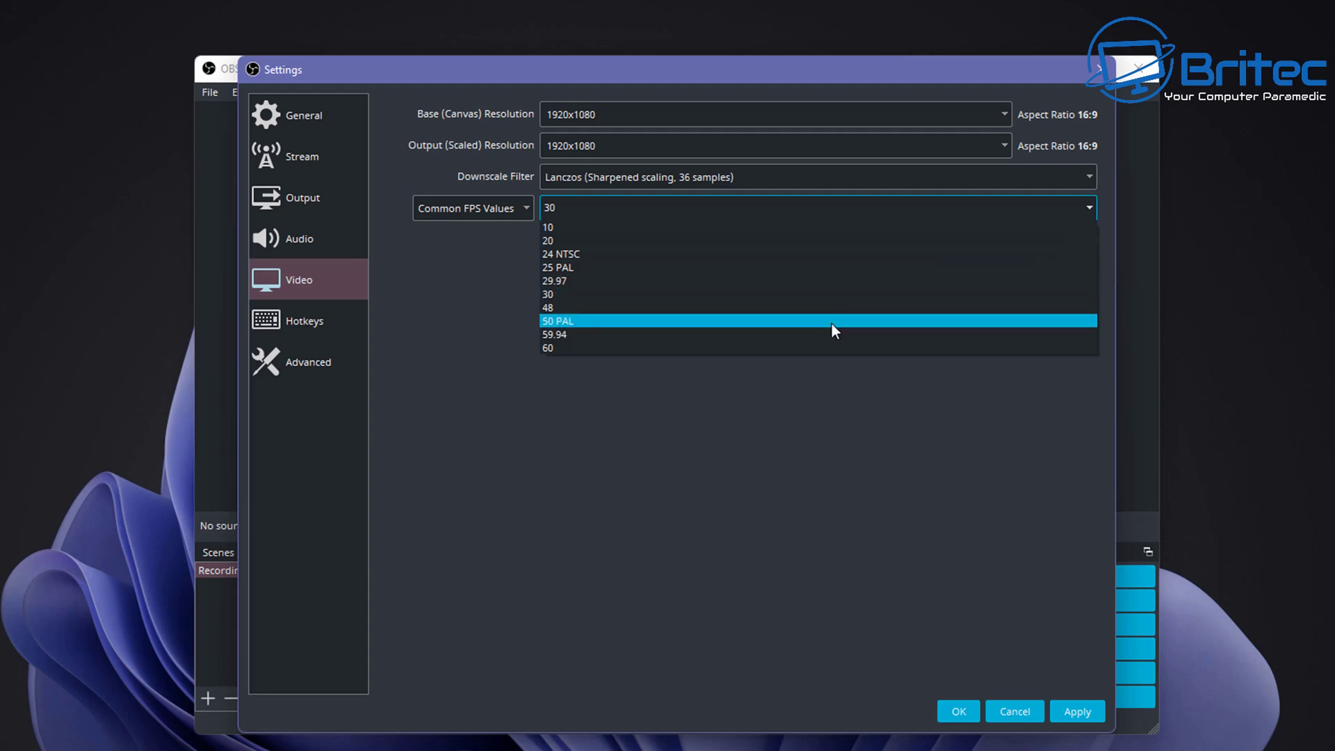
left_click(805, 349)
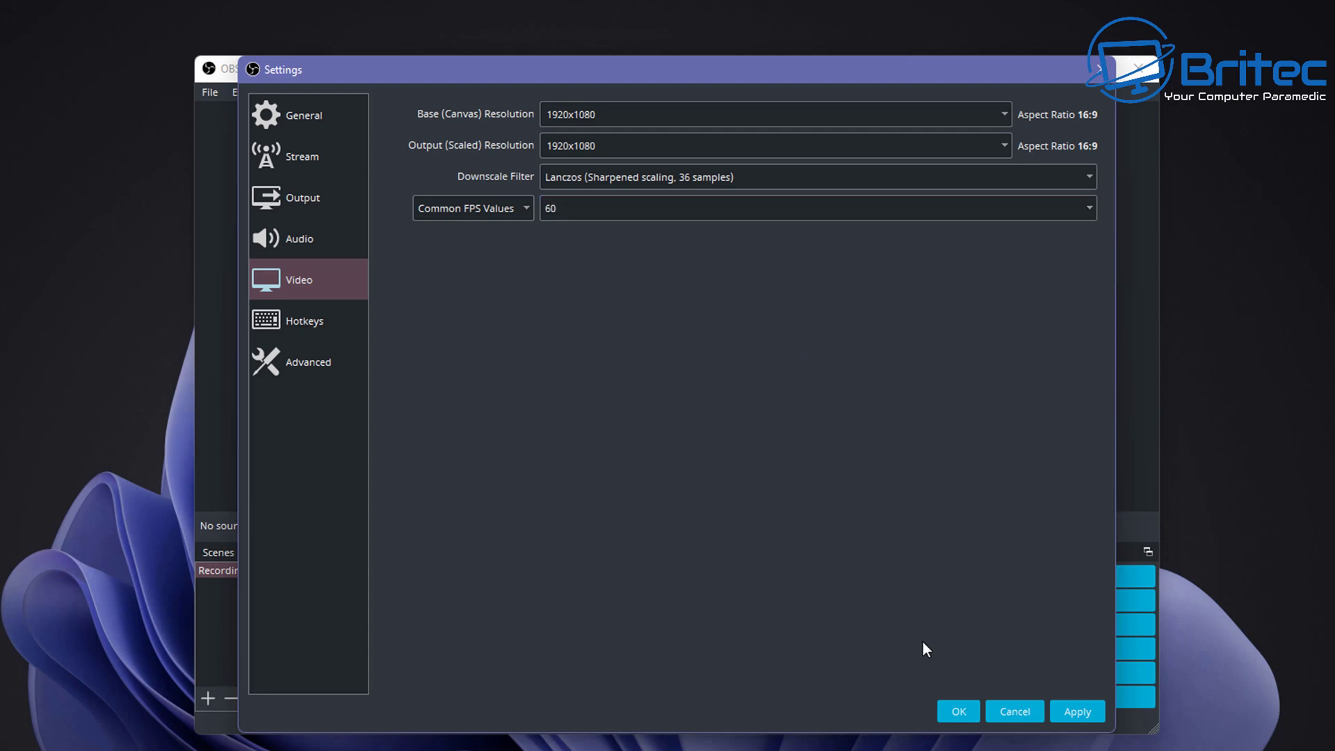
left_click(1071, 715)
left_click(967, 709)
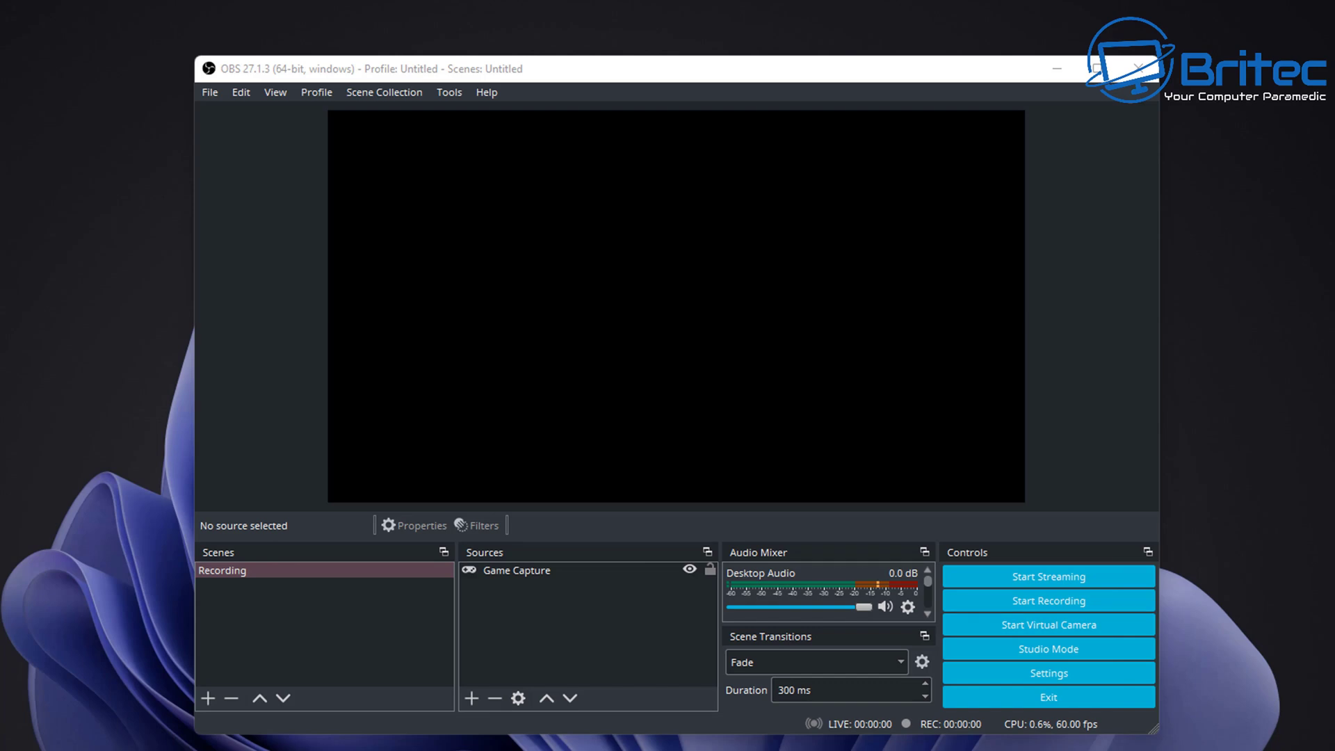
Step: Set the Output > Recording format to mp4, keeping the Standard recording type
left_click(1064, 674)
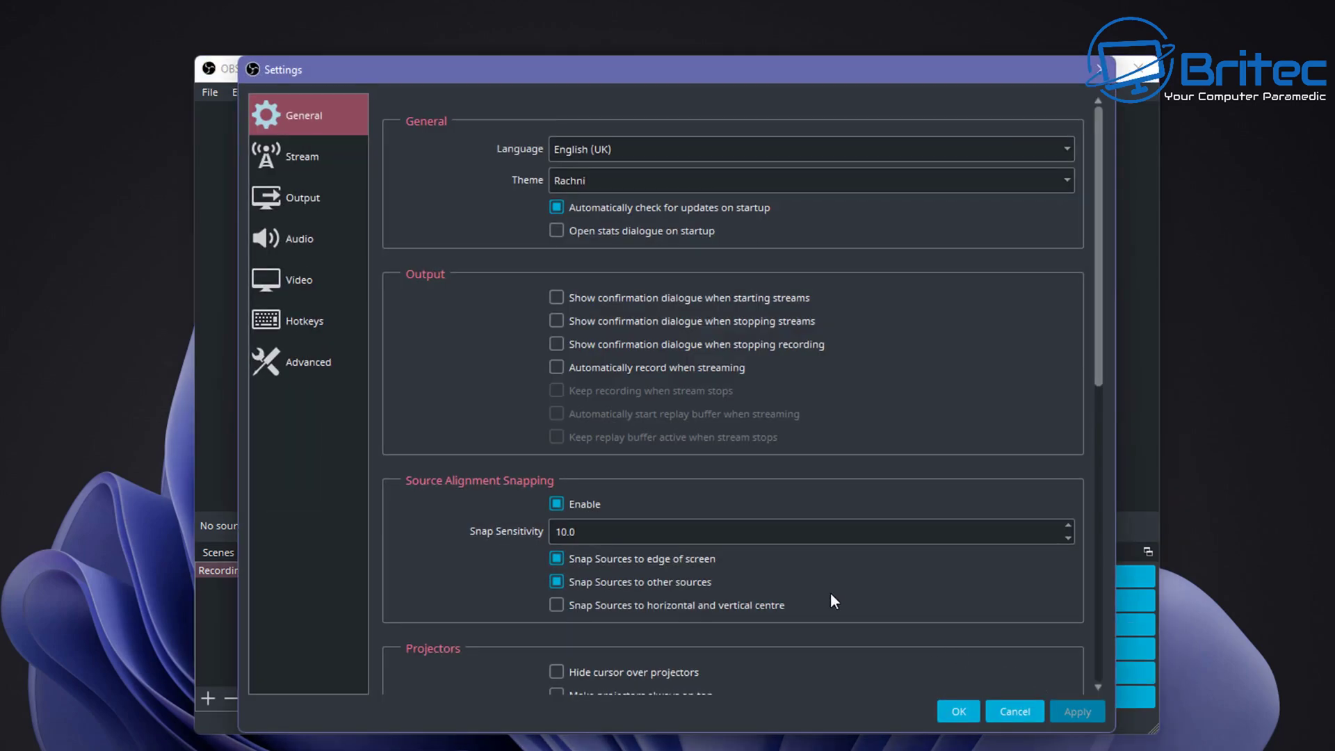
left_click(281, 208)
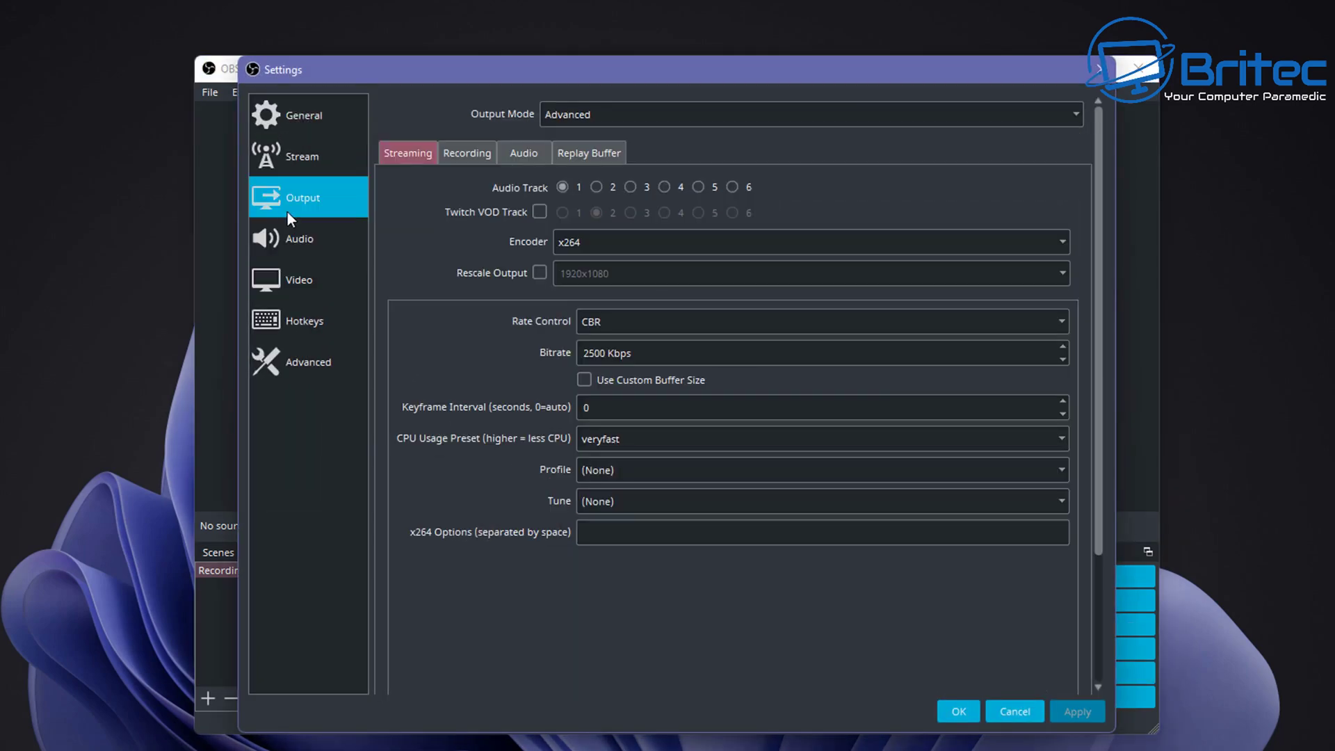
left_click(461, 153)
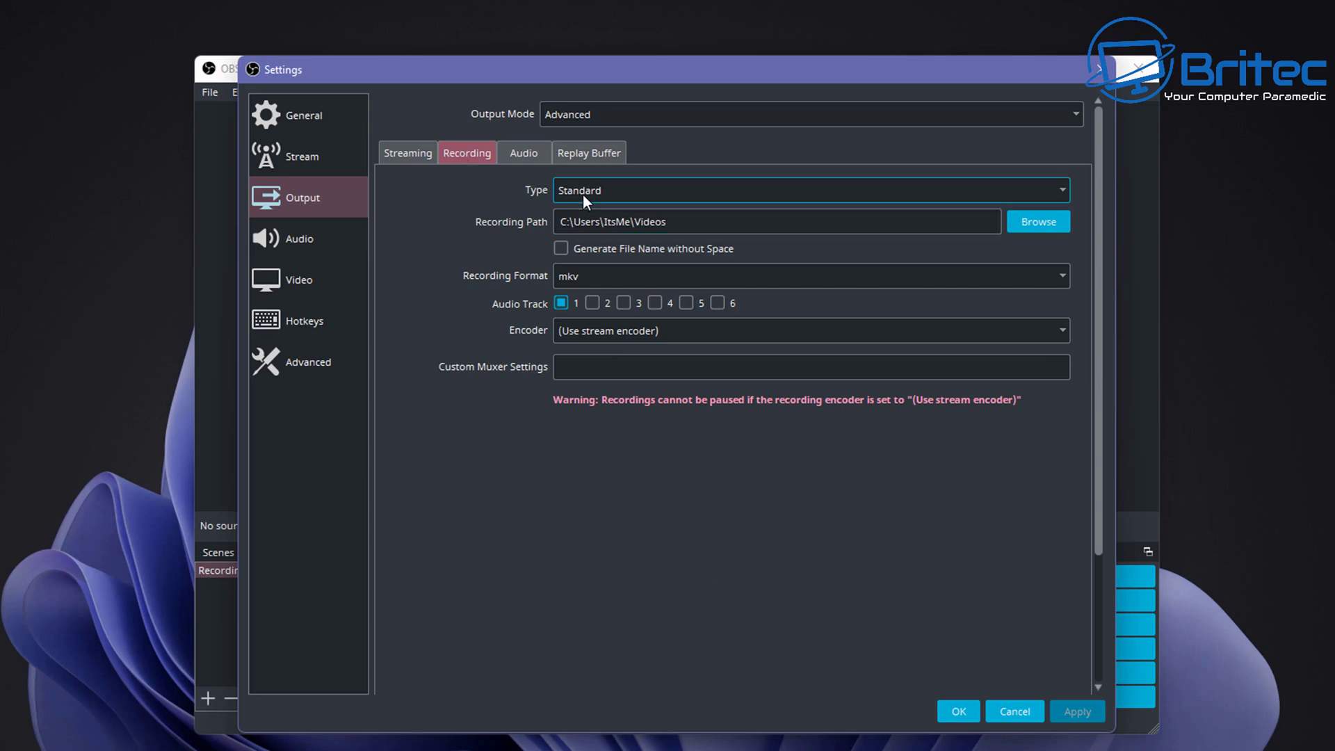
left_click(1036, 196)
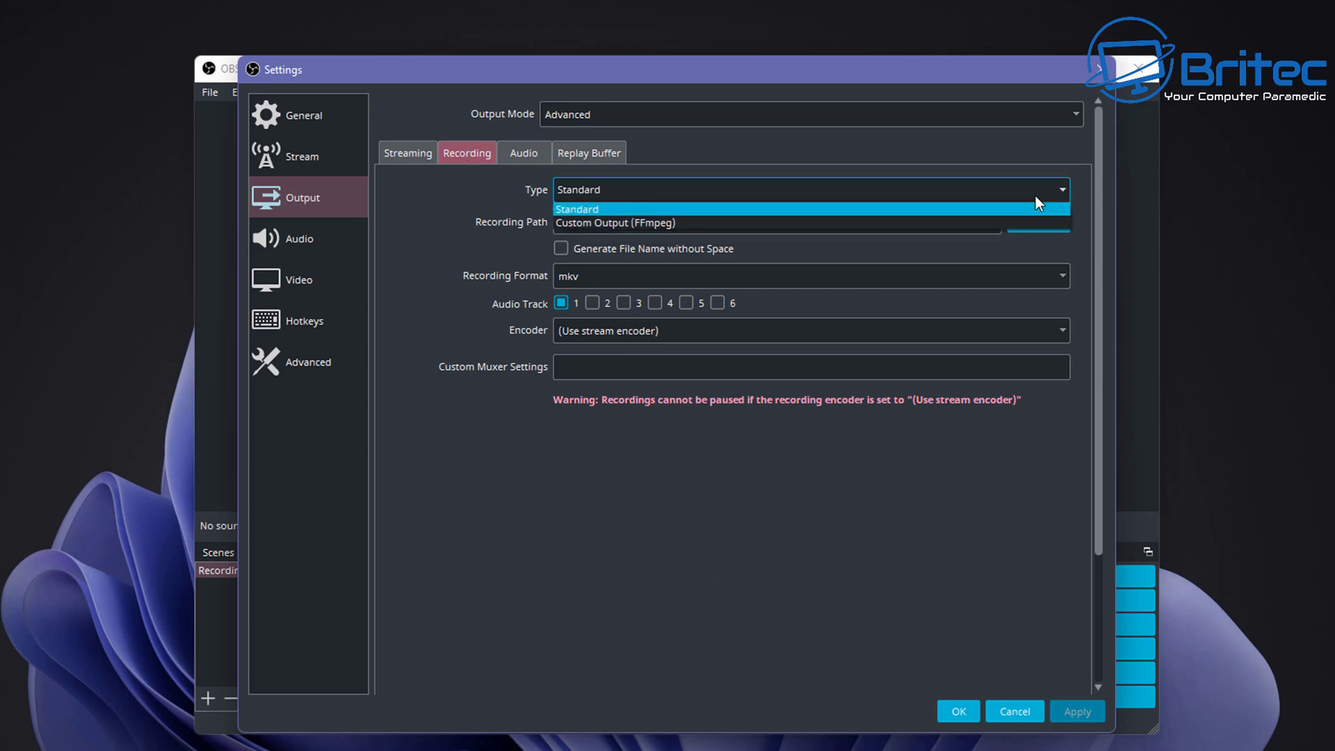
left_click(1036, 196)
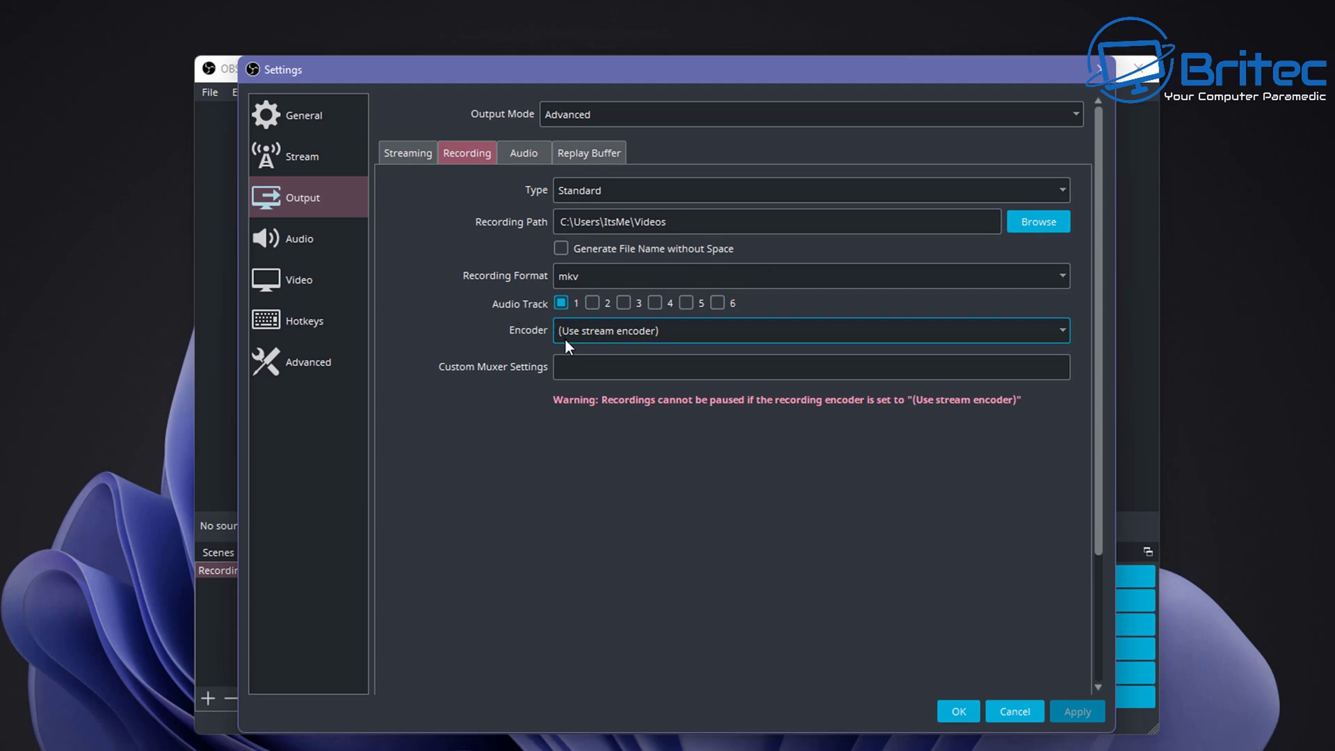
left_click(684, 276)
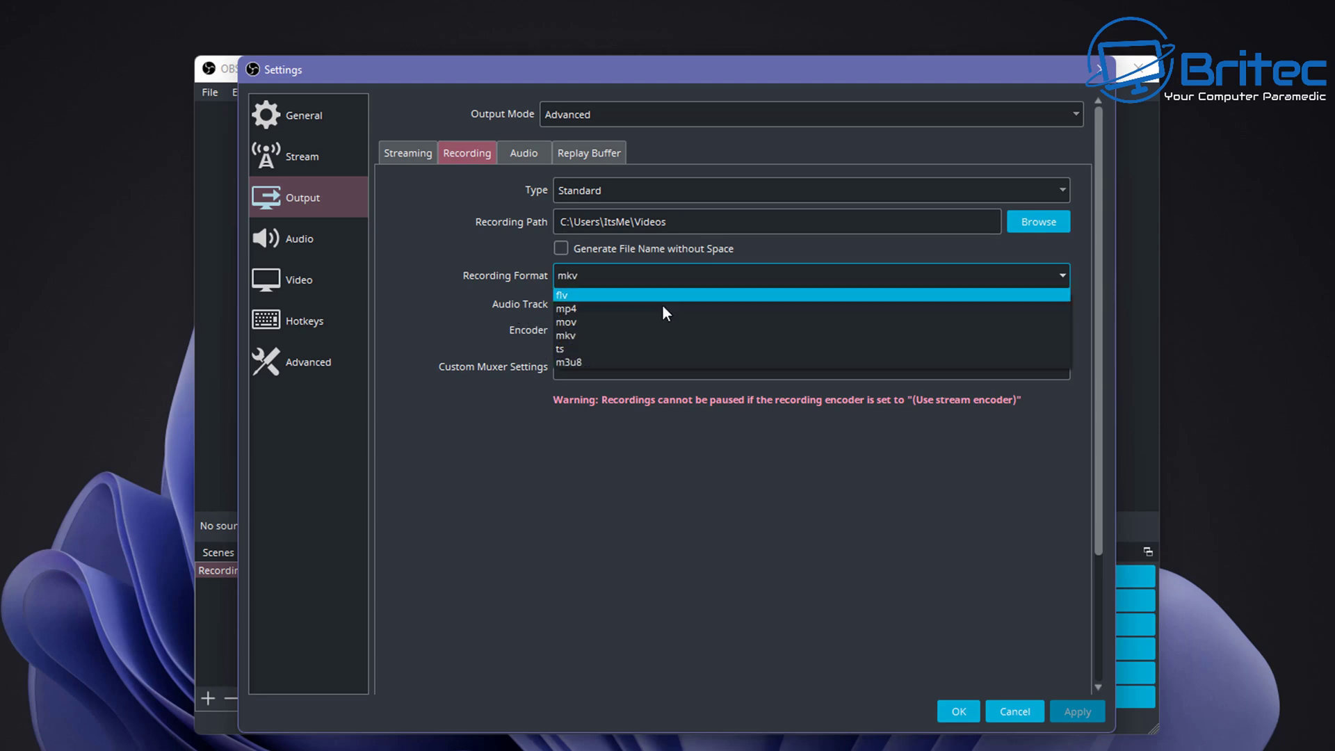
left_click(652, 310)
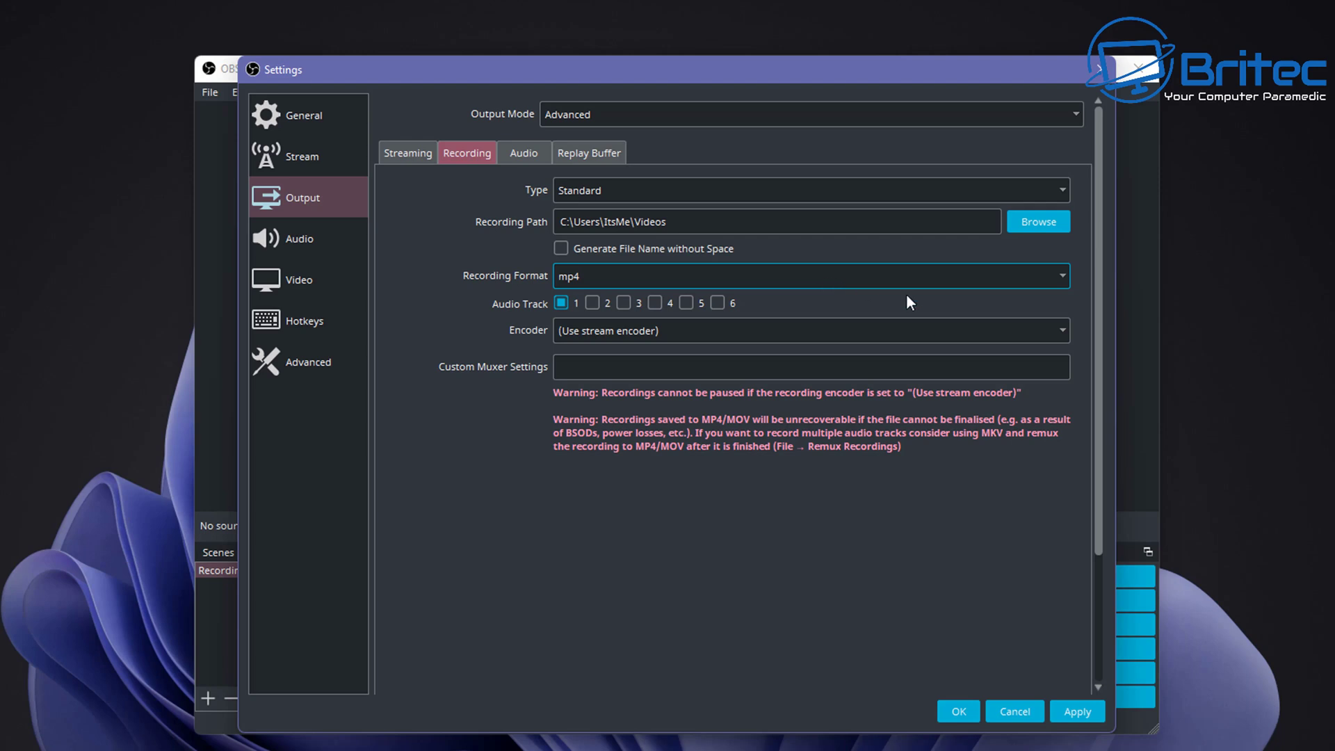
Step: Select NVIDIA NVENC H.264 (new) as recording encoder, leaving rate control on CBR
left_click(959, 365)
left_click(1037, 335)
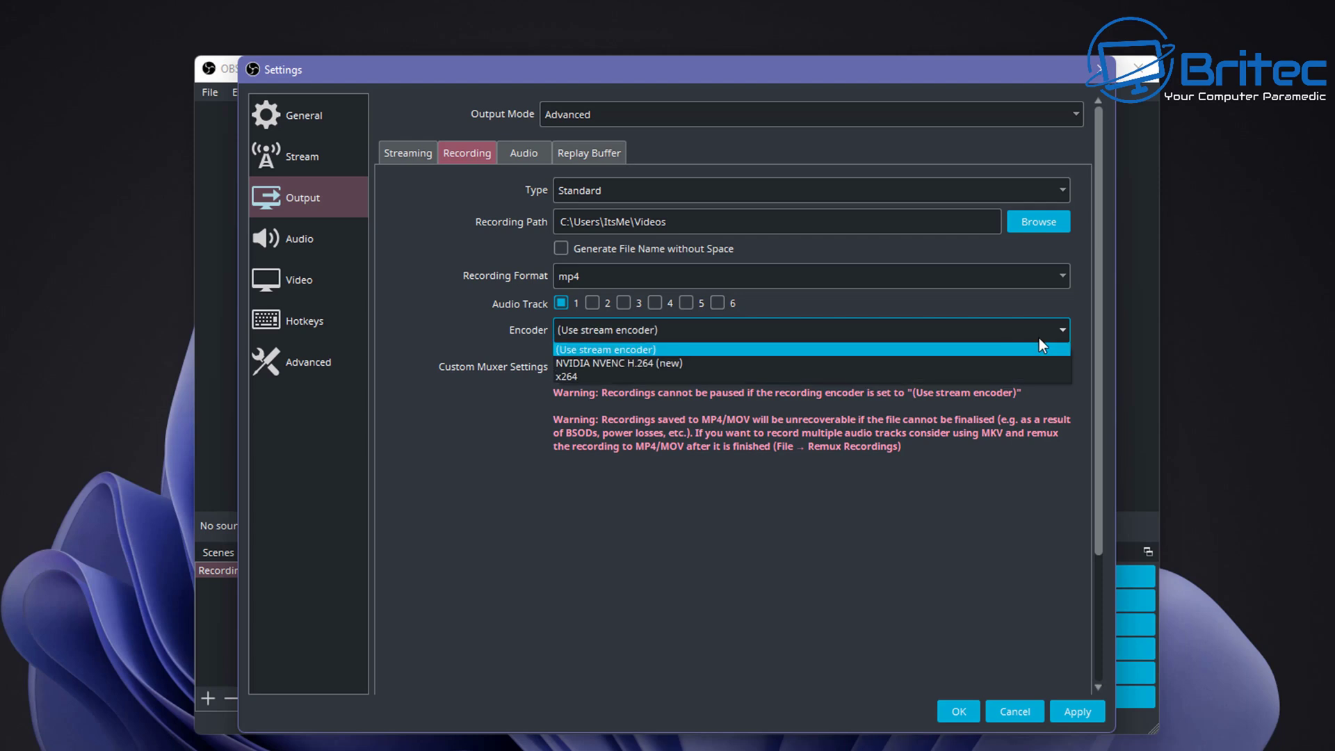
left_click(1002, 363)
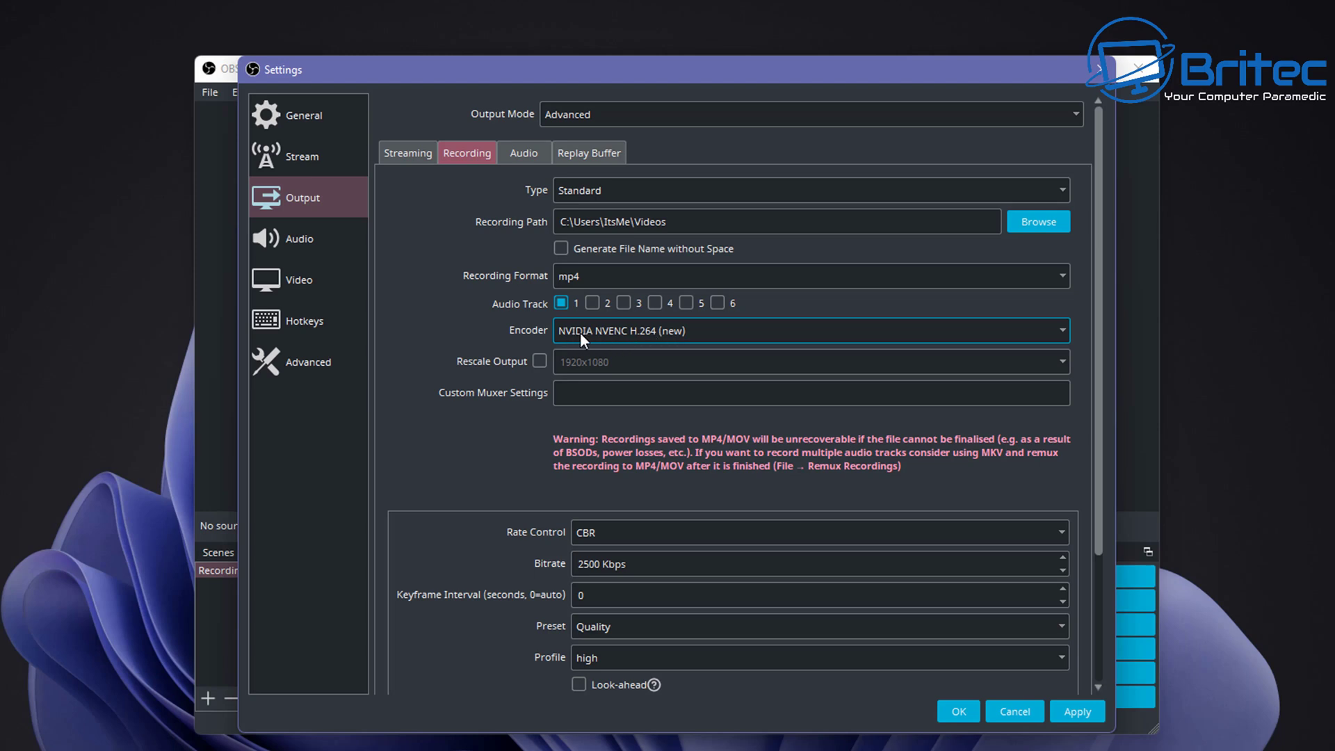
left_click(828, 331)
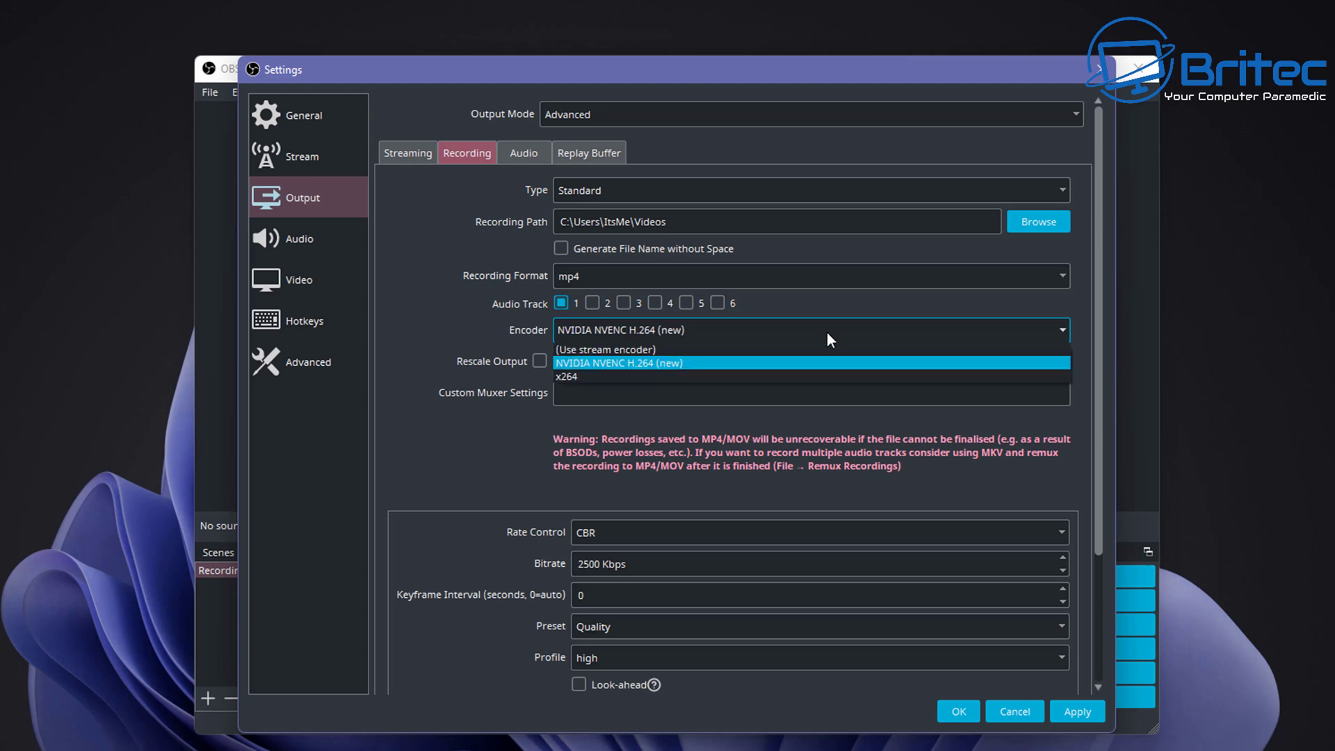
left_click(725, 367)
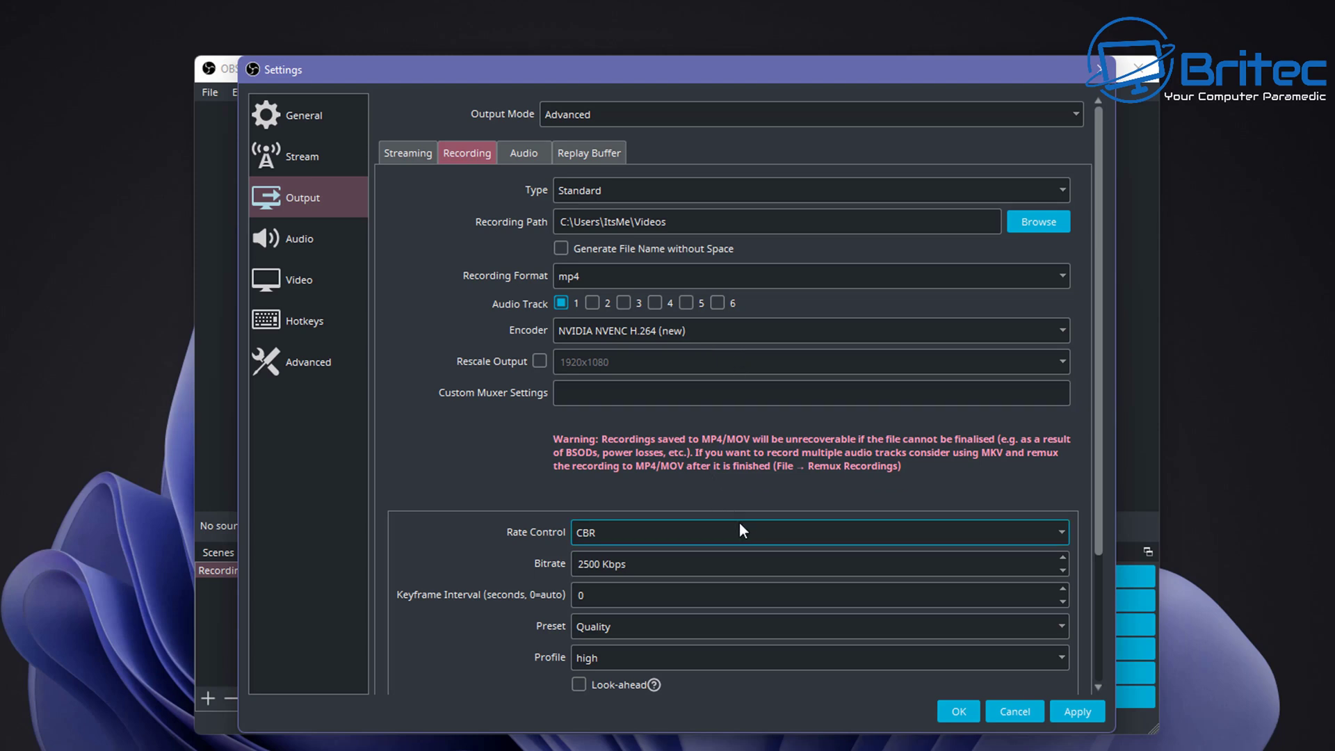
scroll(740, 522, "down", 3)
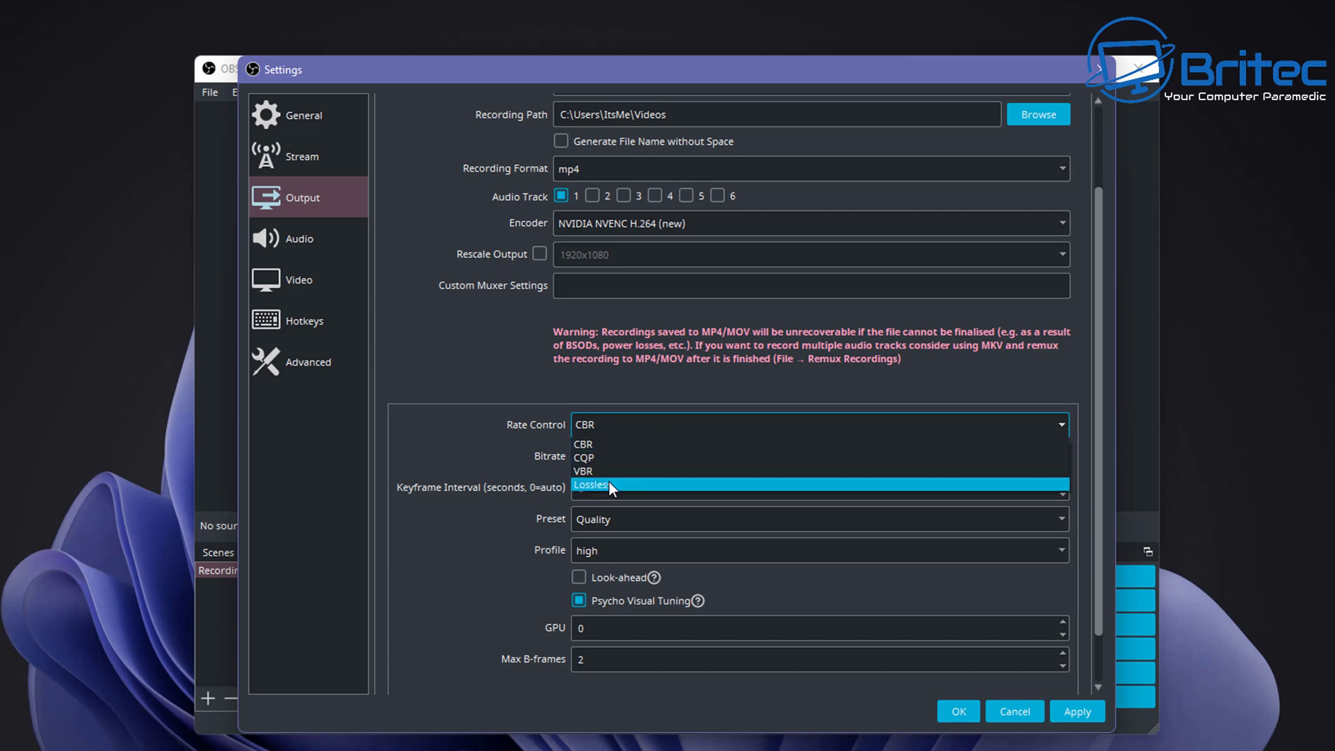
left_click(609, 448)
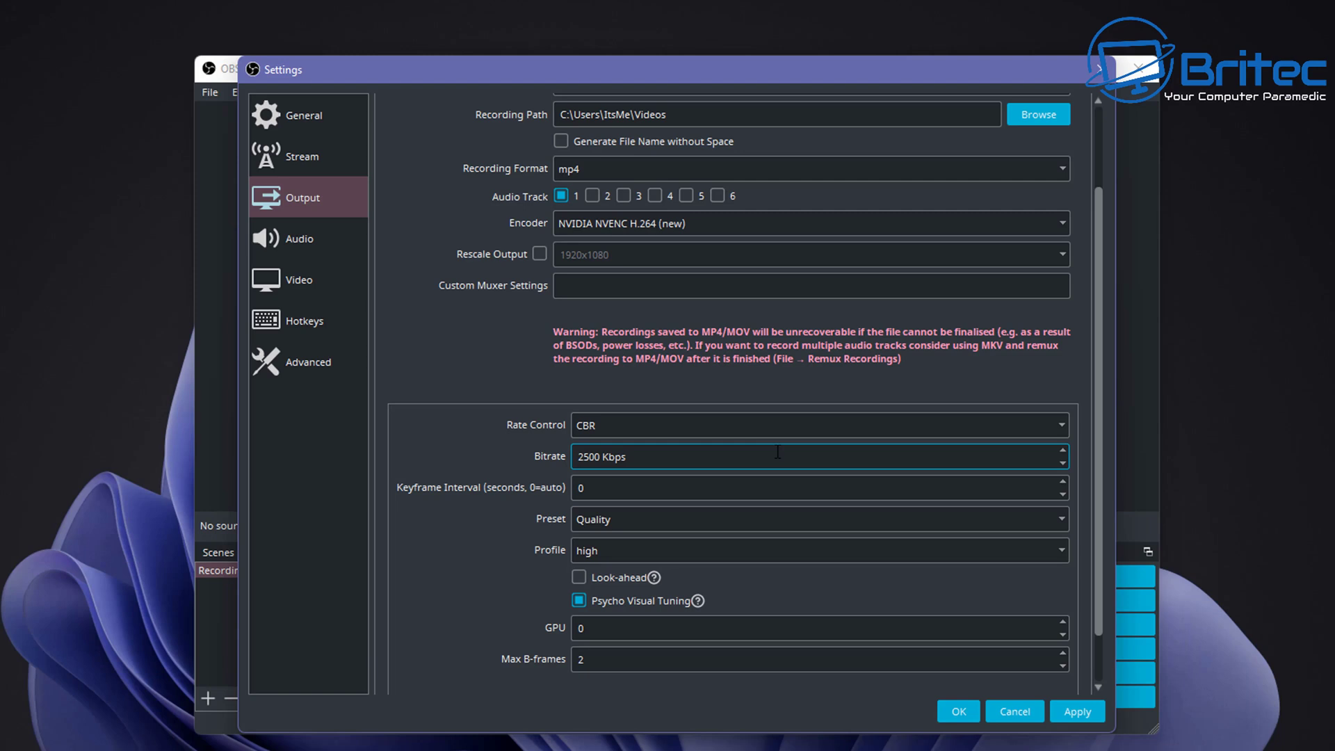
Step: Set the recording bitrate to 12000 Kbps and the keyframe interval to 1
left_click(1062, 461)
type("12")
key("BackSpace")
type("2000")
key("Tab")
key("Up")
type("1")
Step: Choose the Max Quality encoder preset
left_click(643, 520)
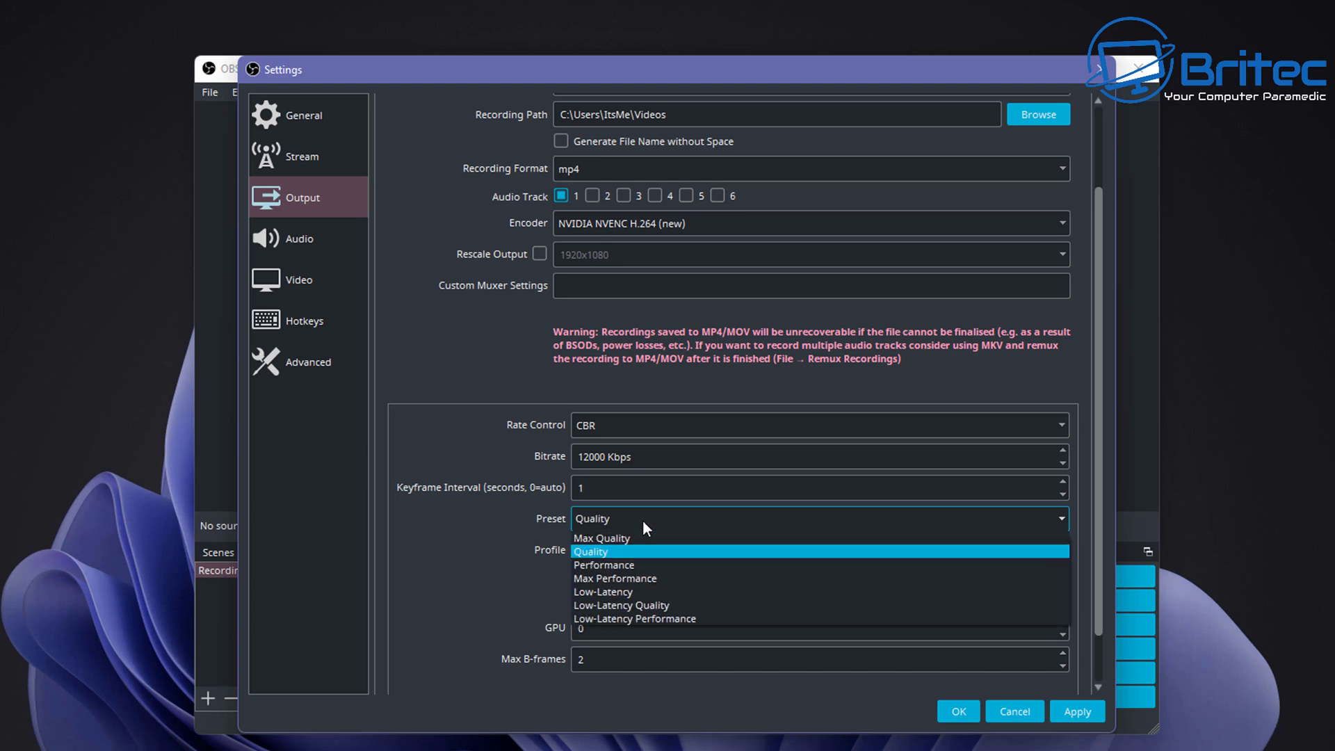
left_click(642, 520)
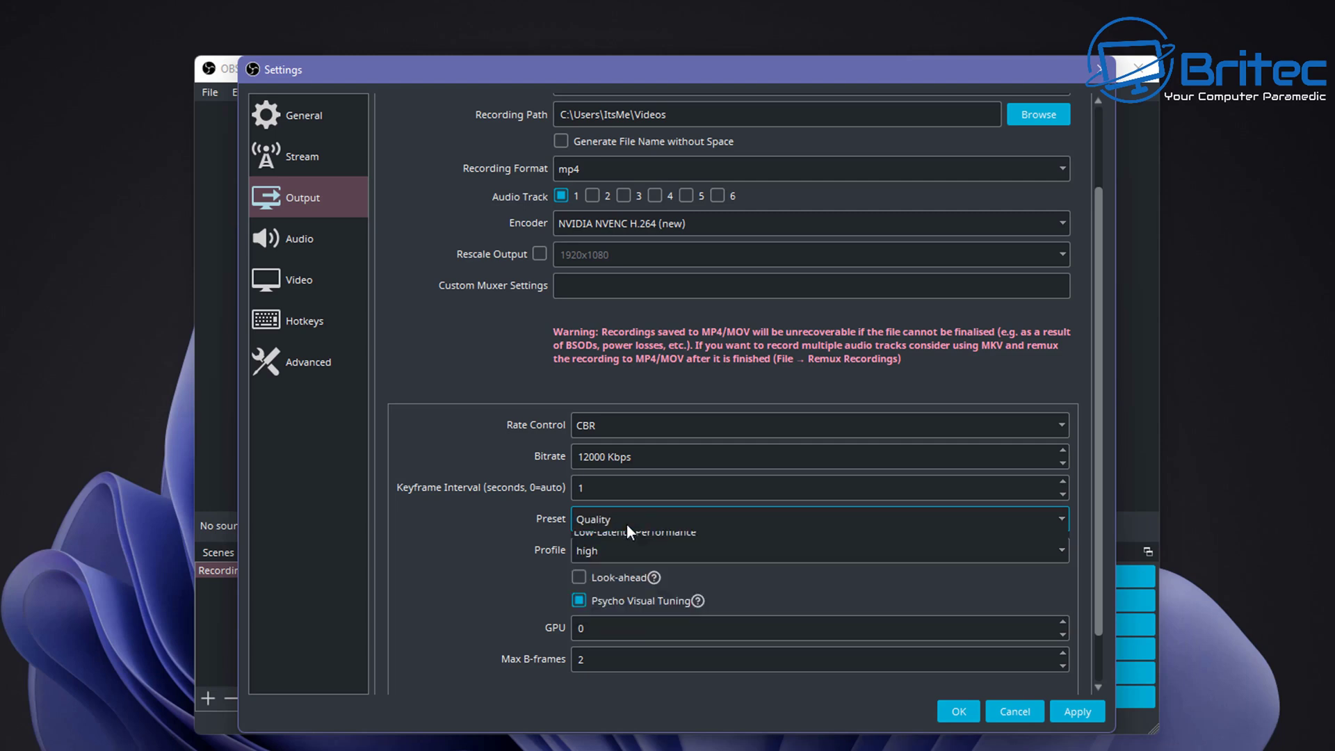
left_click(627, 524)
left_click(620, 541)
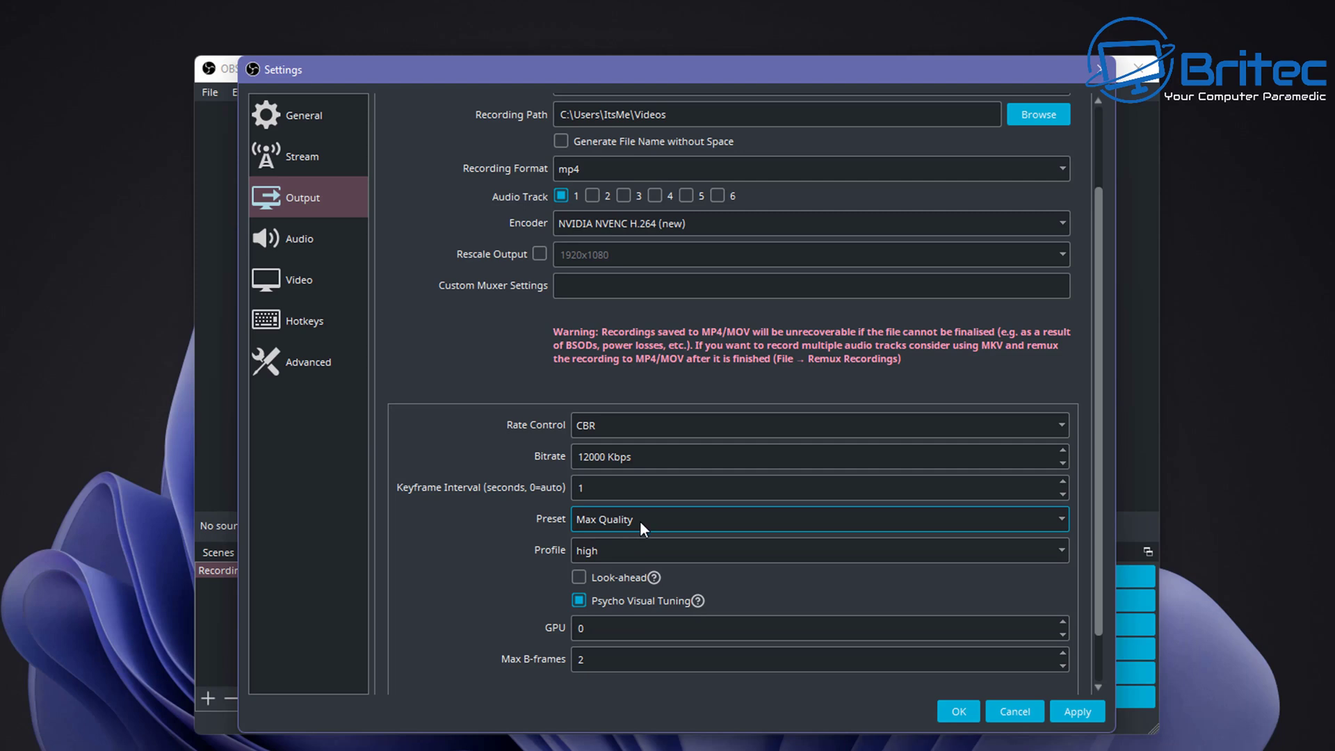
Step: Try the main profile, then leave the encoder profile on high
left_click(639, 553)
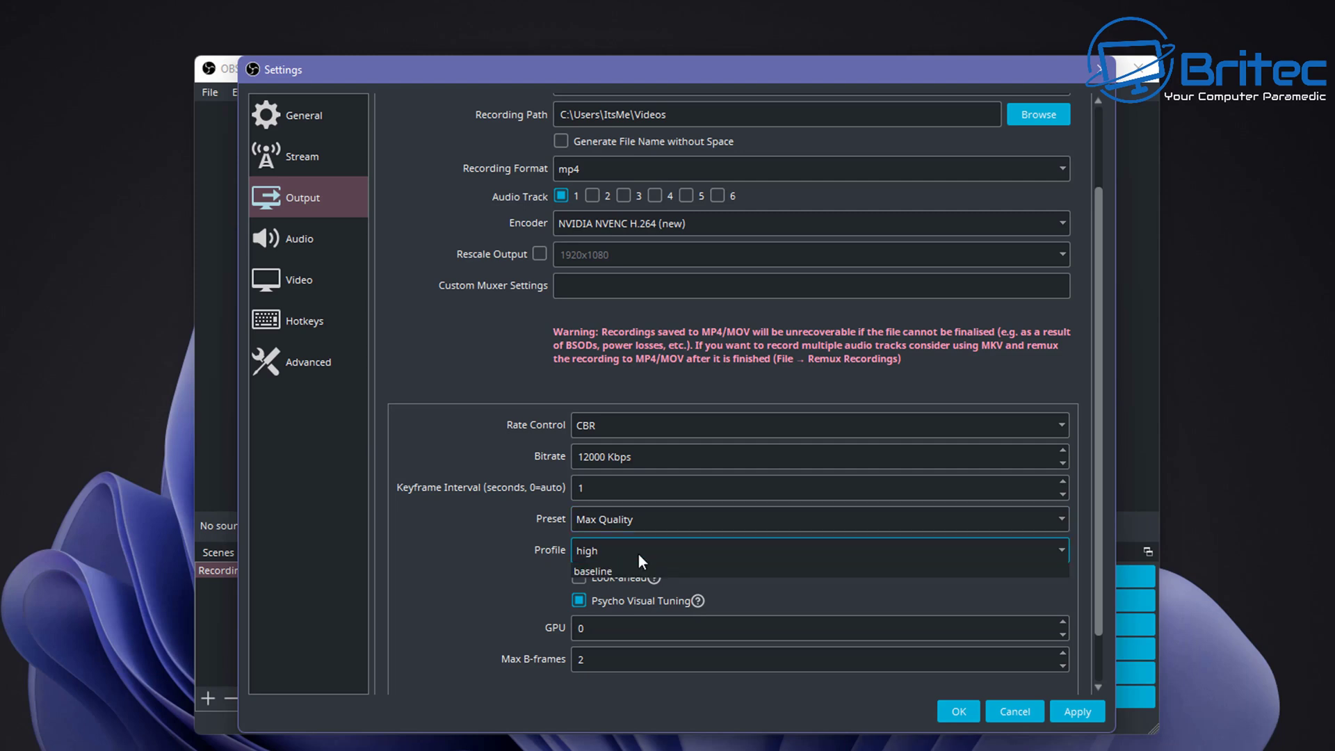
left_click(638, 554)
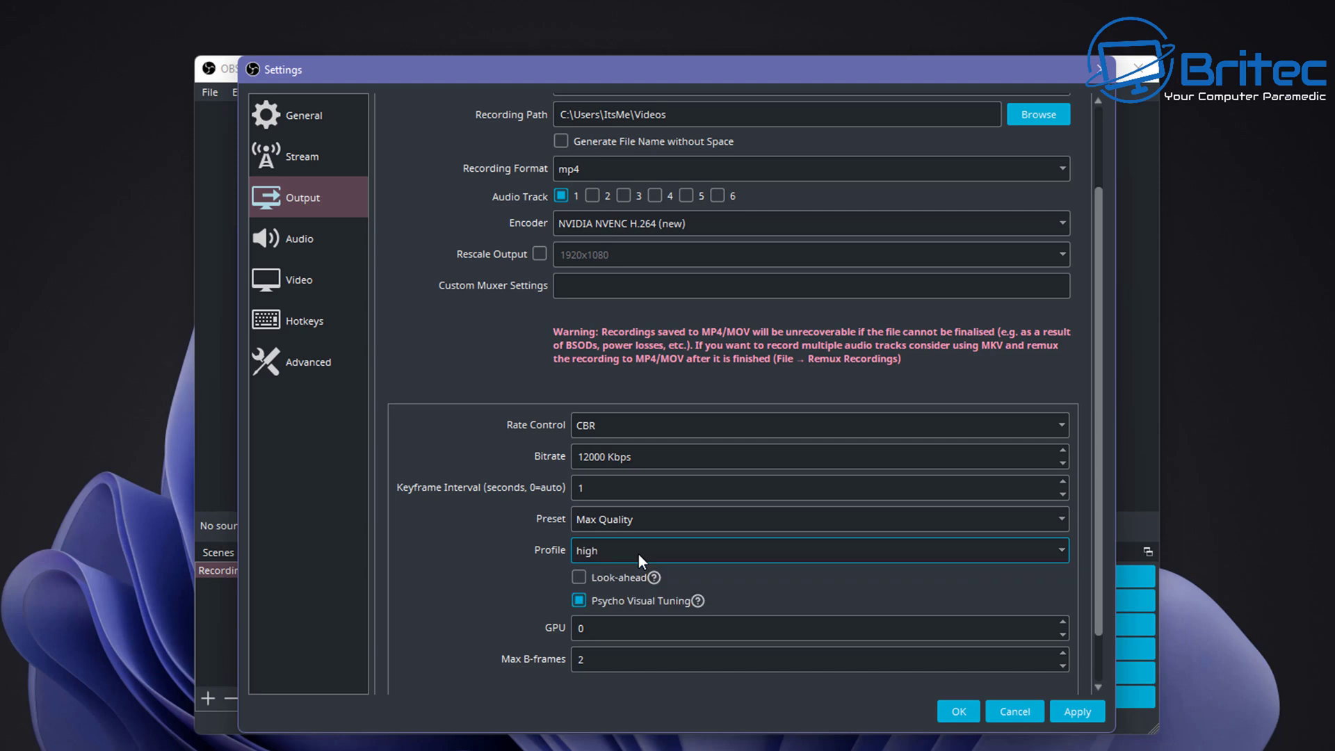
left_click(638, 554)
left_click(639, 553)
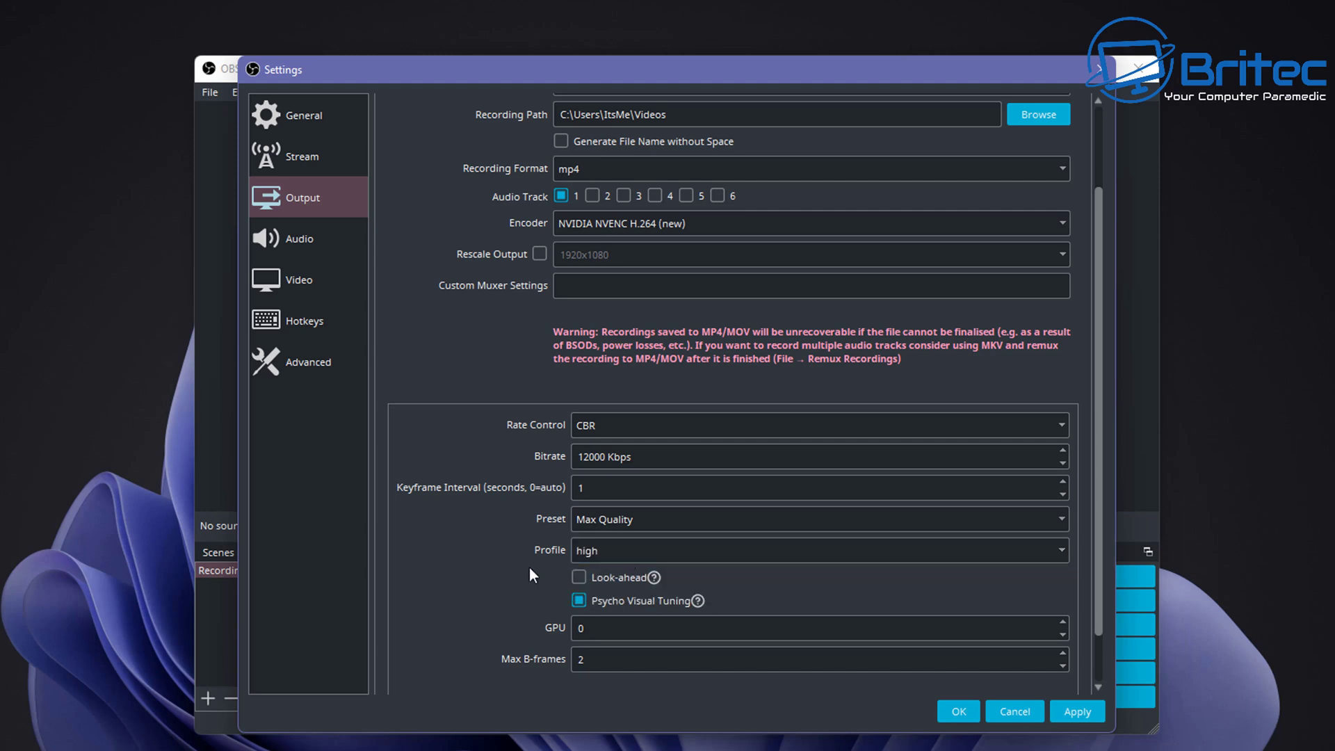
left_click(603, 550)
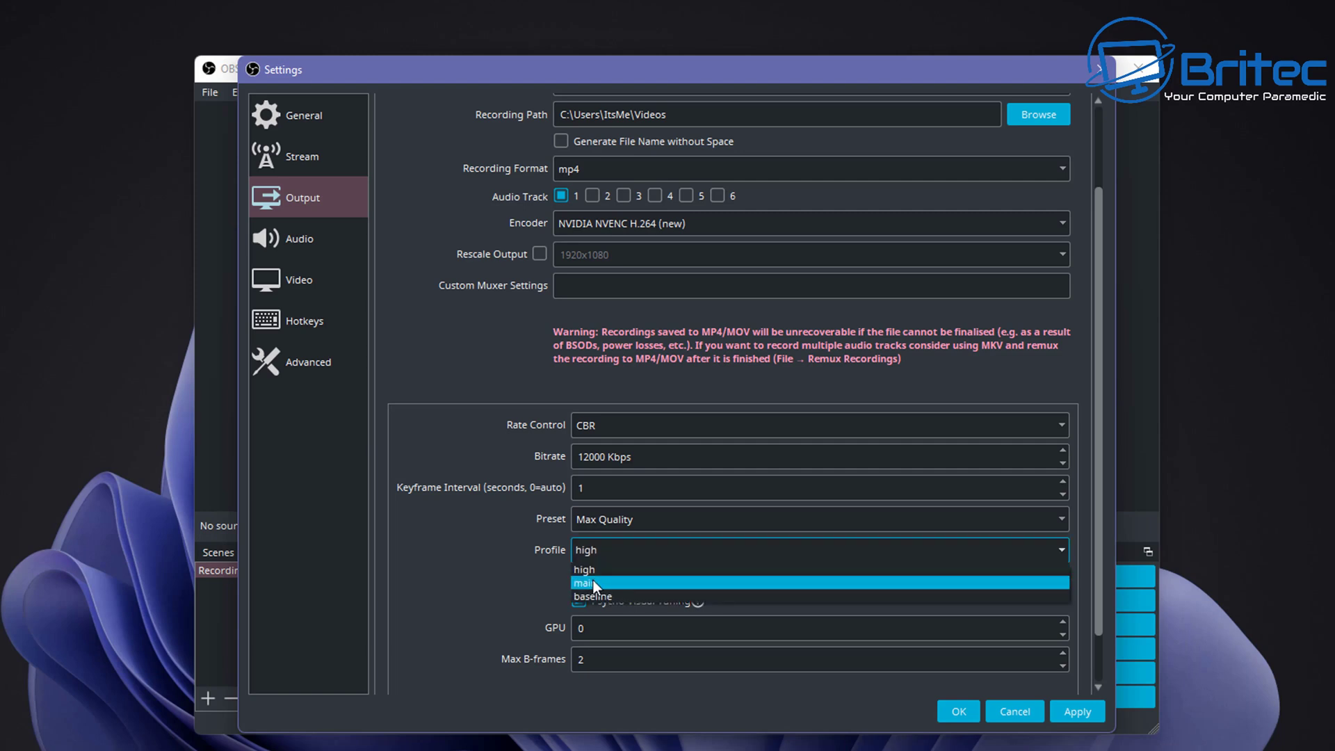
left_click(596, 580)
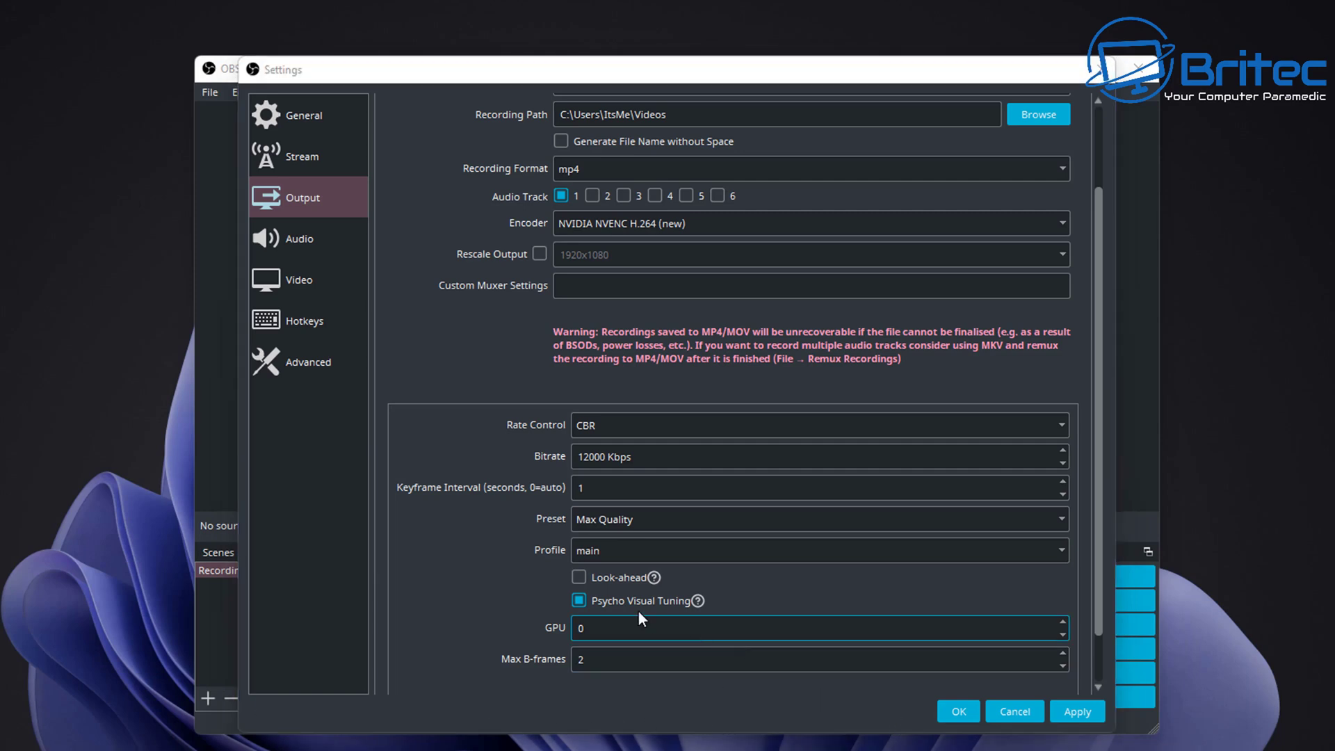
left_click(673, 555)
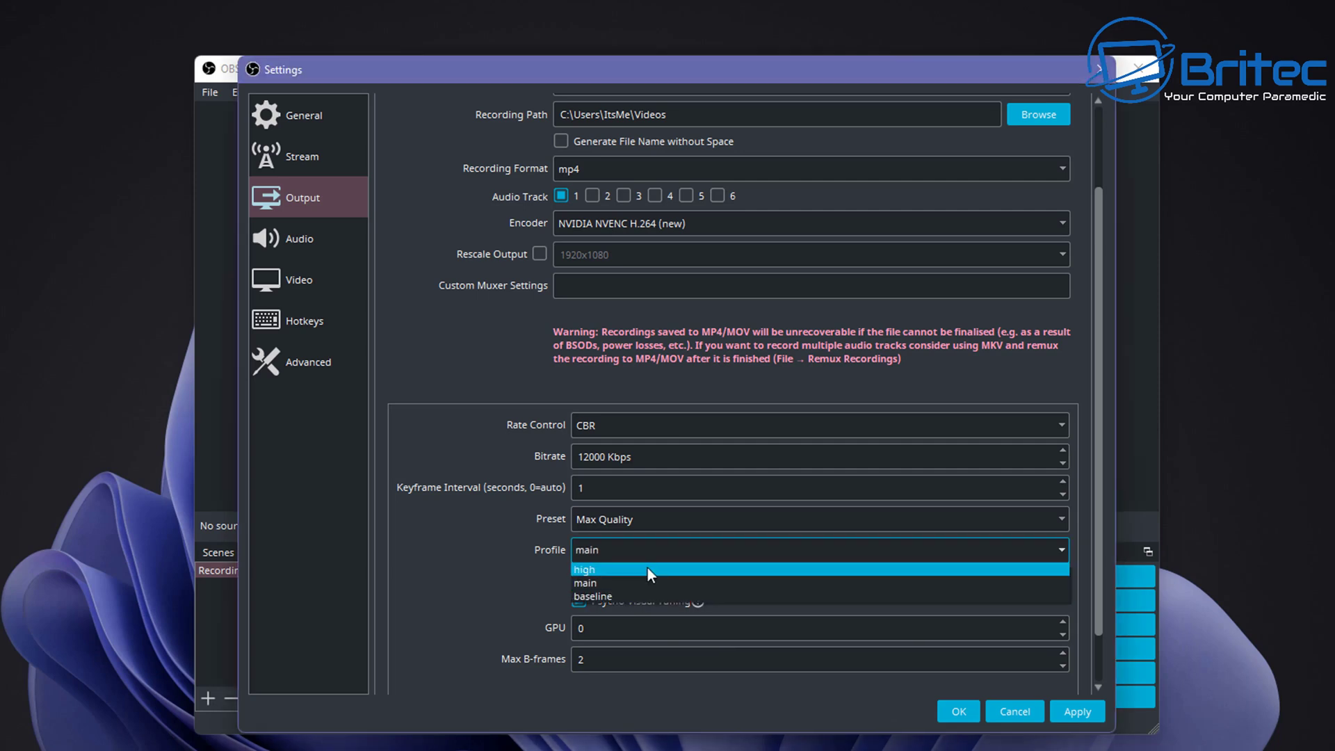
left_click(647, 566)
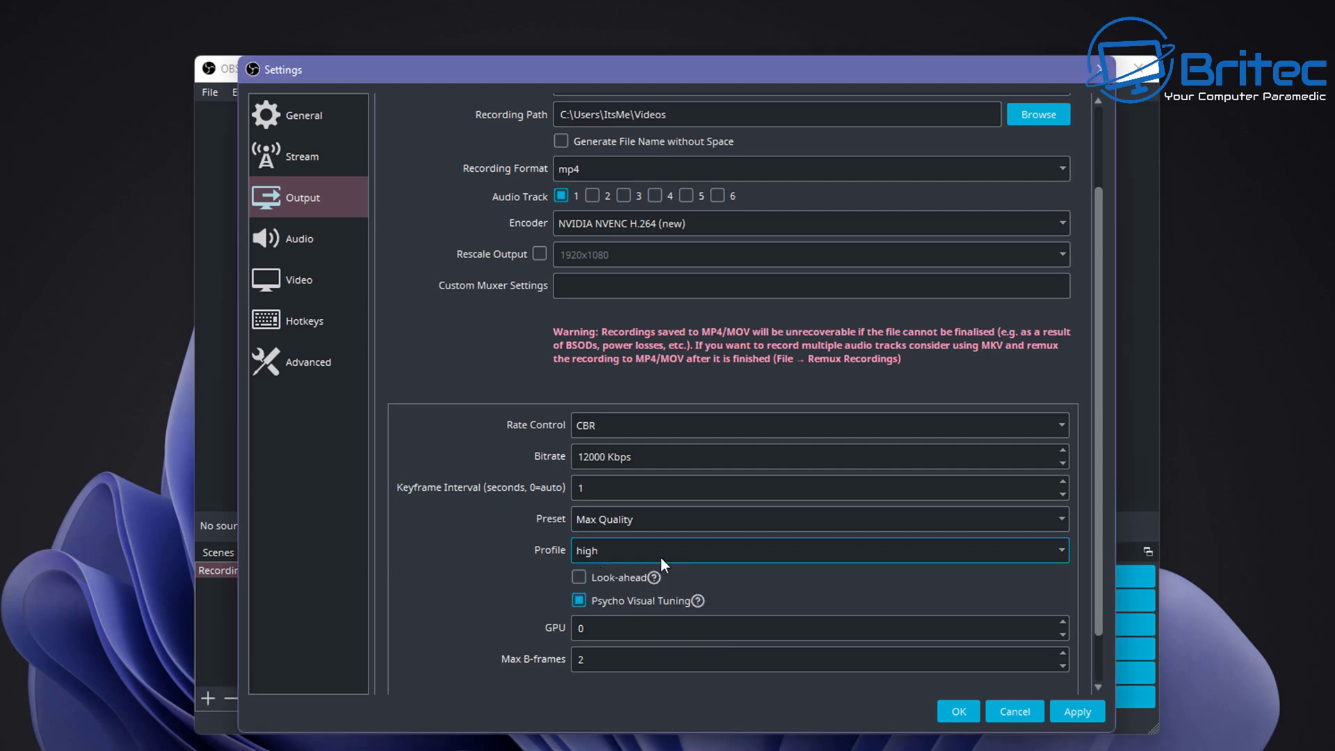
left_click(617, 552)
left_click(618, 552)
Step: Select the main profile and save the settings with OK
left_click(616, 553)
left_click(601, 579)
left_click(950, 708)
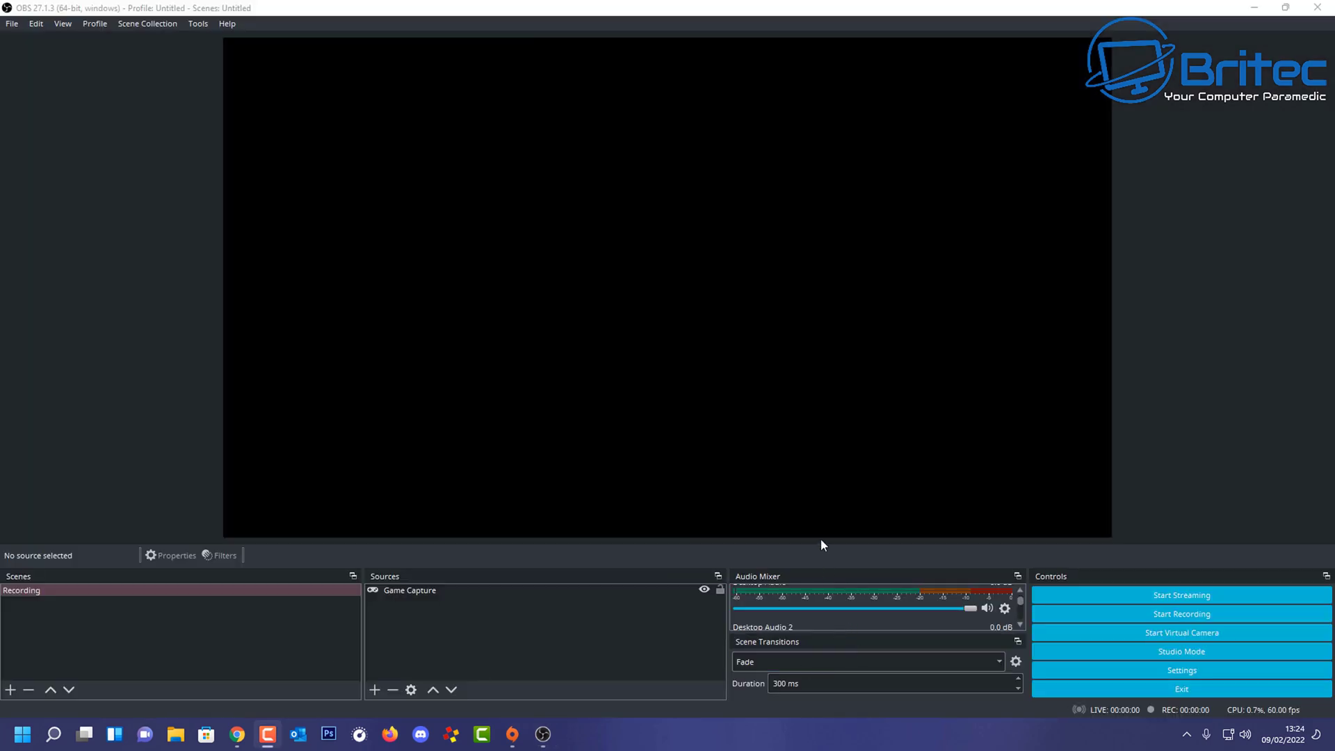
Step: Resize the preview and dock splitters so the Audio Mixer shows all three tracks
left_click(820, 543)
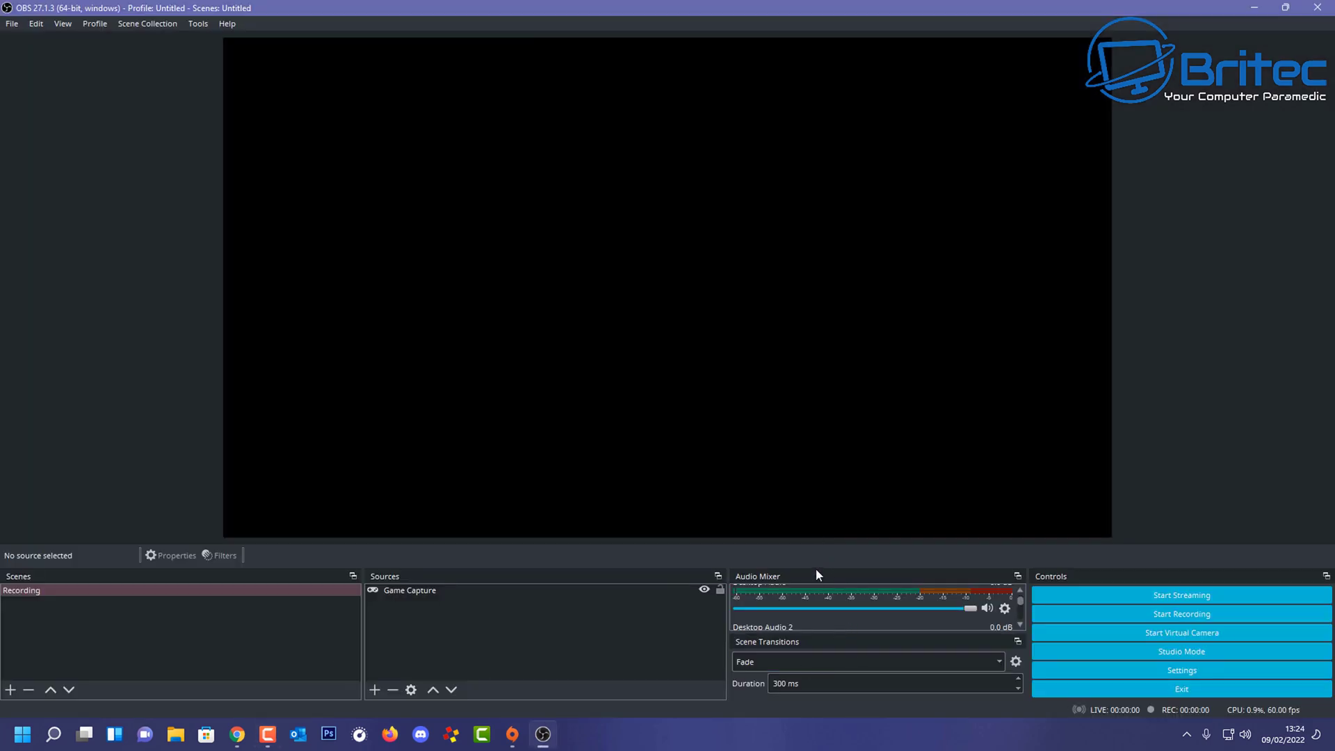
left_click_drag(816, 567, 849, 395)
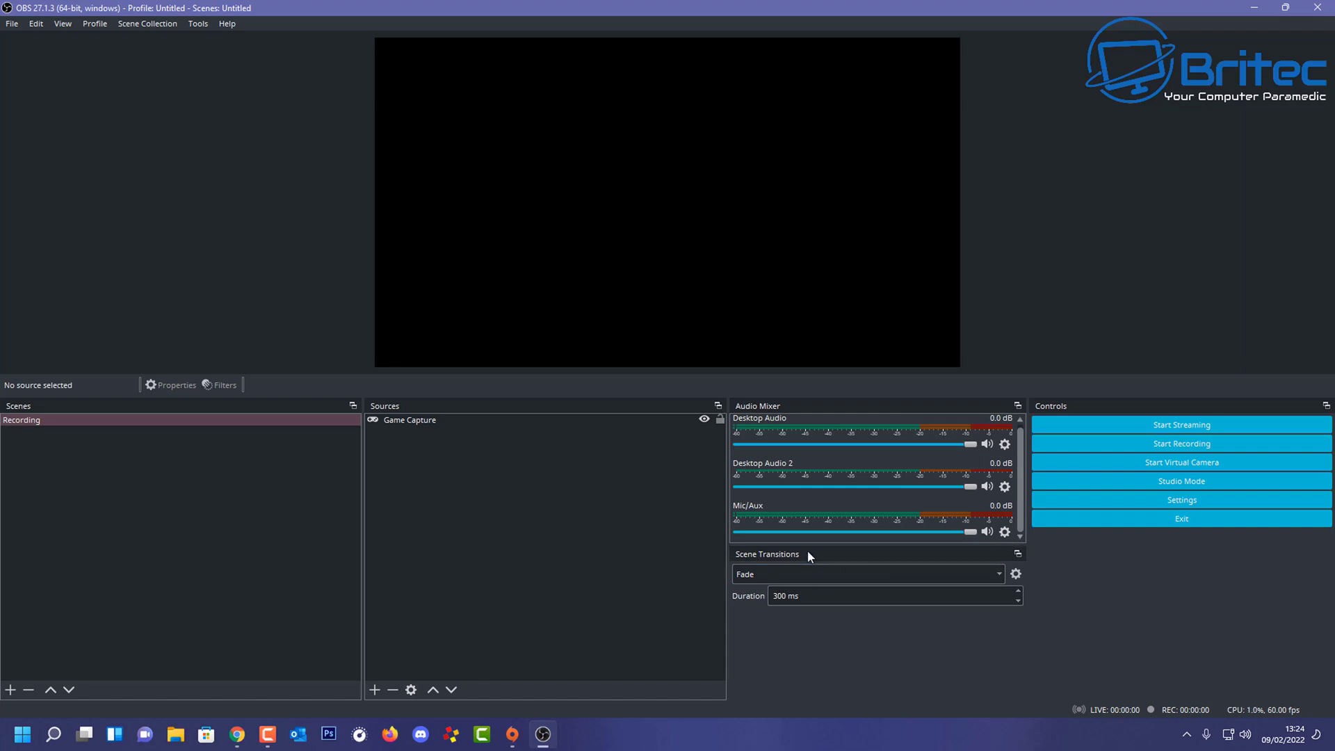
left_click_drag(792, 543, 785, 641)
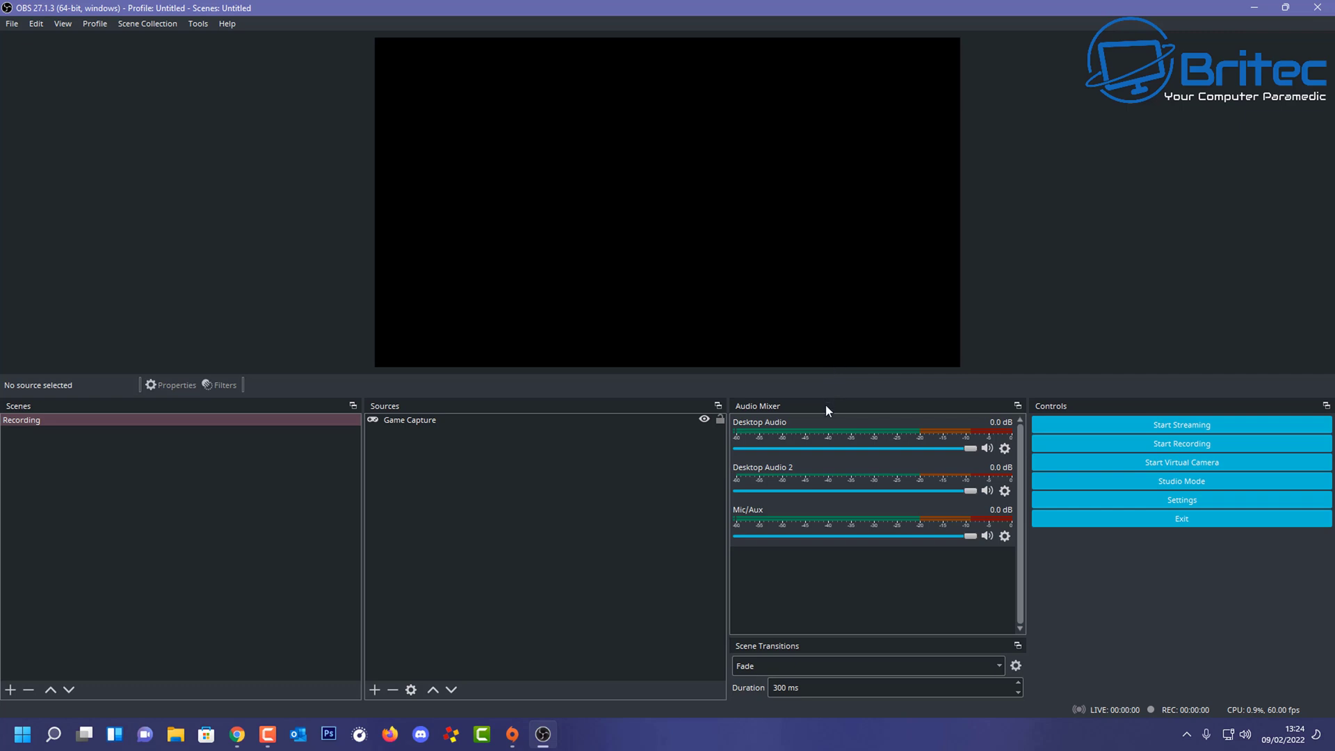
left_click_drag(828, 395, 818, 484)
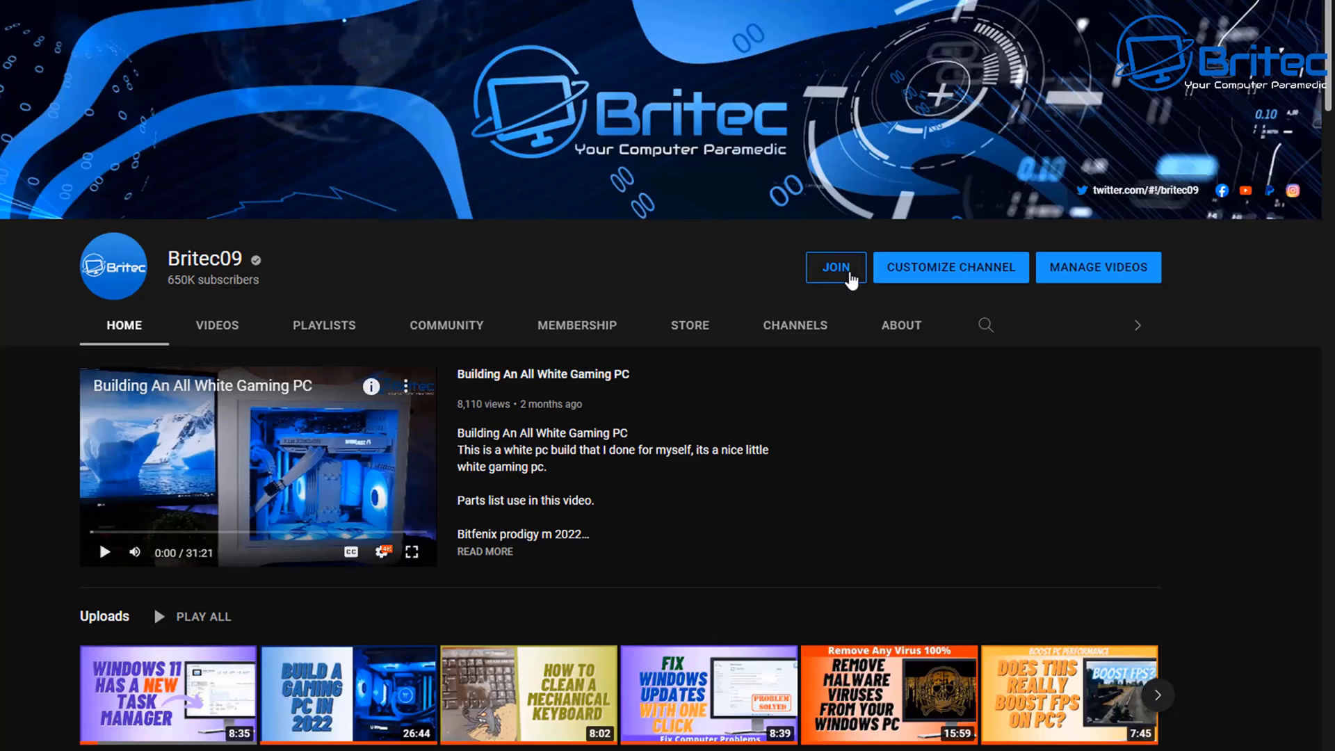
Step: Open the channel's JOIN membership panel and scroll down through its £4.99/month perks
left_click(850, 272)
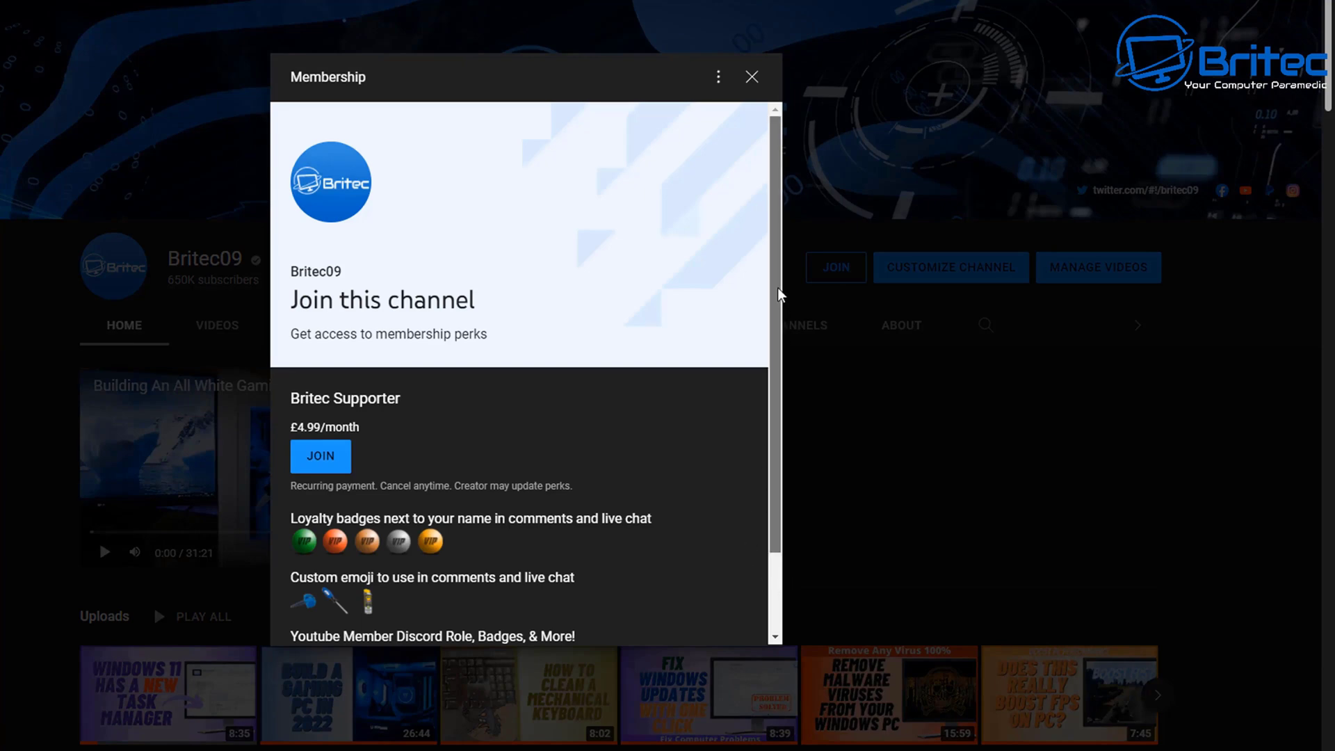
left_click_drag(778, 296, 790, 349)
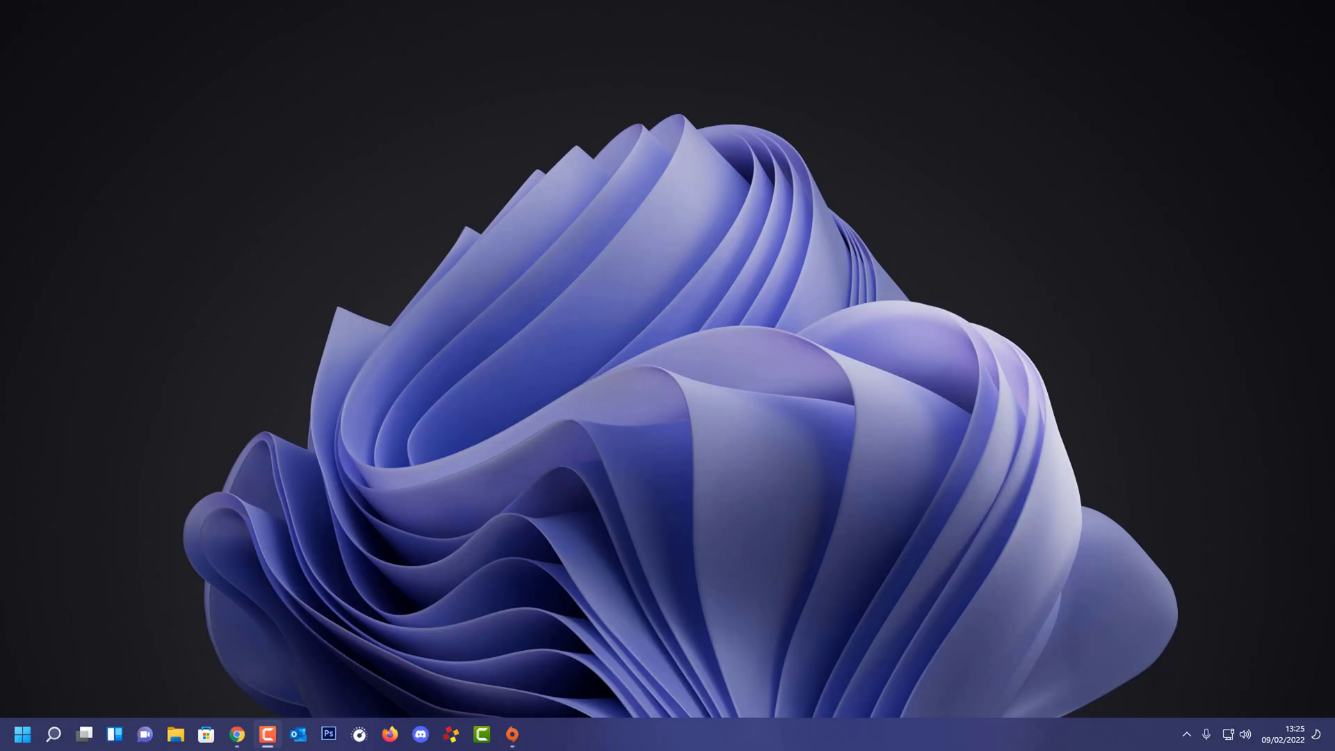